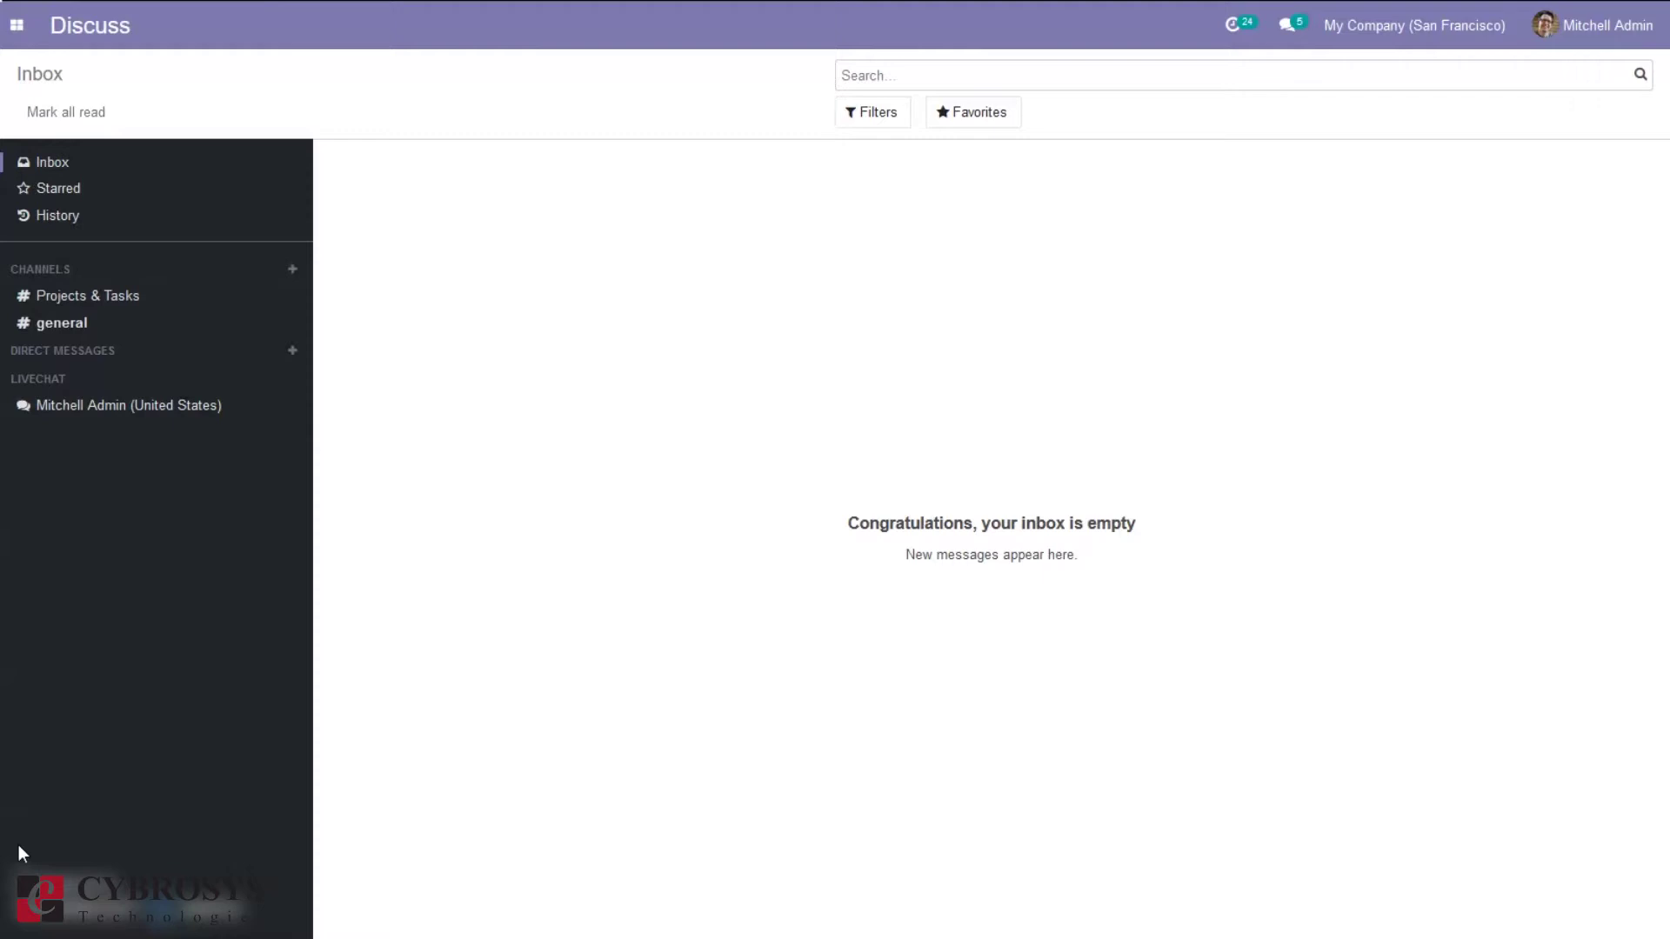
# Open the Cabinet with Doors product record from the products in the Sales app
pyautogui.click(16, 23)
pyautogui.moveTo(132, 139); pyautogui.dragTo(133, 144)
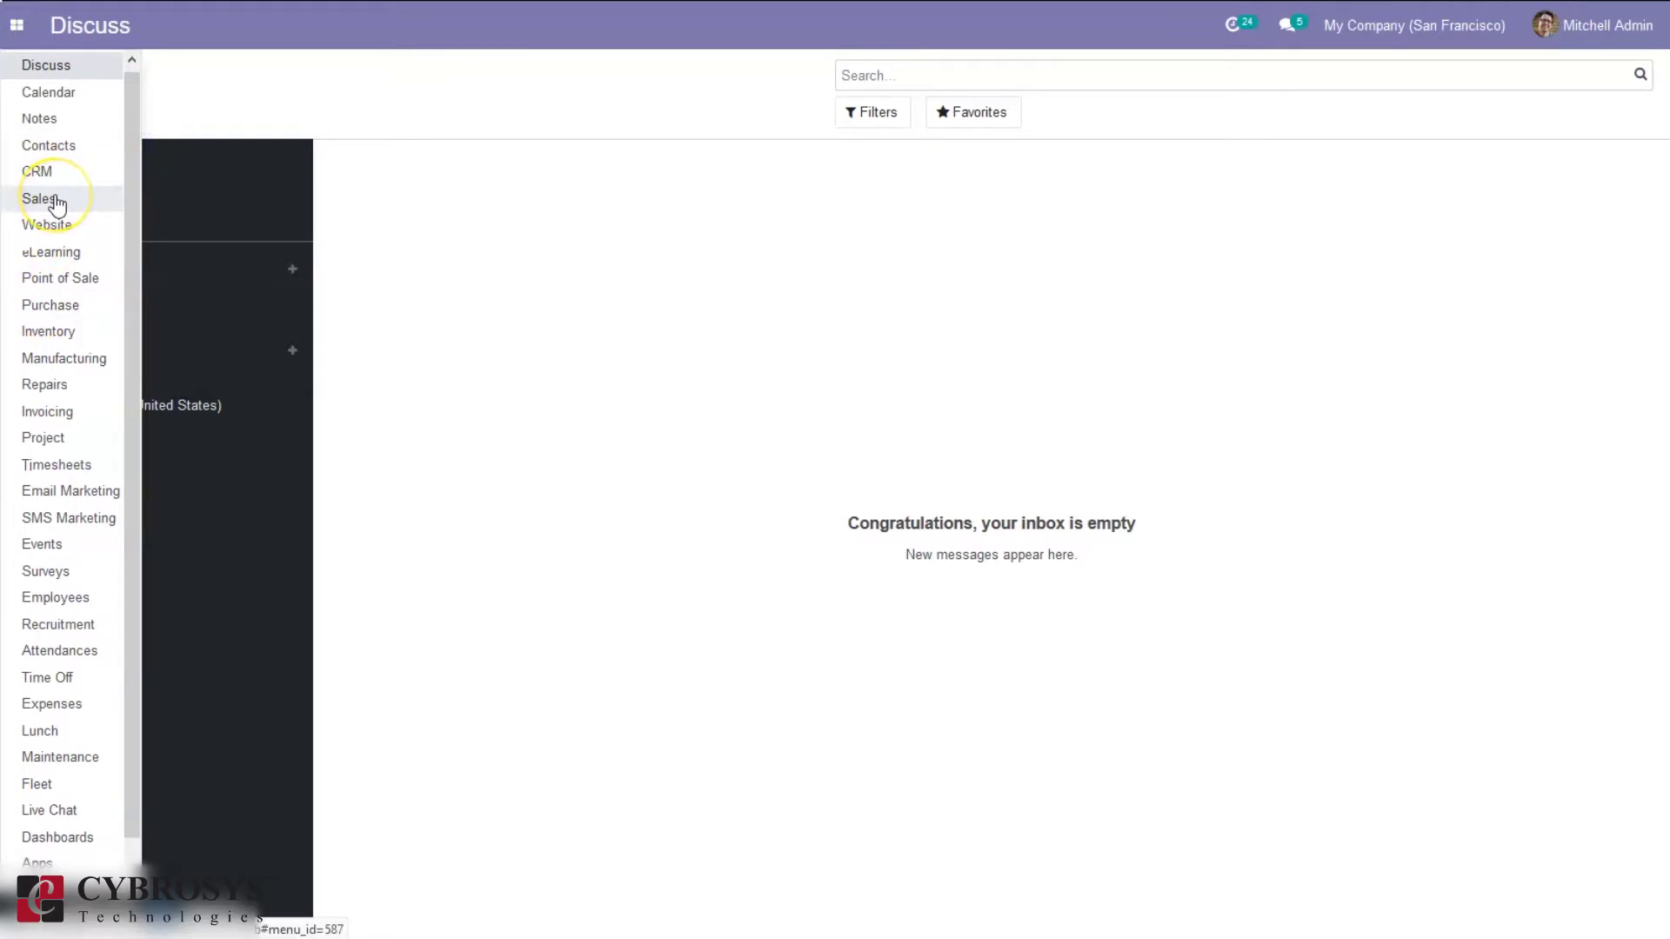
pyautogui.click(56, 201)
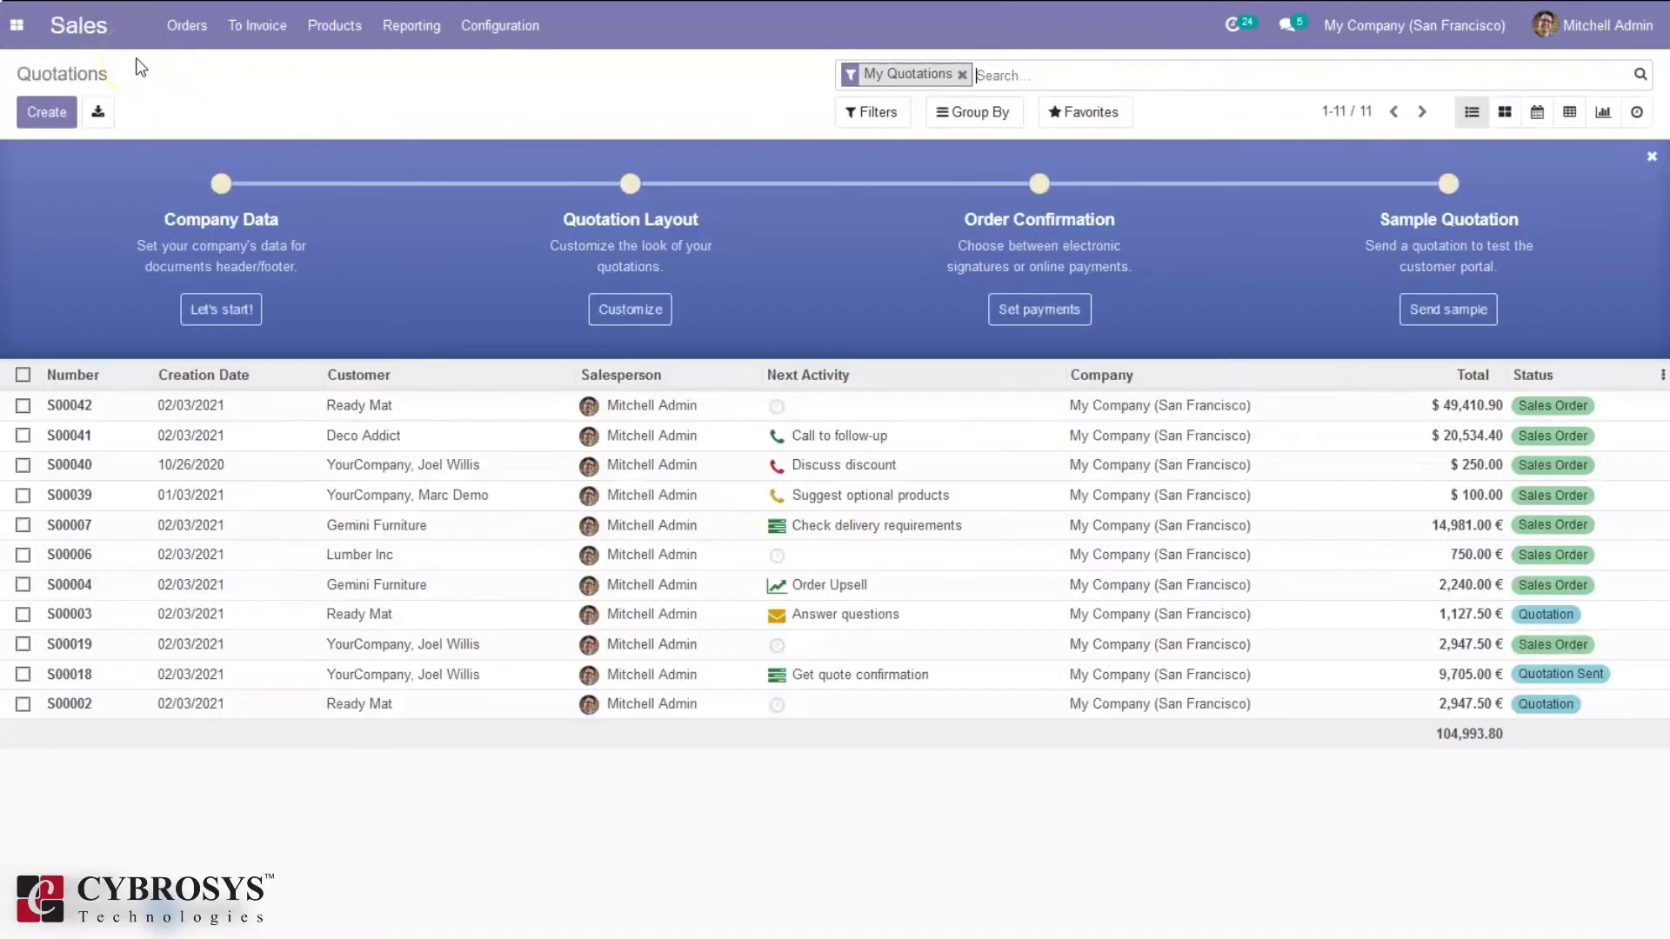
pyautogui.click(341, 23)
pyautogui.click(359, 71)
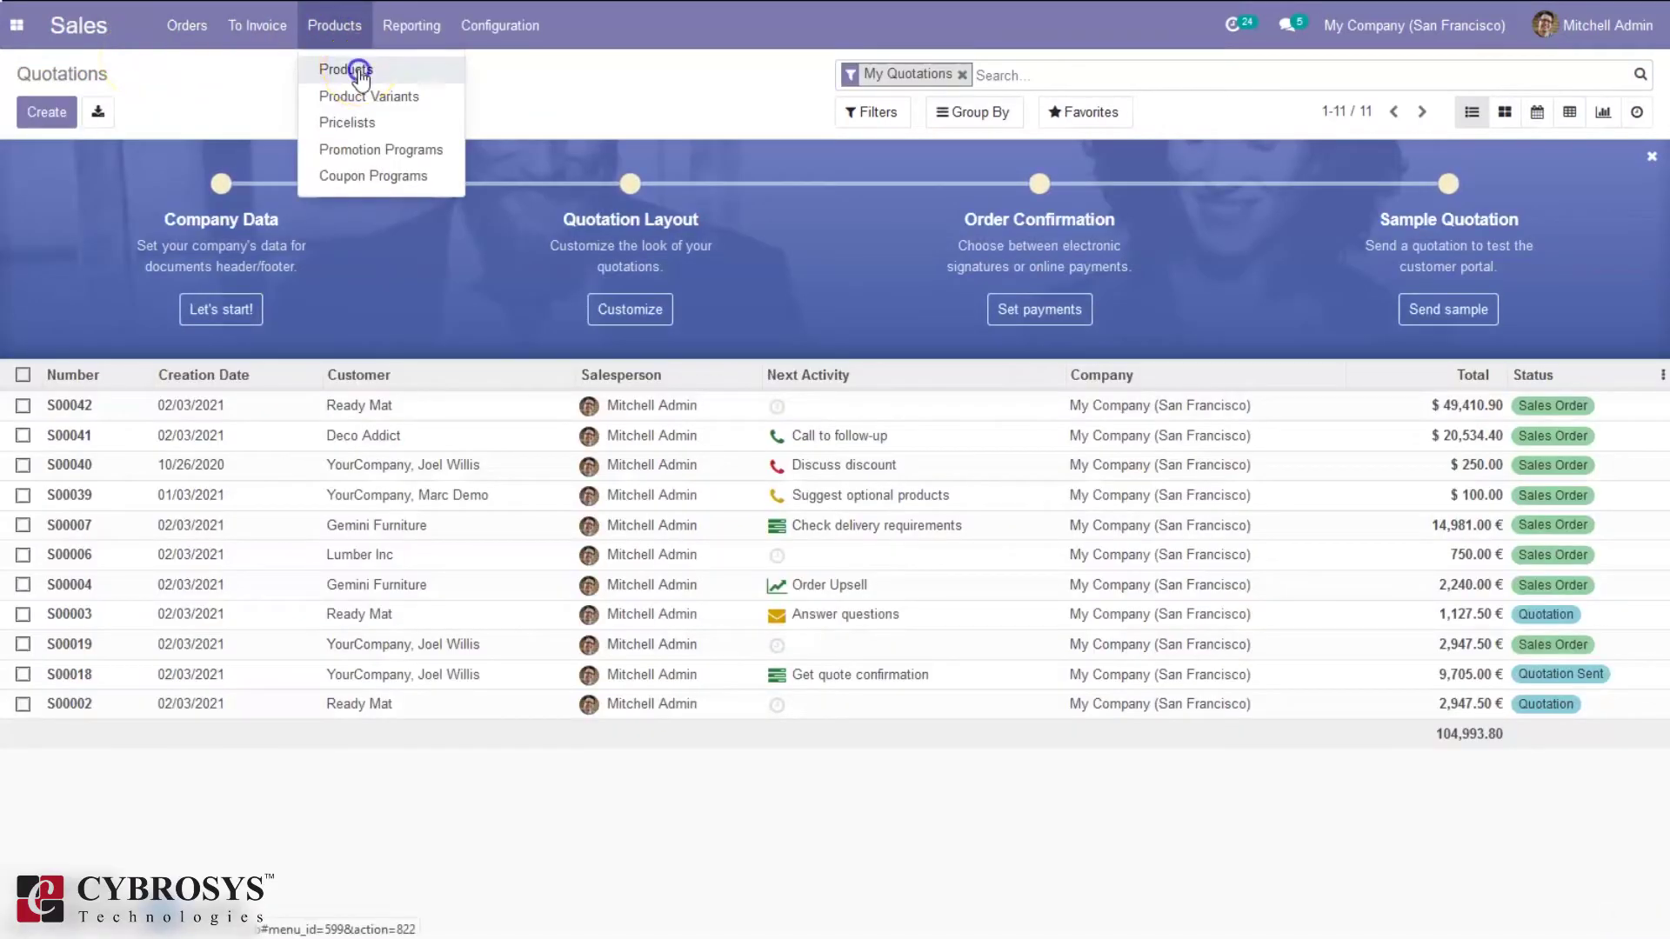
pyautogui.click(359, 71)
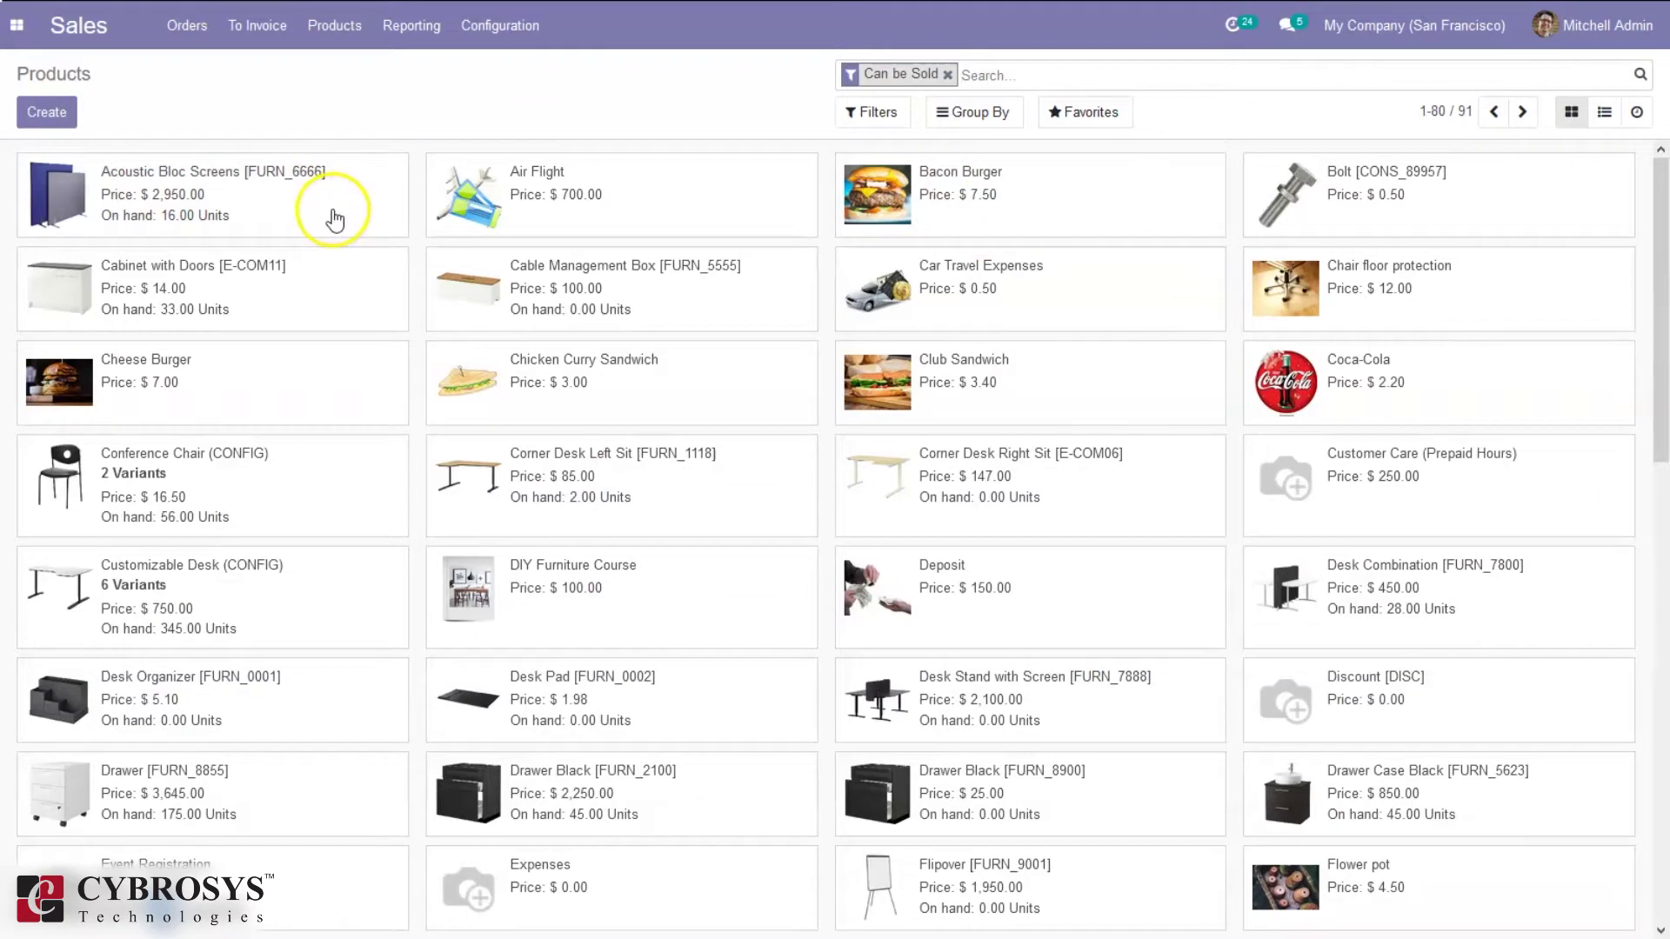
pyautogui.click(300, 315)
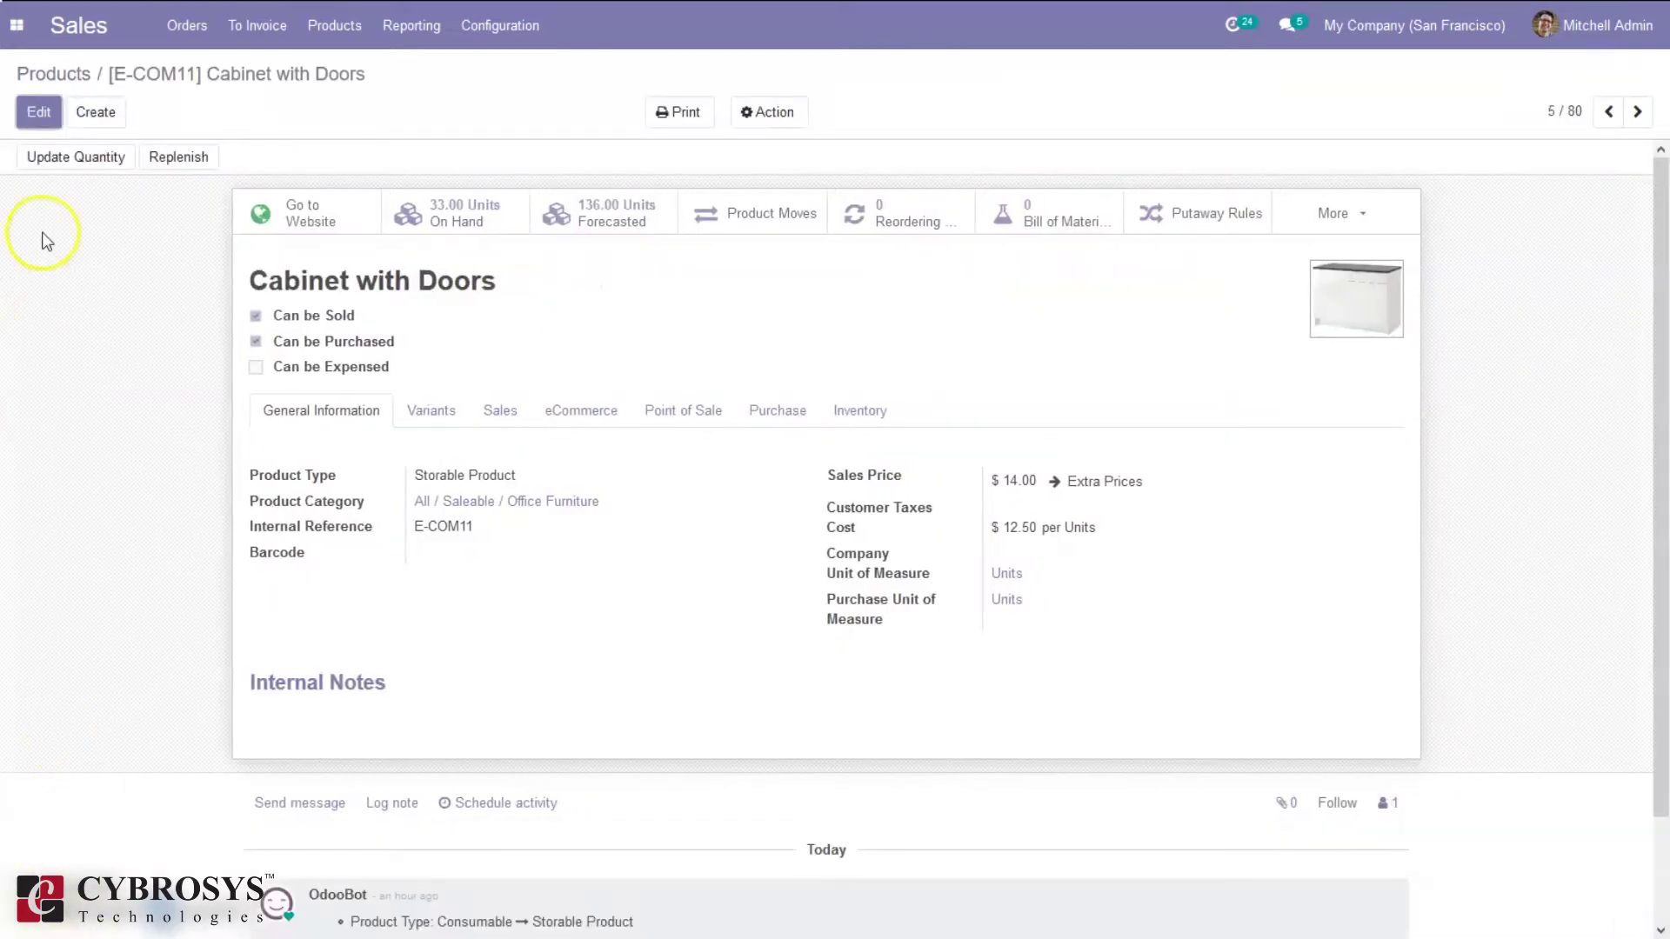
# Set the Cabinet with Doors product's Customer Lead Time to 3 days in its inventory details and save the product
pyautogui.click(38, 111)
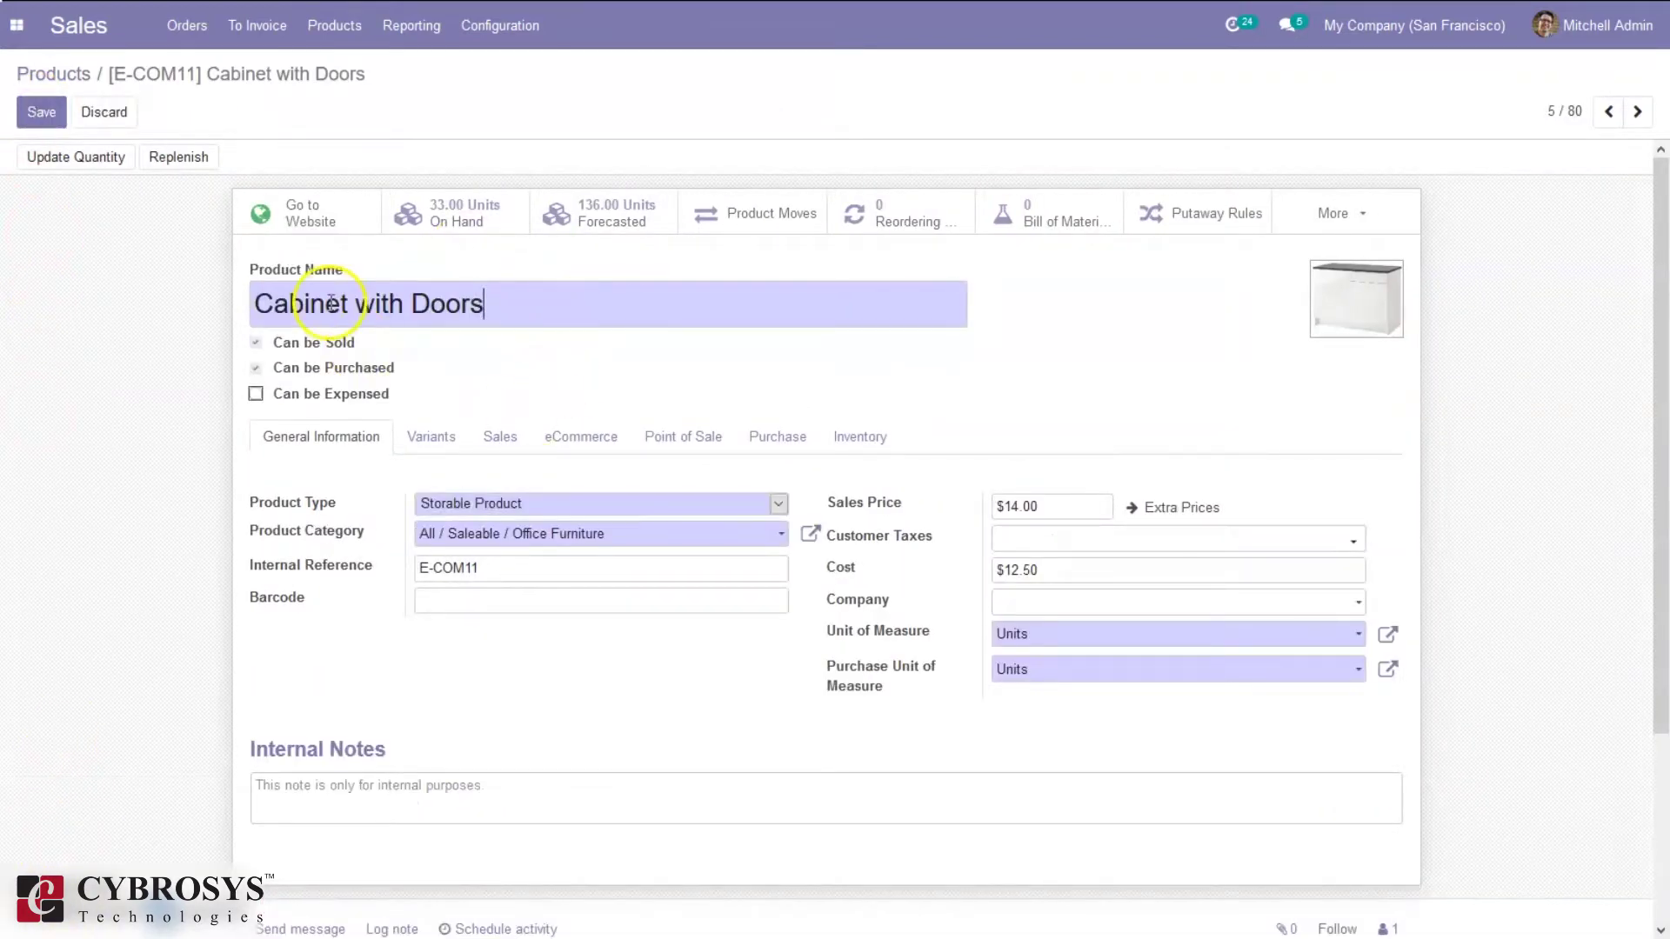
pyautogui.click(842, 435)
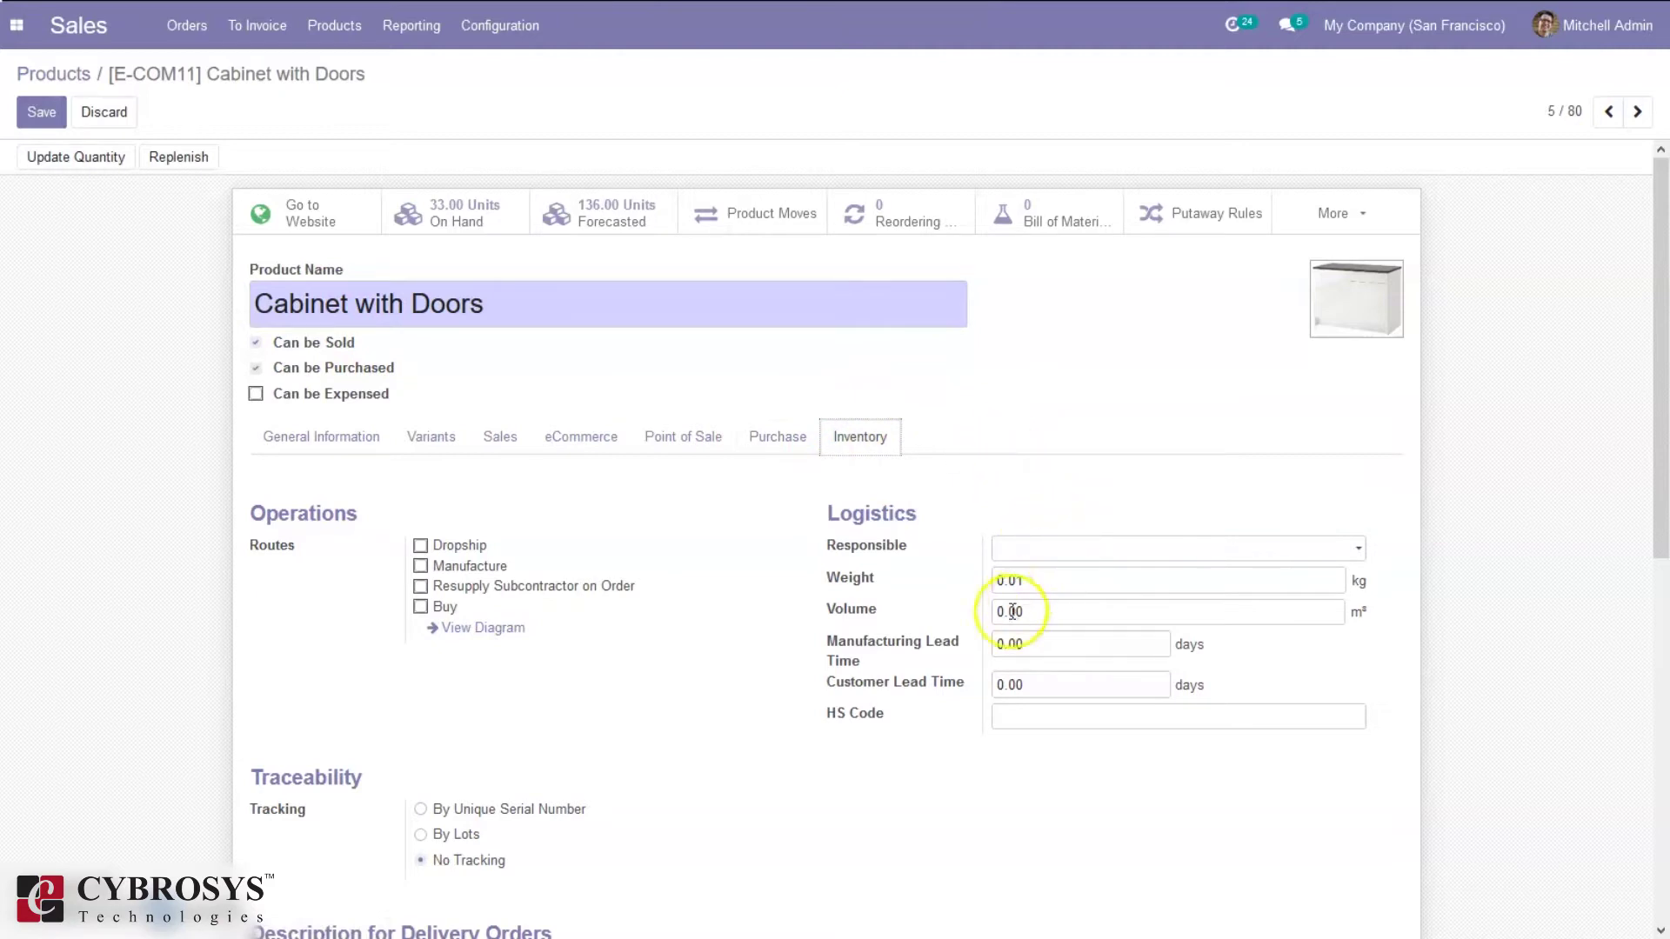
pyautogui.doubleClick(1006, 692)
pyautogui.write('60')
pyautogui.write('3')
pyautogui.click(724, 781)
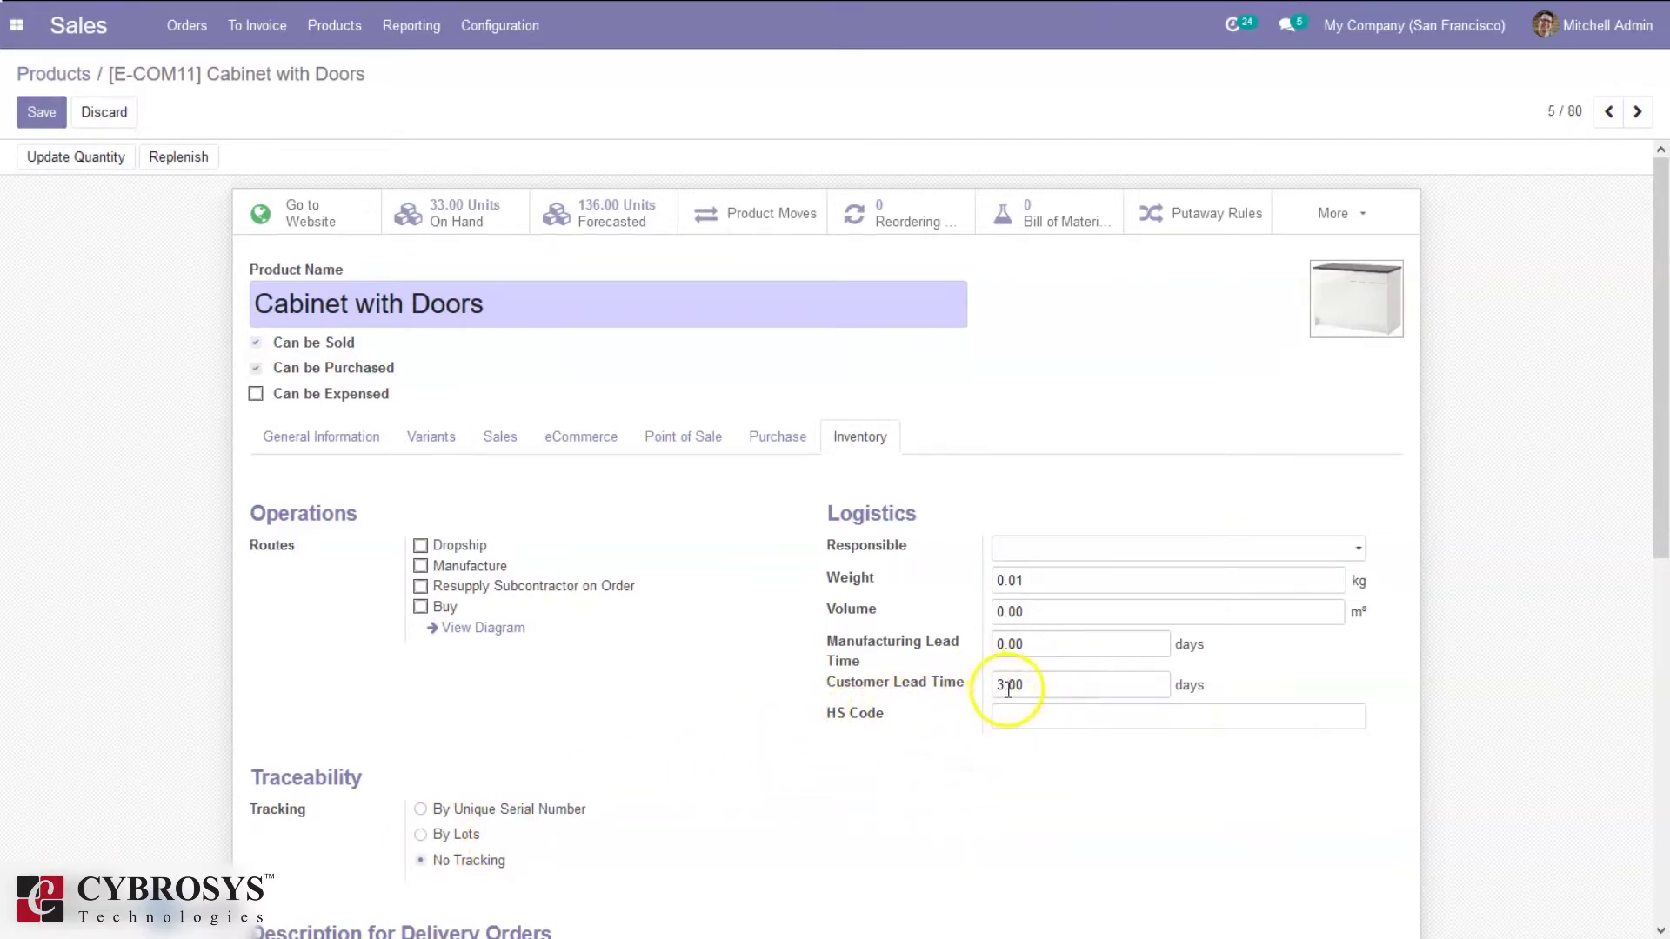
pyautogui.click(44, 113)
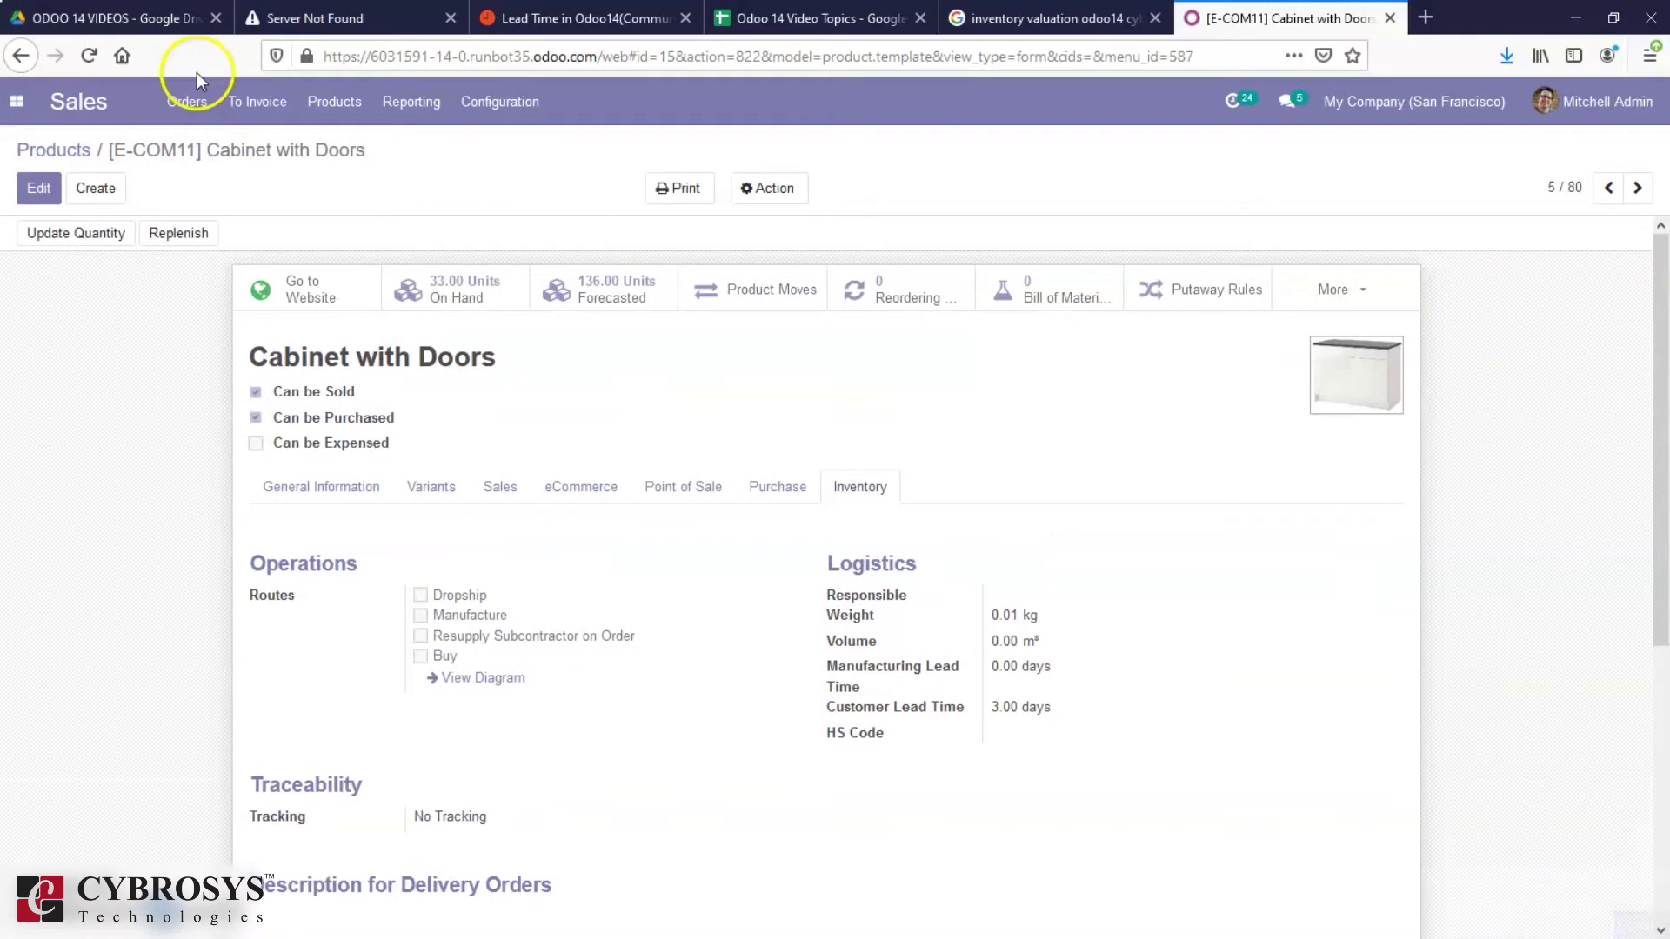
# Create a new sales order with Deco Addict as the customer
pyautogui.click(186, 101)
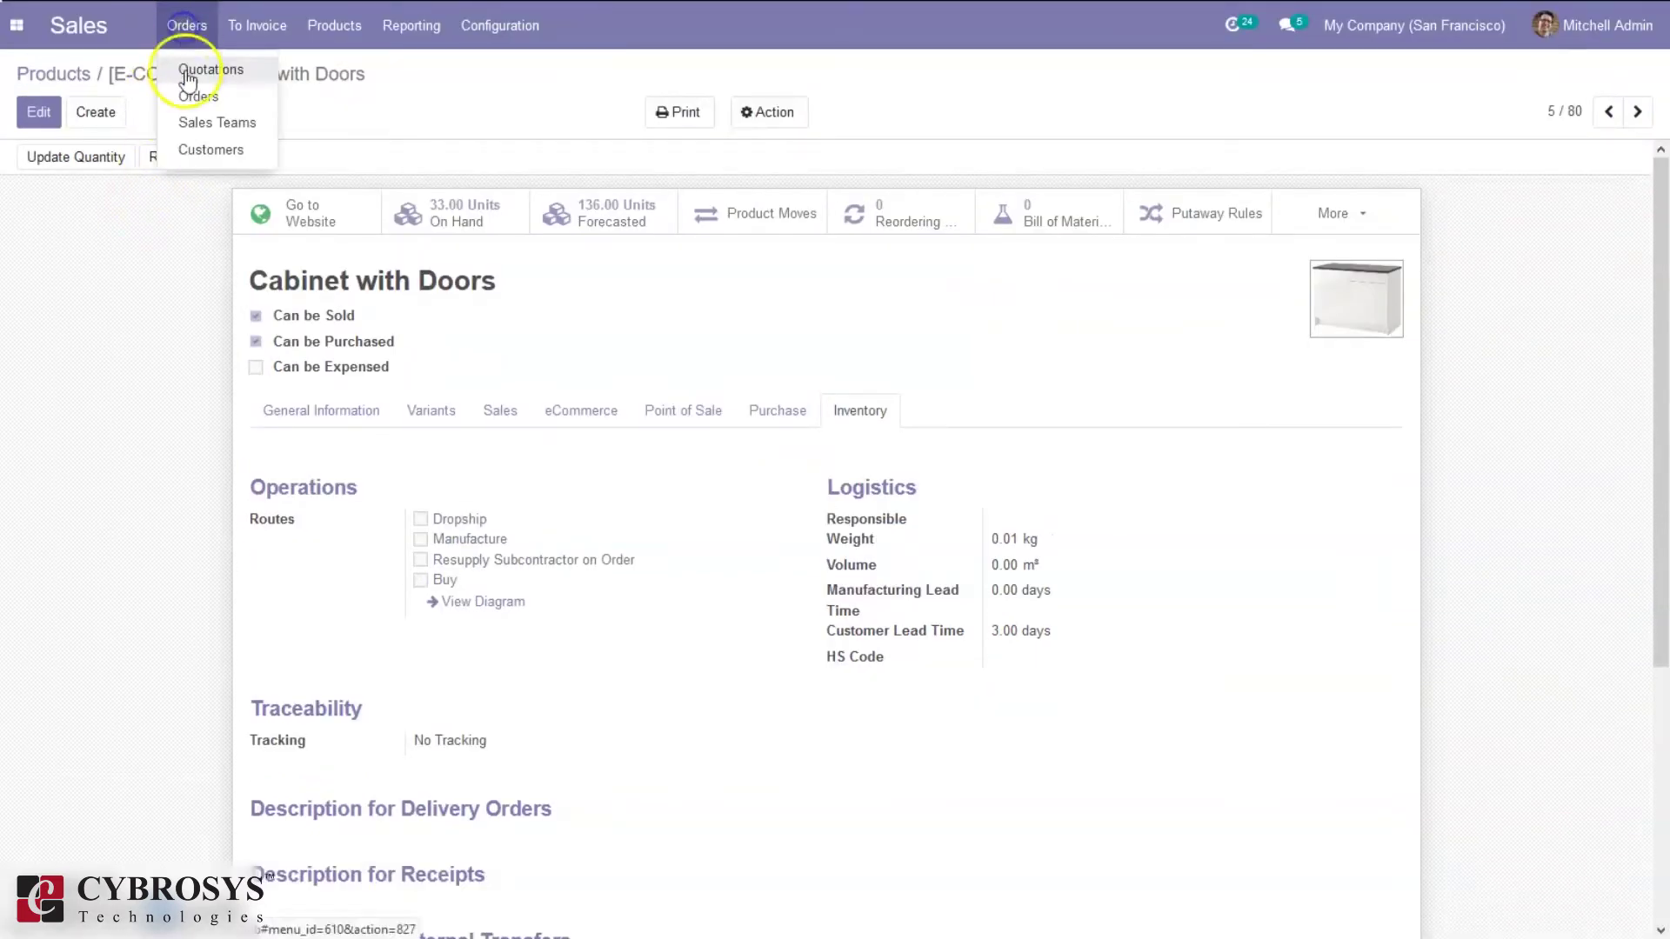
pyautogui.click(188, 96)
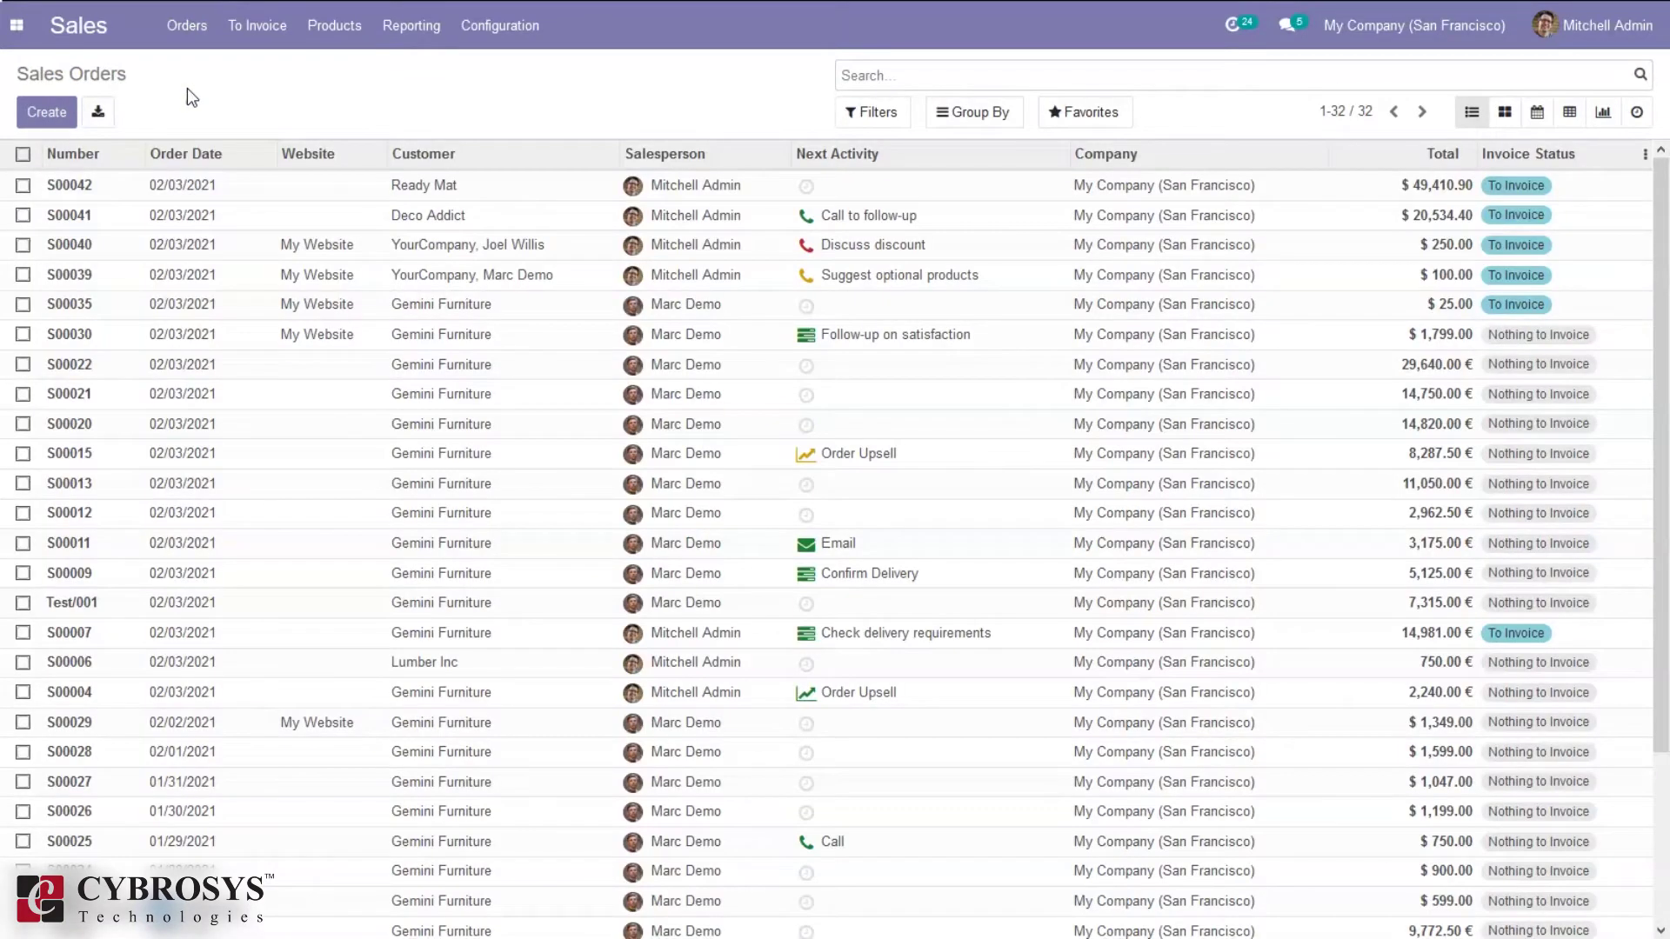
pyautogui.click(40, 111)
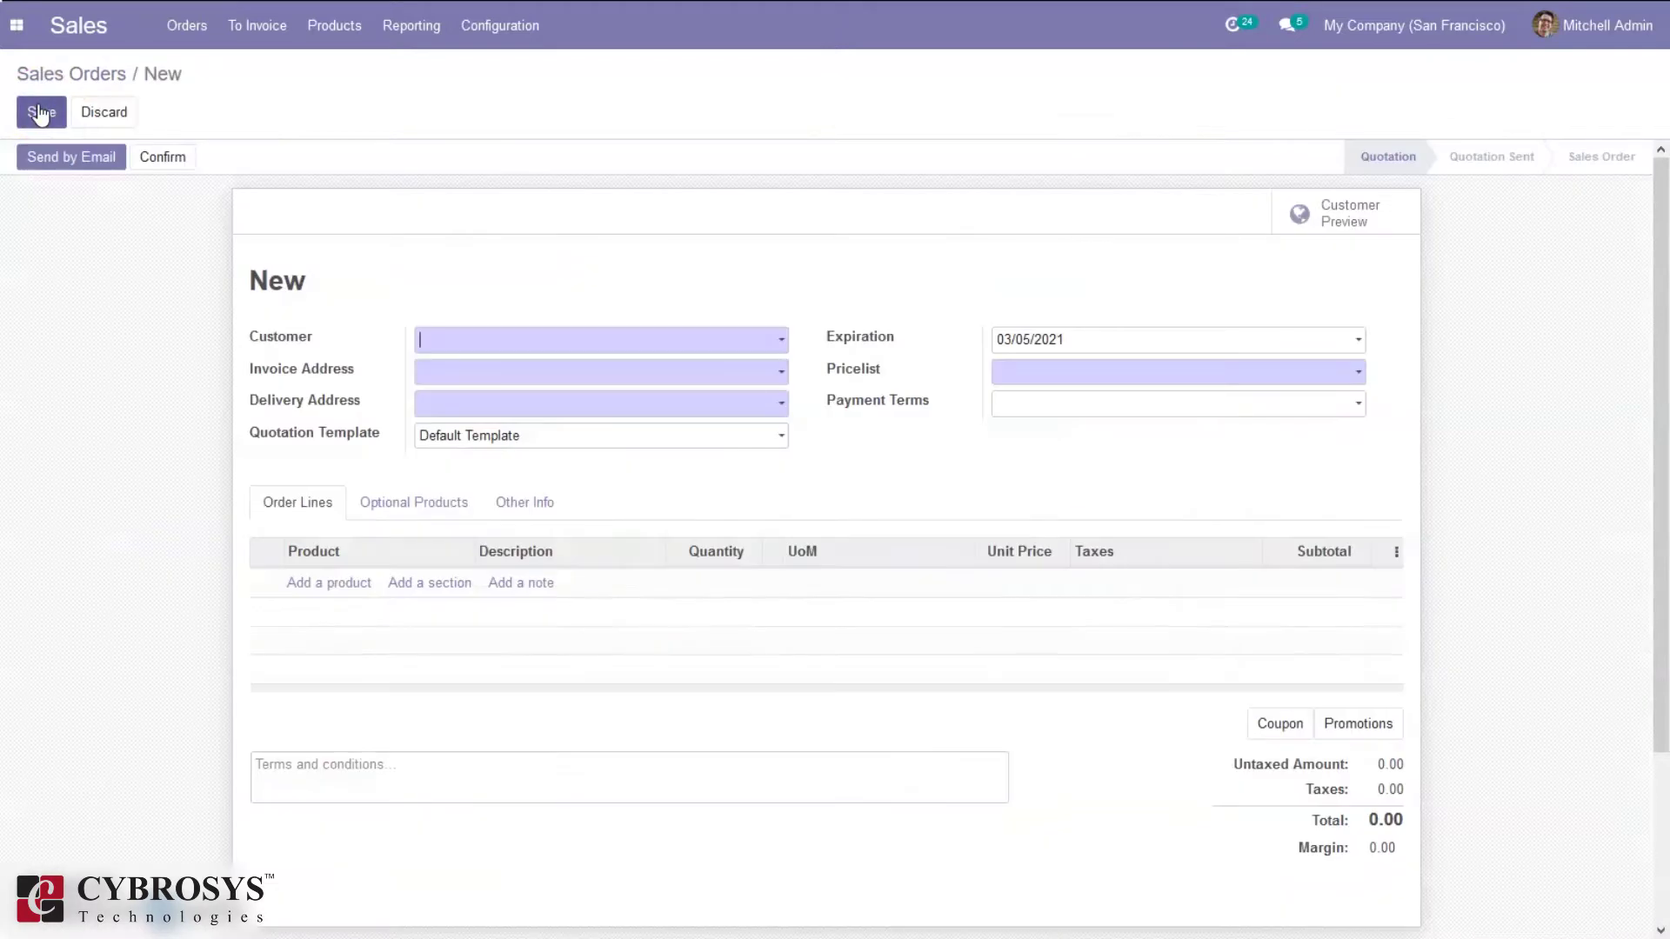
pyautogui.write('c')
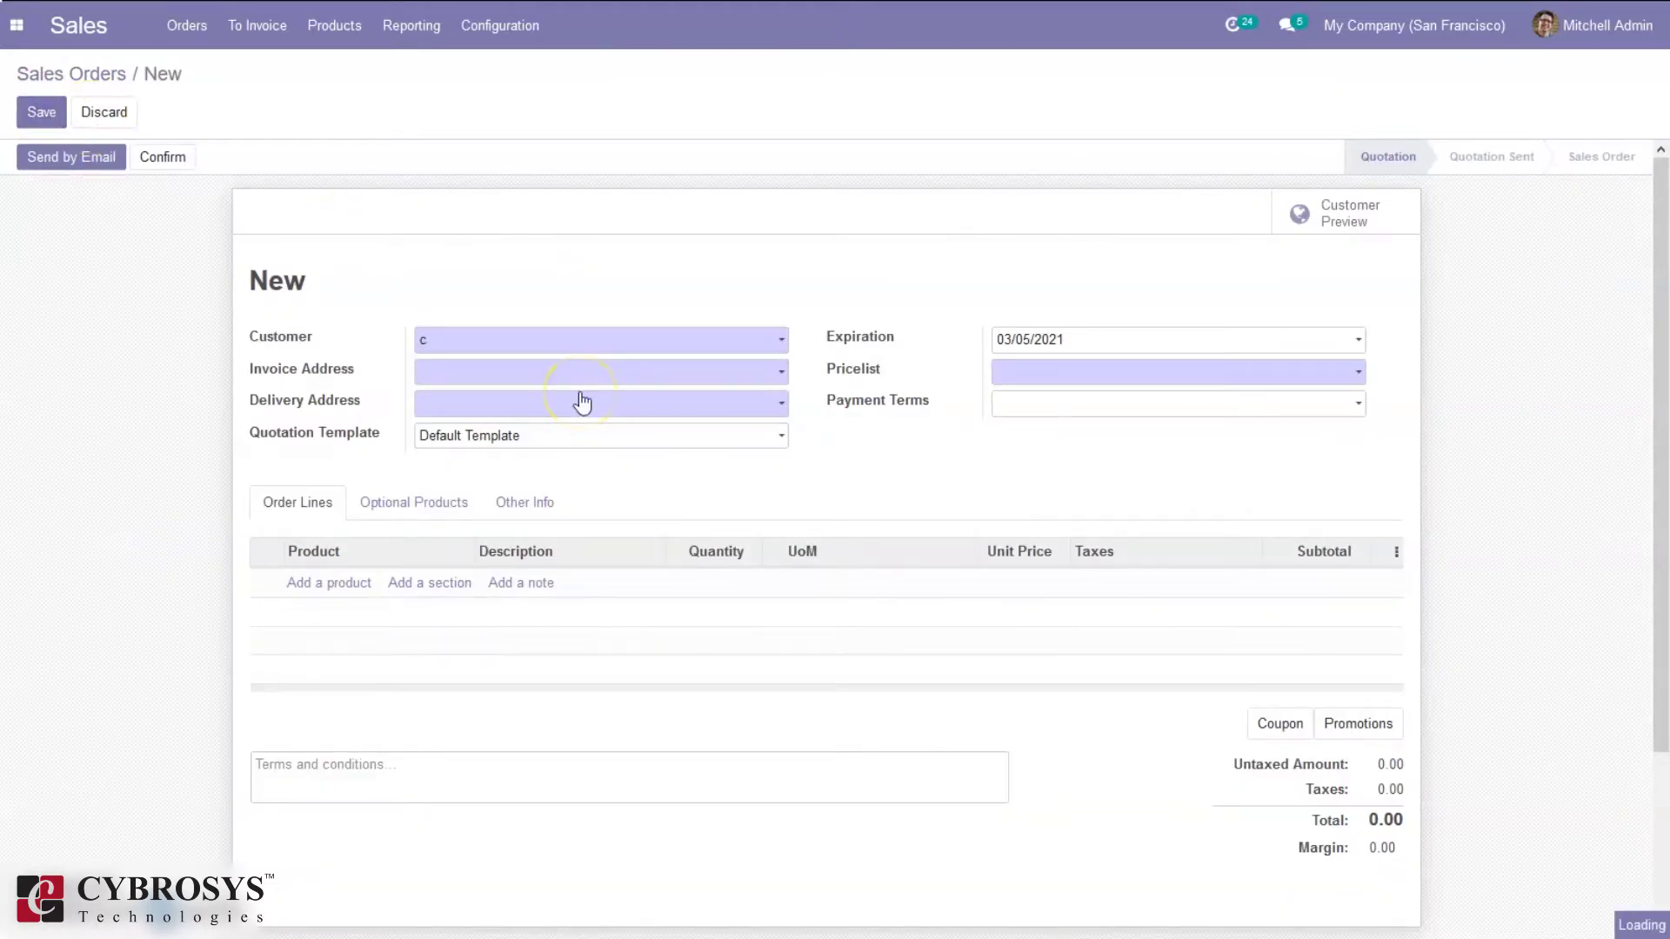
pyautogui.click(523, 381)
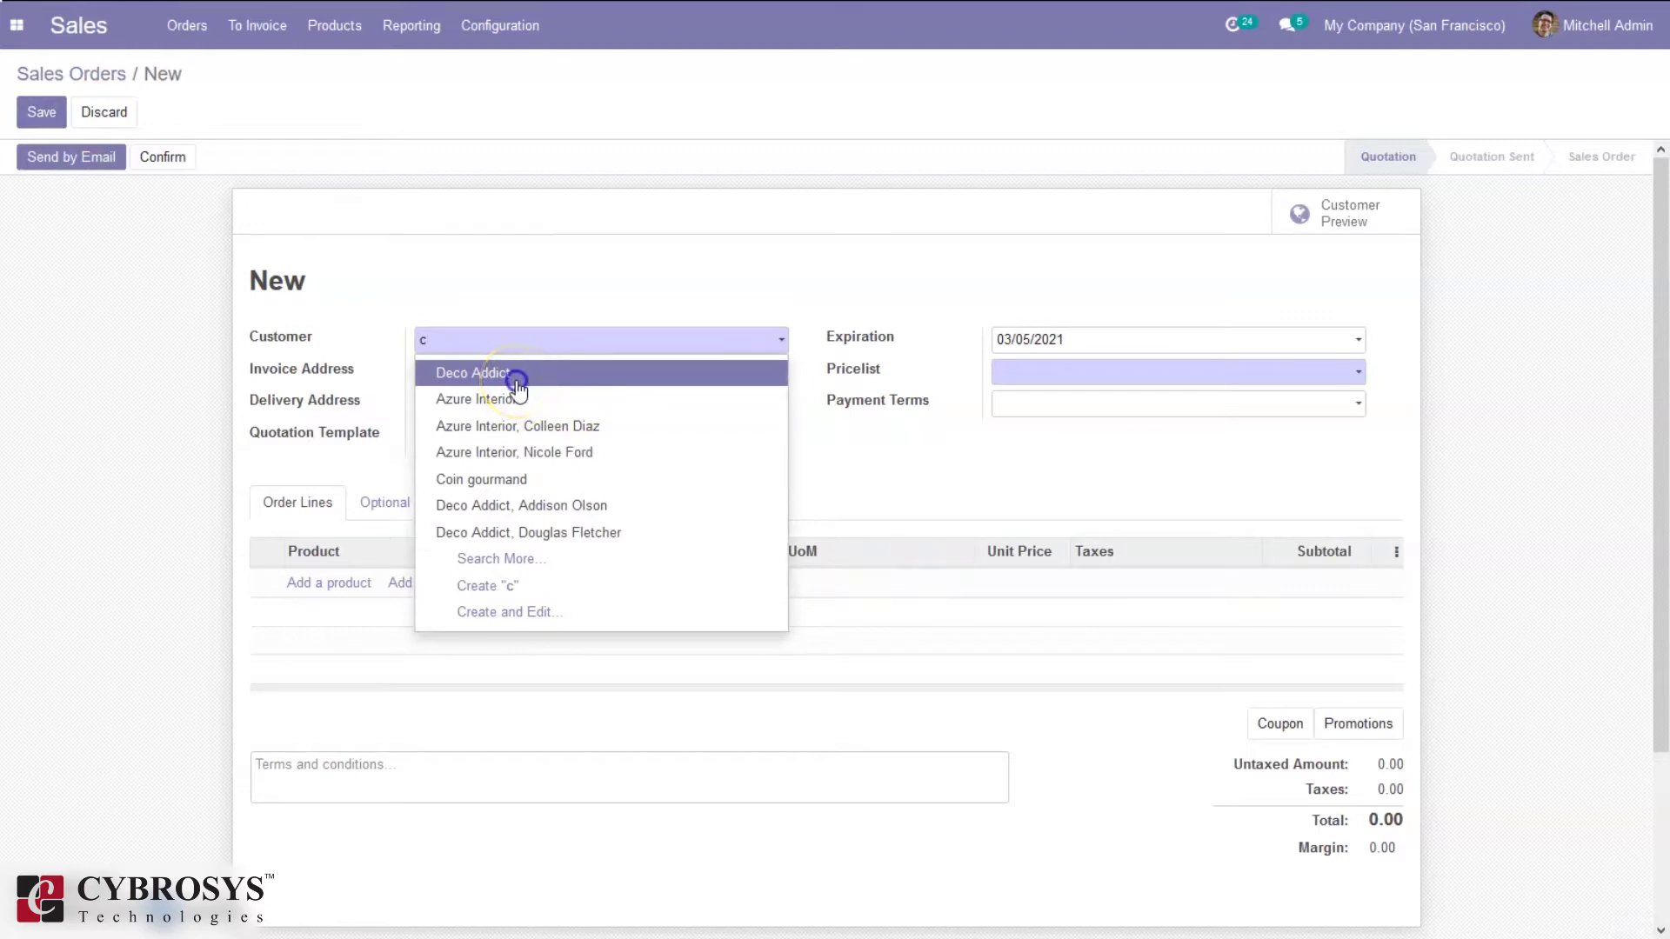
pyautogui.click(516, 381)
# Add the product [E-COM11] Cabinet with Doors to the order lines
pyautogui.click(321, 595)
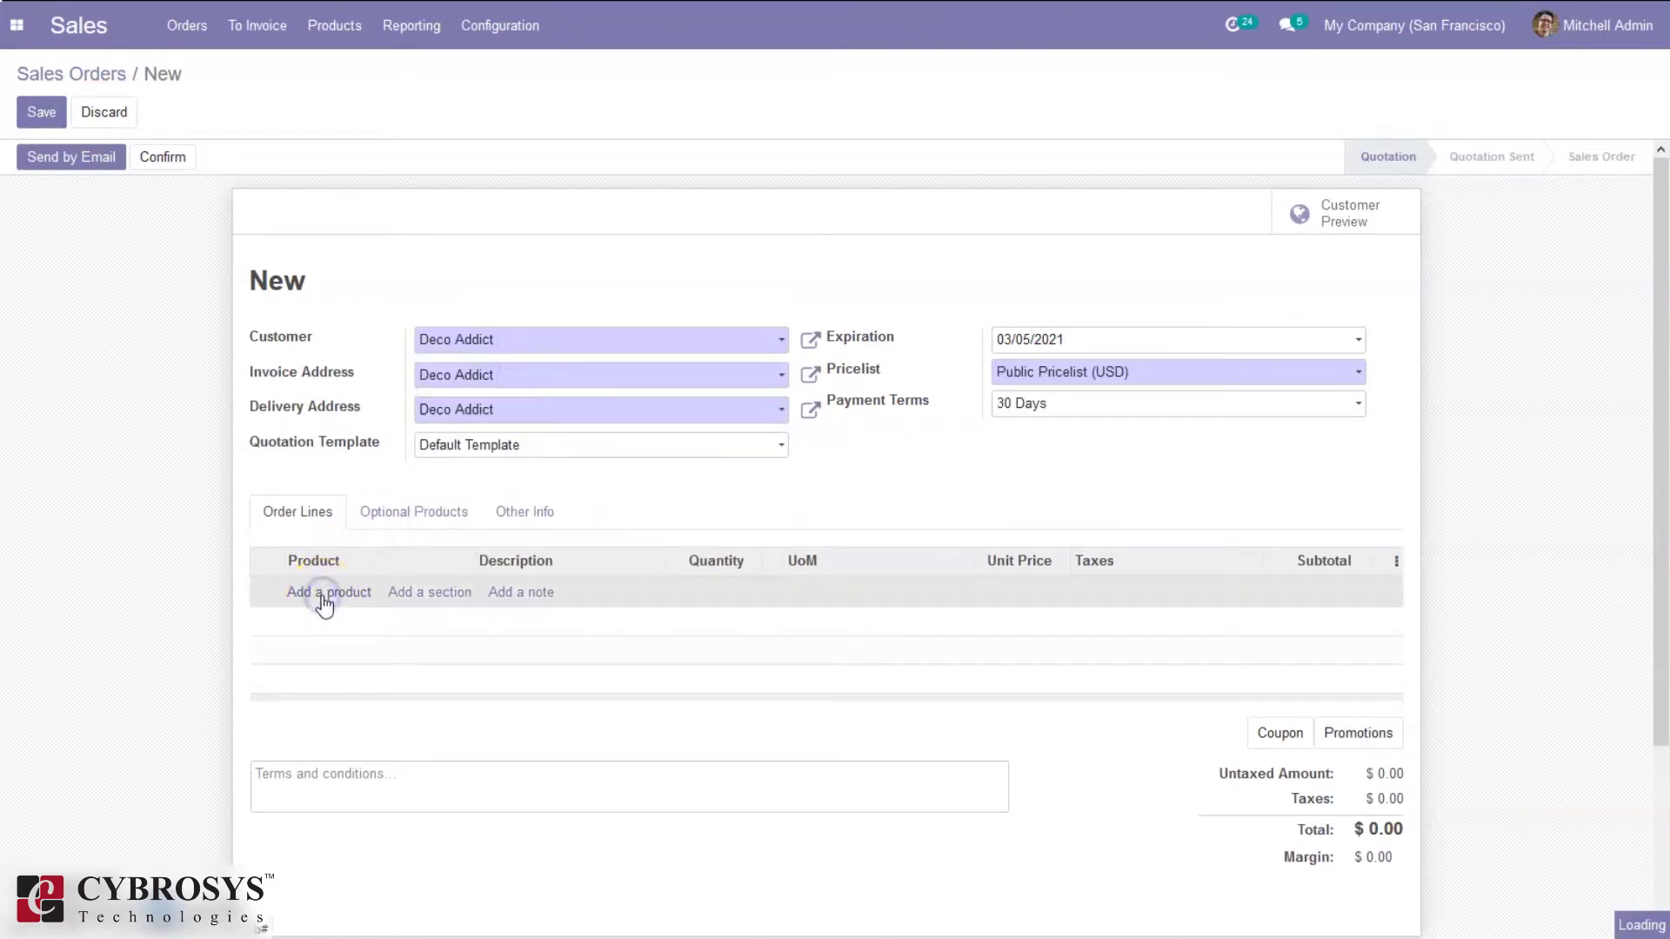
pyautogui.write('cab')
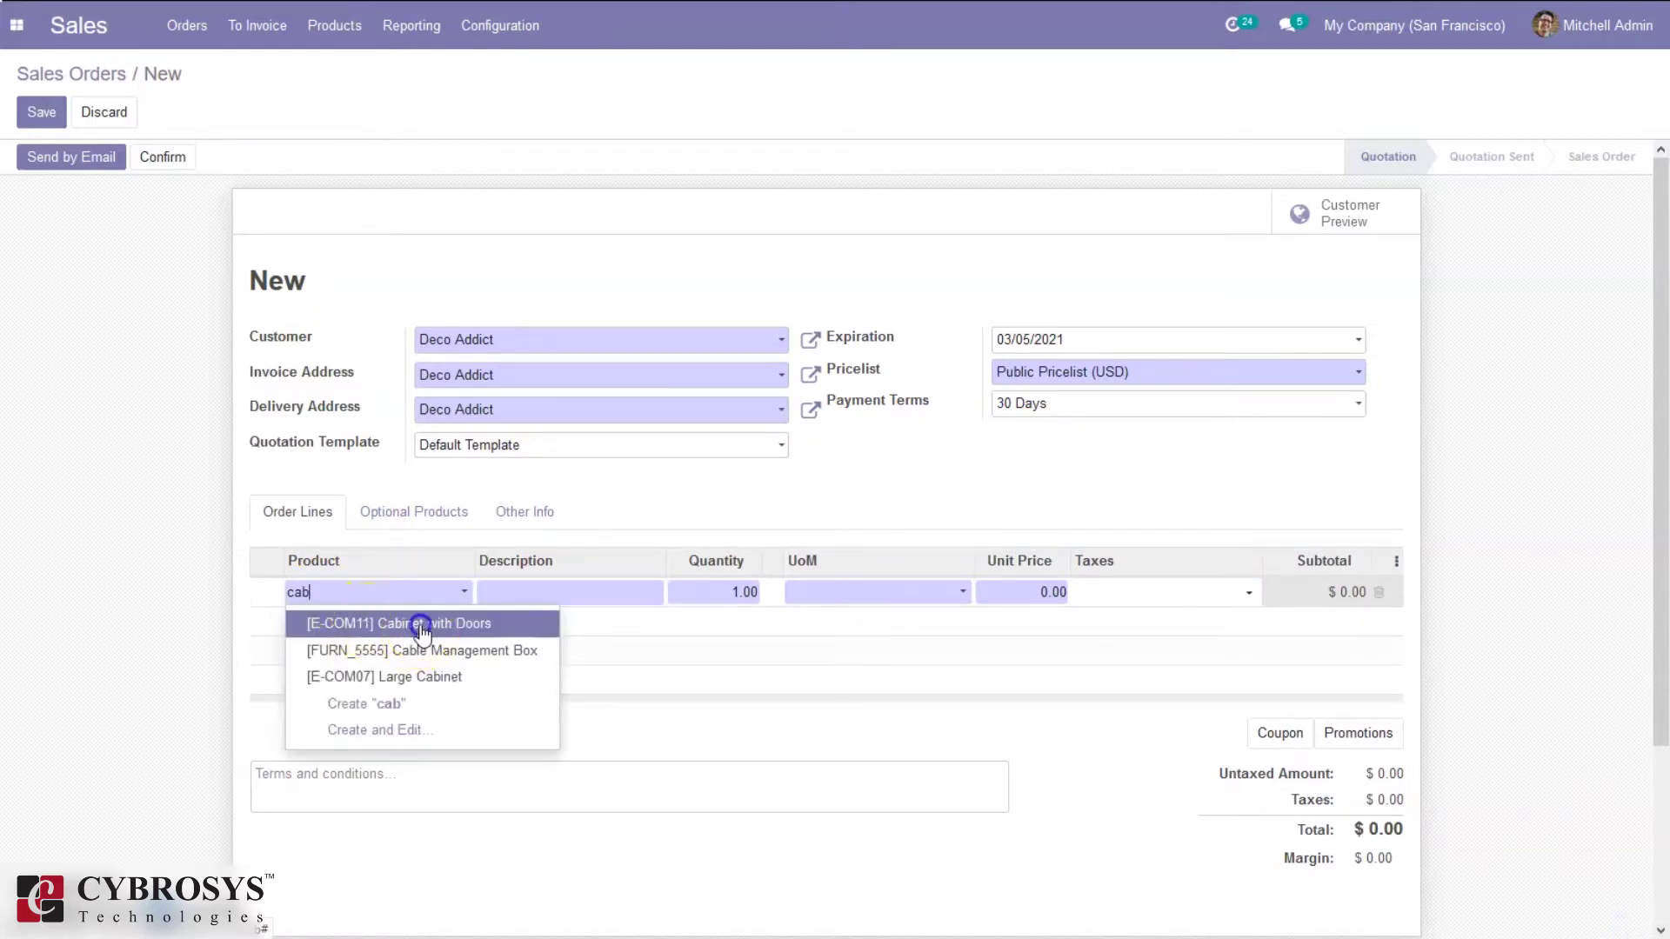
pyautogui.click(421, 628)
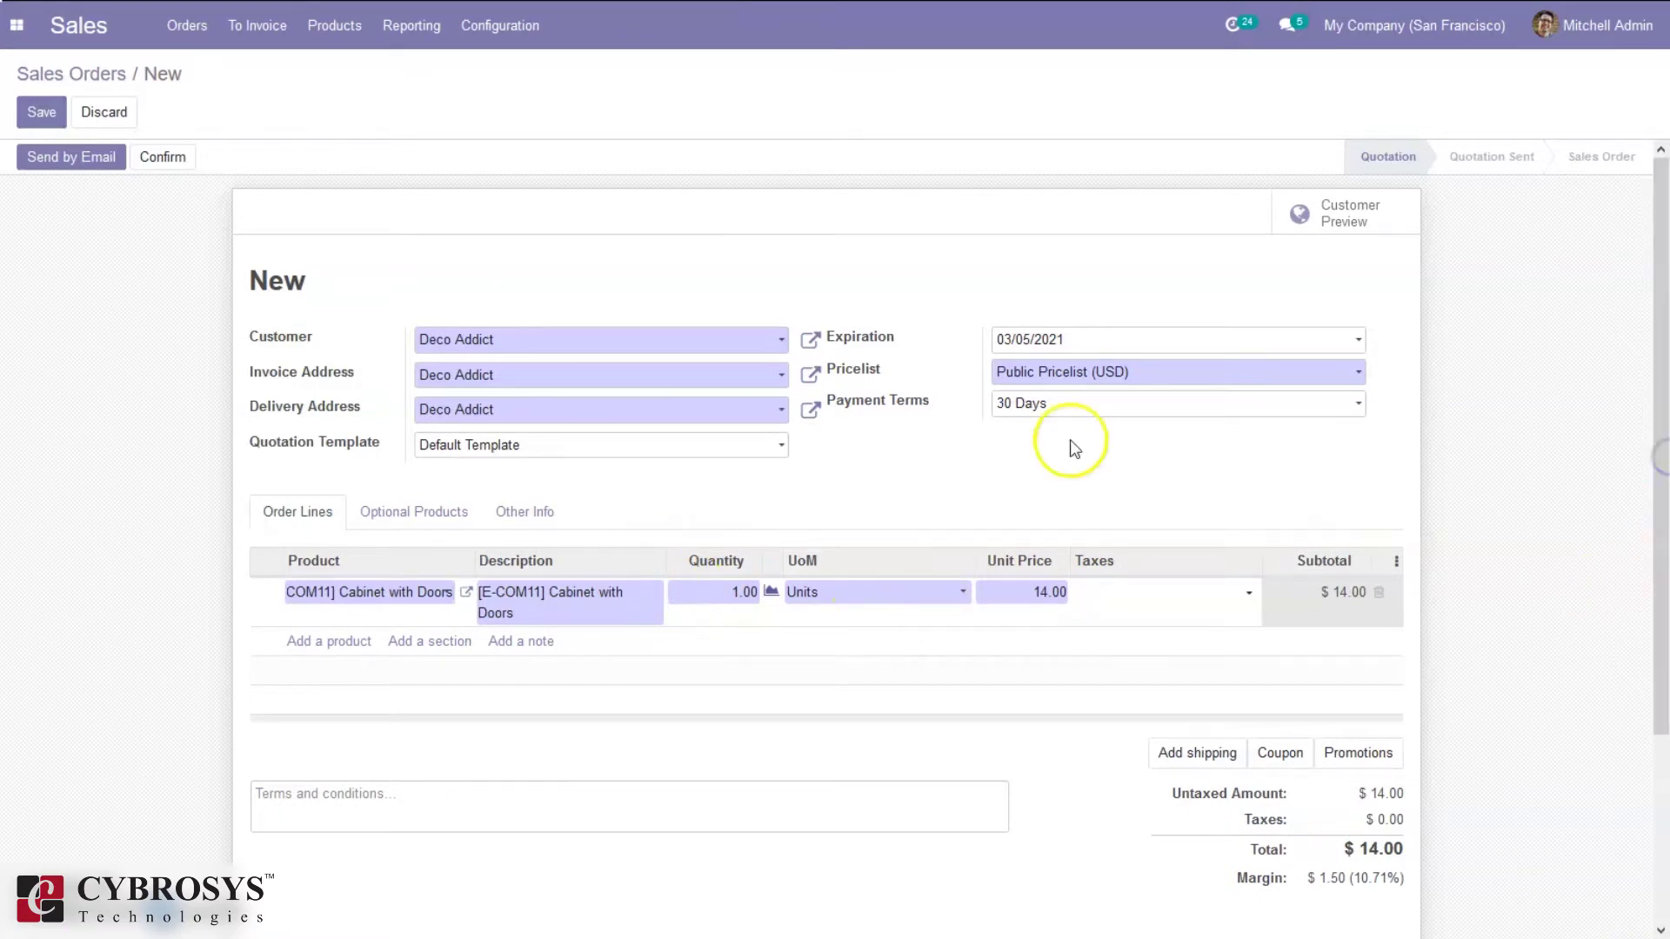
pyautogui.scroll(-1, 783, 446)
pyautogui.click(328, 446)
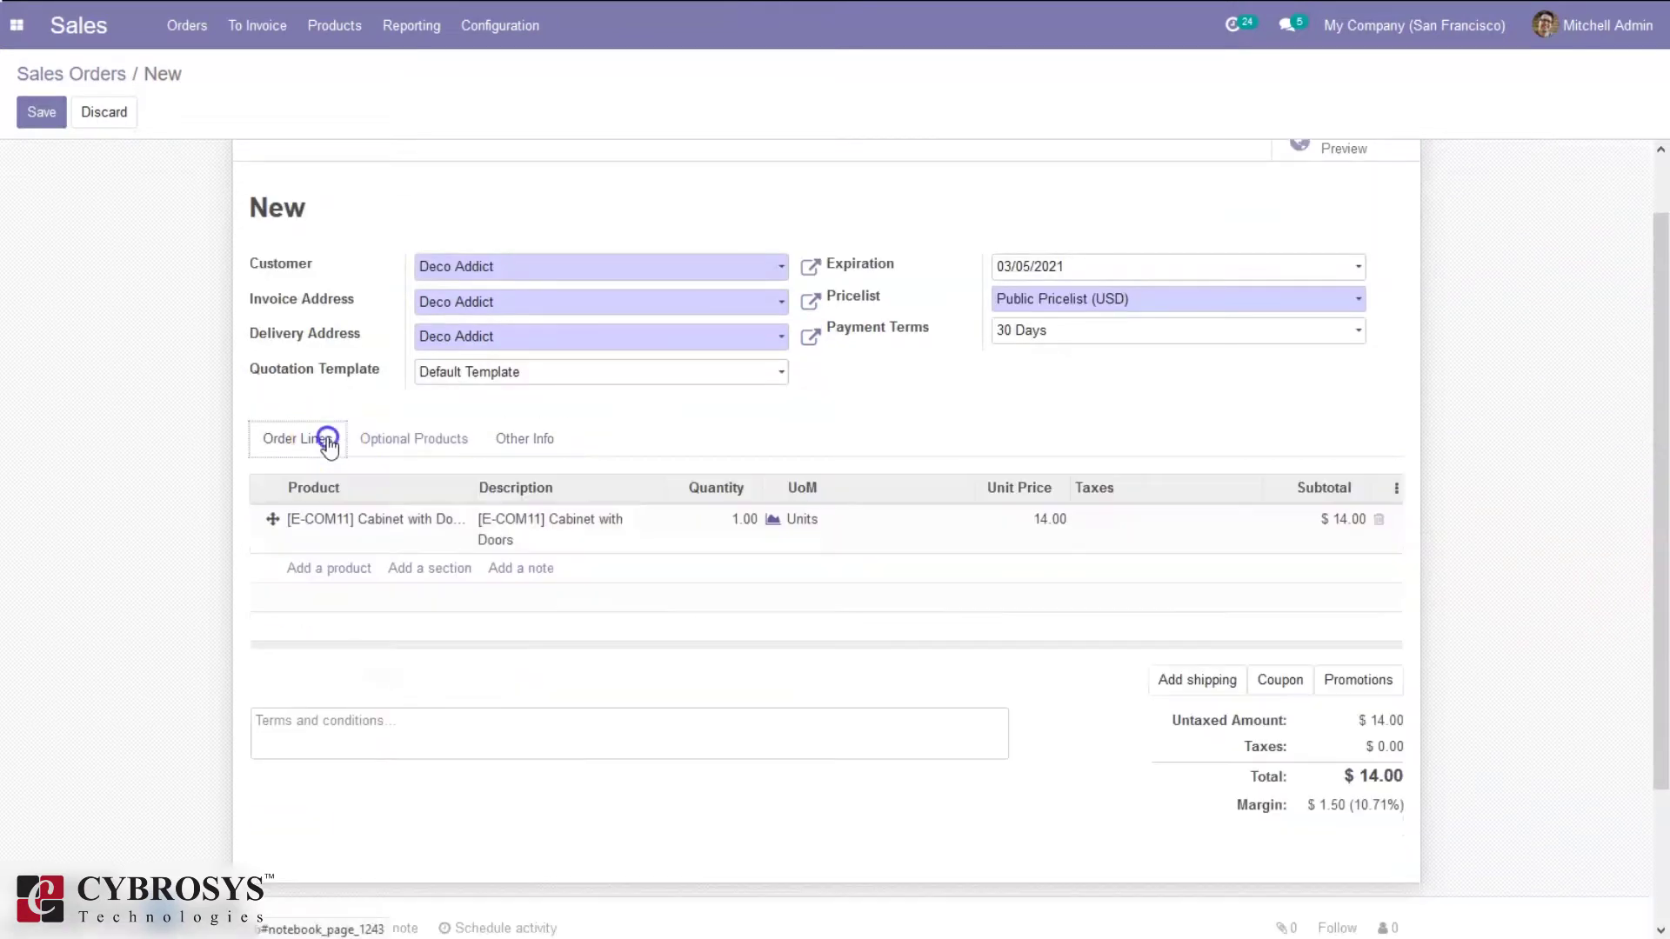
# Examine the shipping policy, delivery date and expected date in the new order's delivery information
pyautogui.click(516, 442)
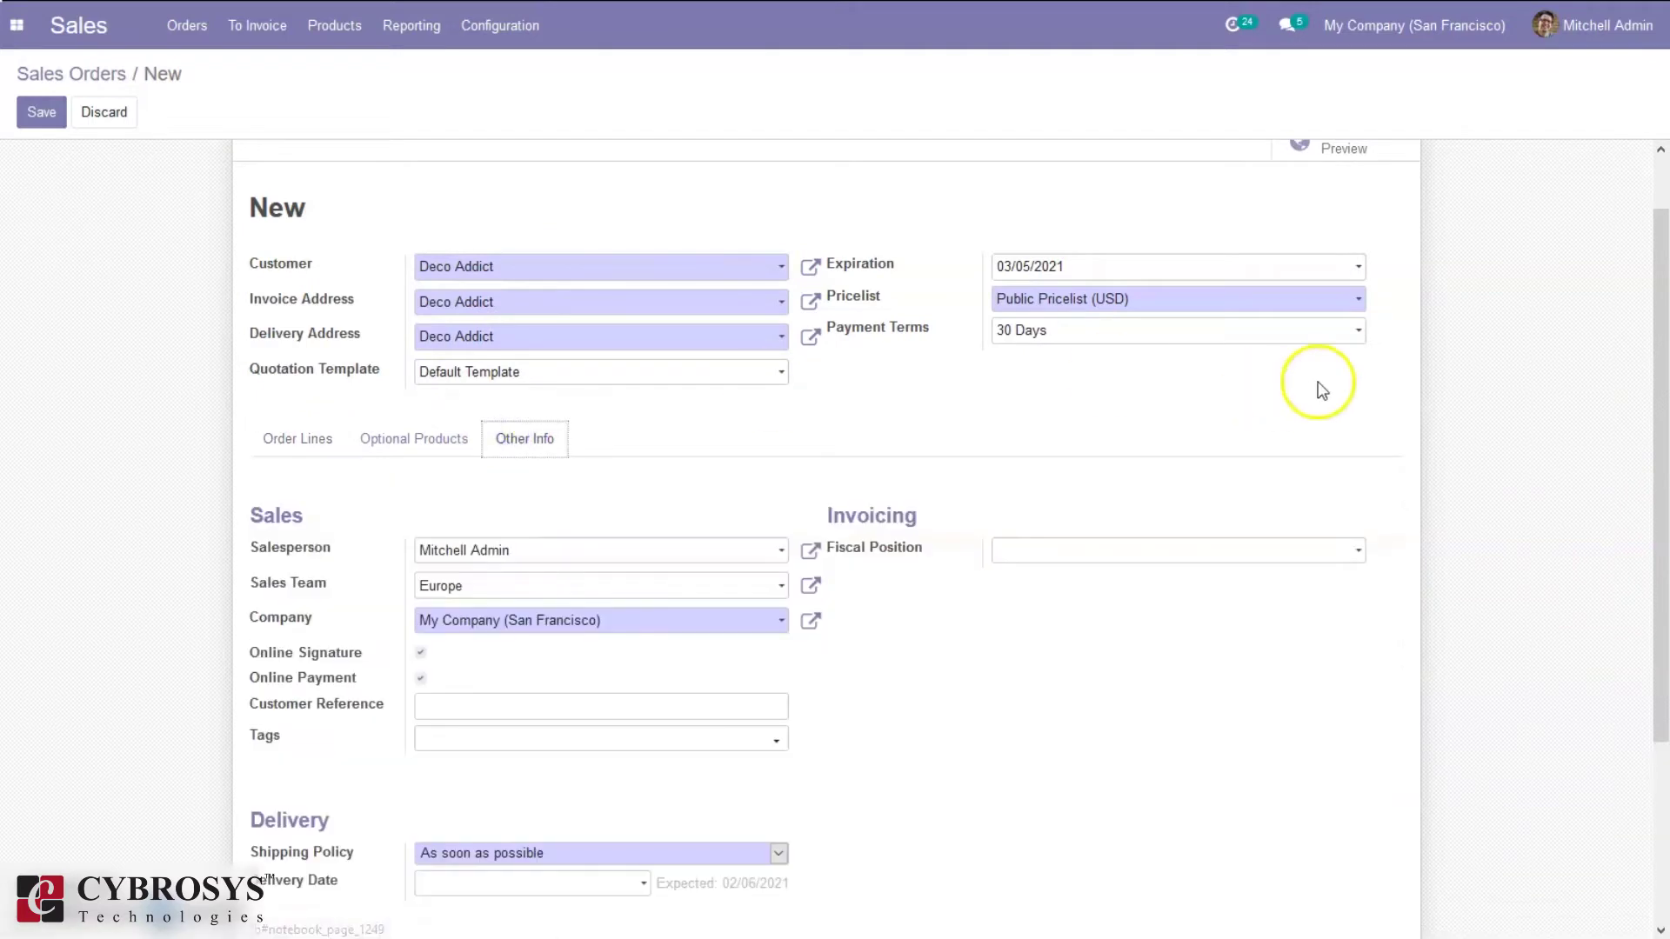
pyautogui.moveTo(1661, 380); pyautogui.dragTo(1662, 543)
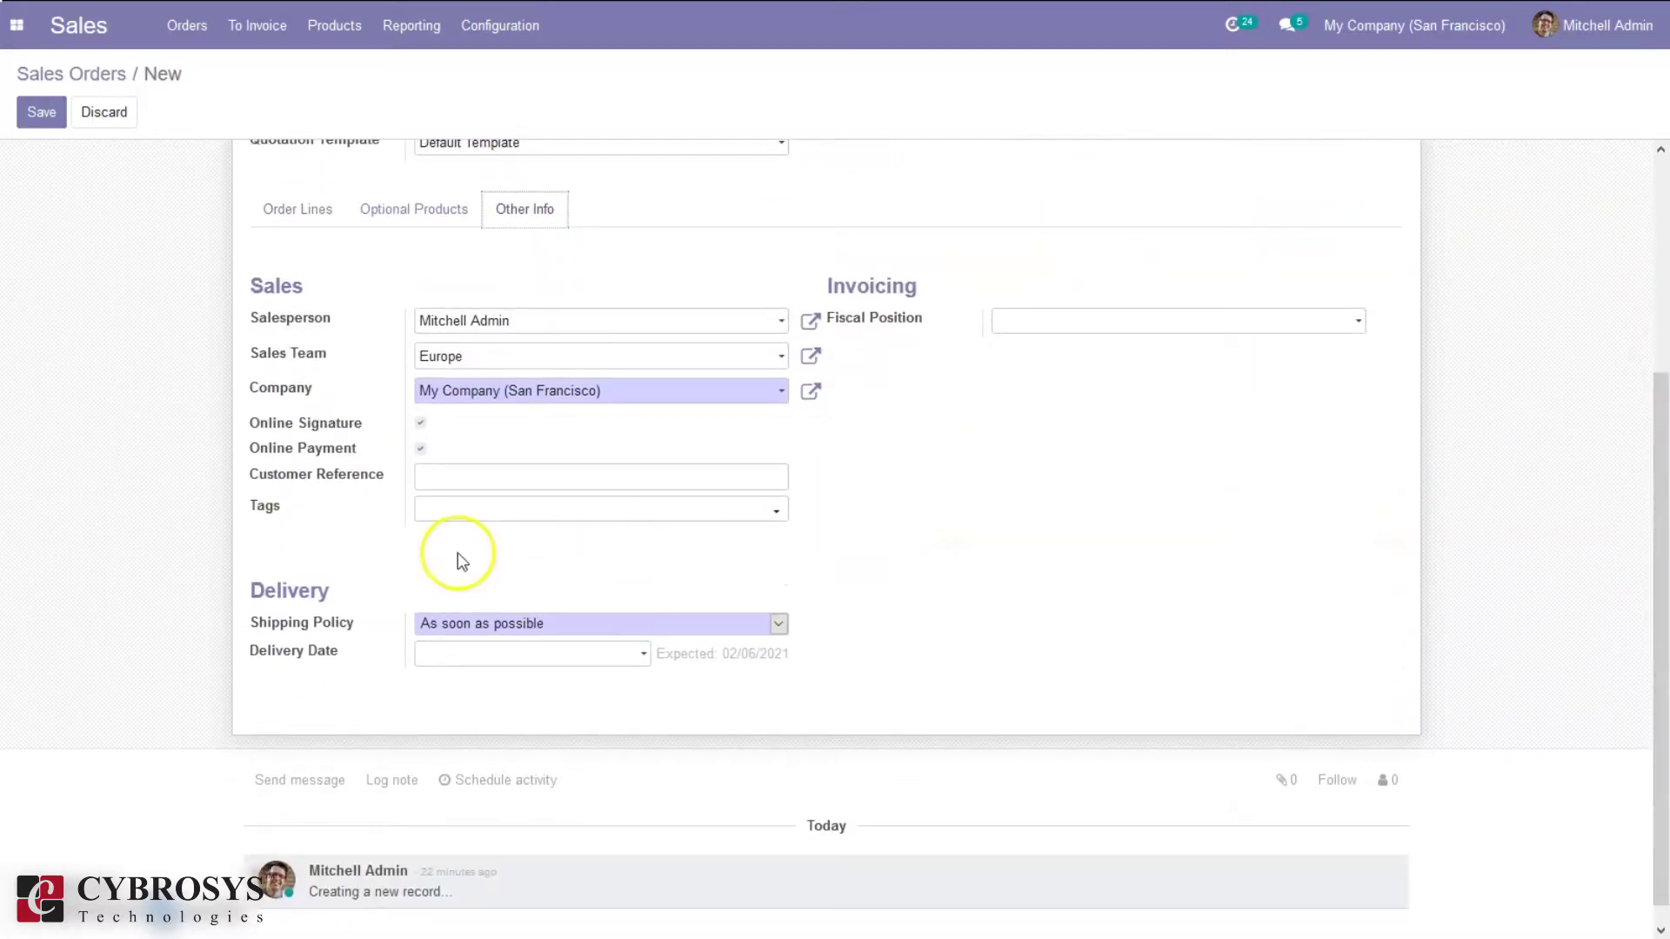
pyautogui.click(479, 680)
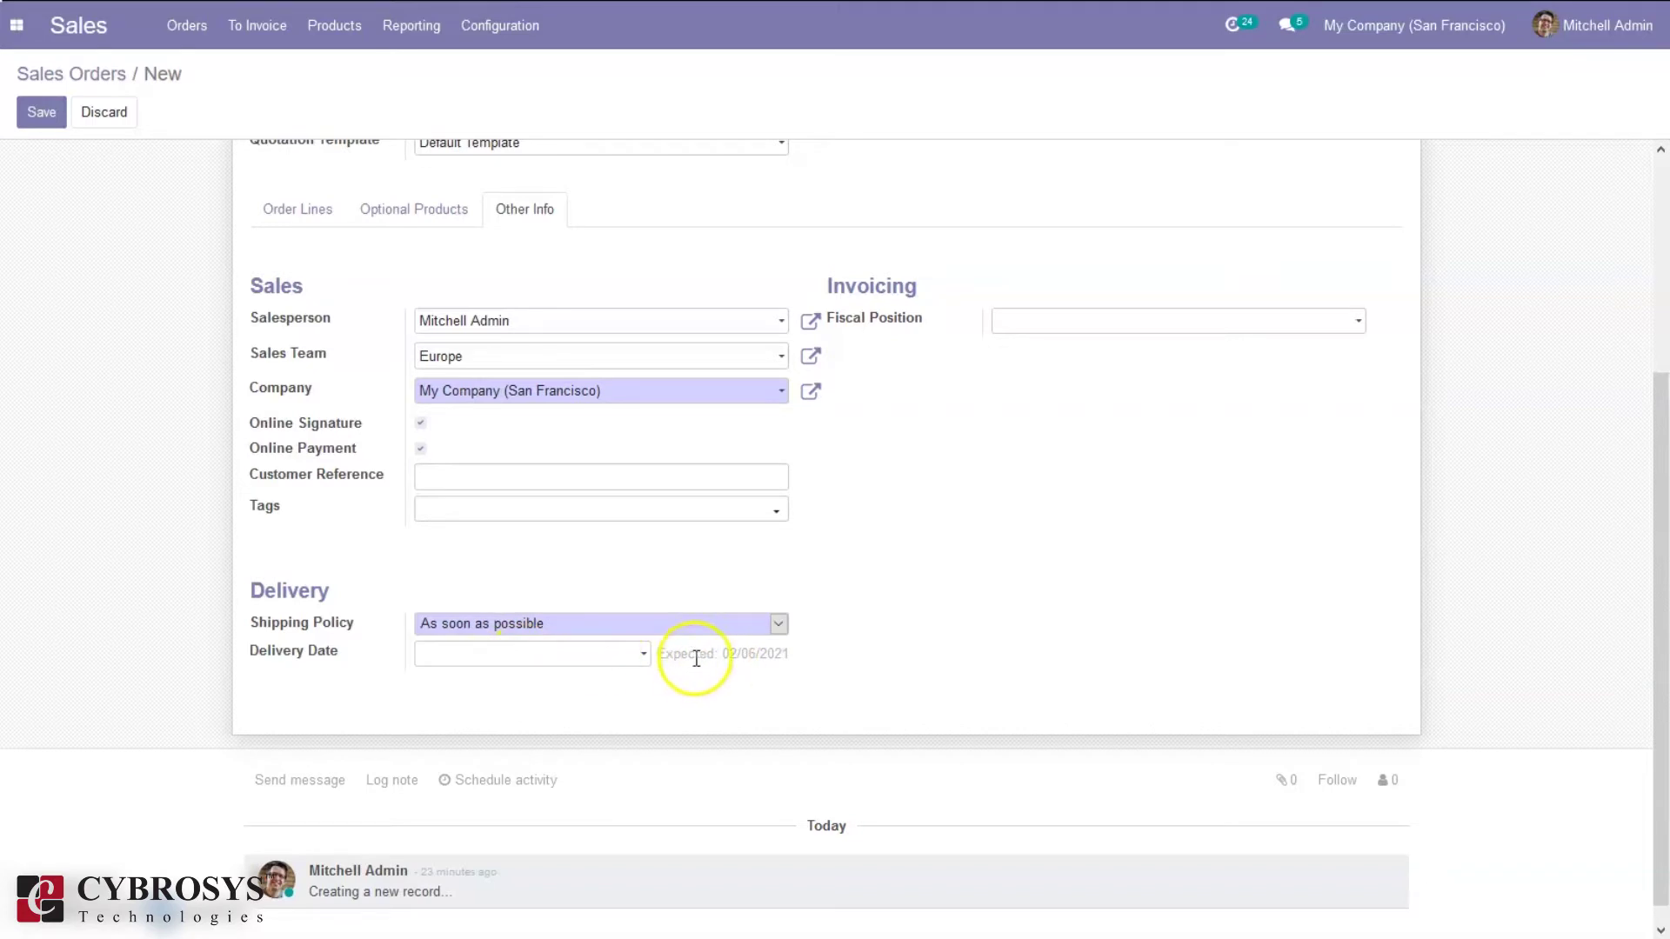
pyautogui.moveTo(739, 658)
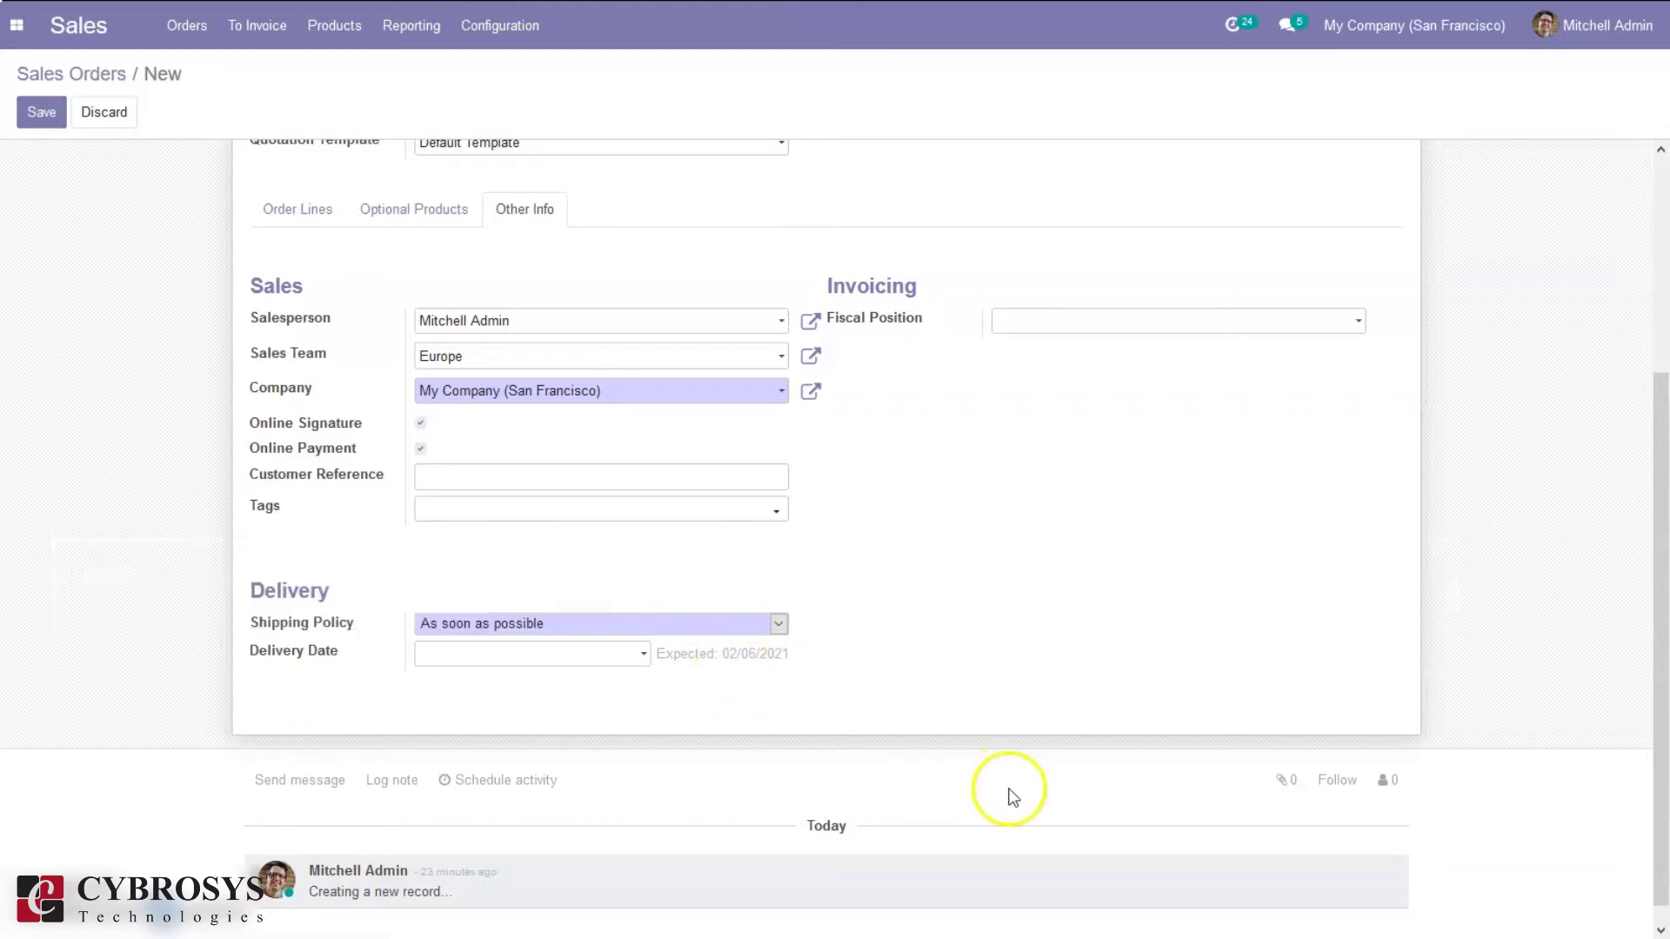
pyautogui.click(445, 659)
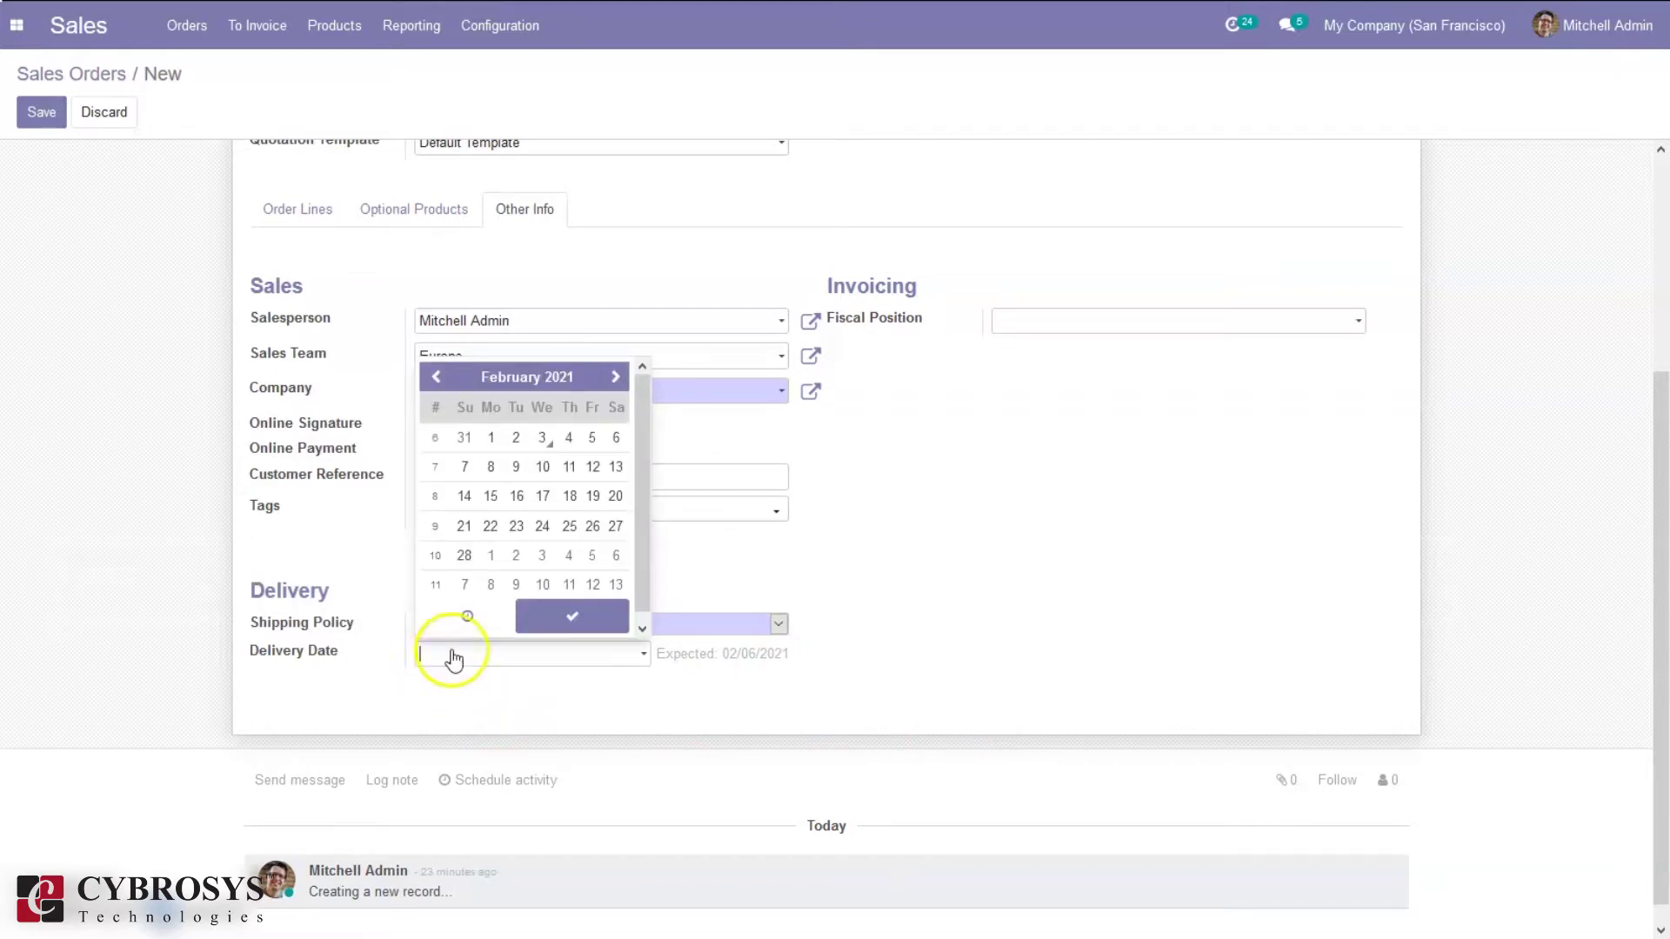
pyautogui.click(1020, 550)
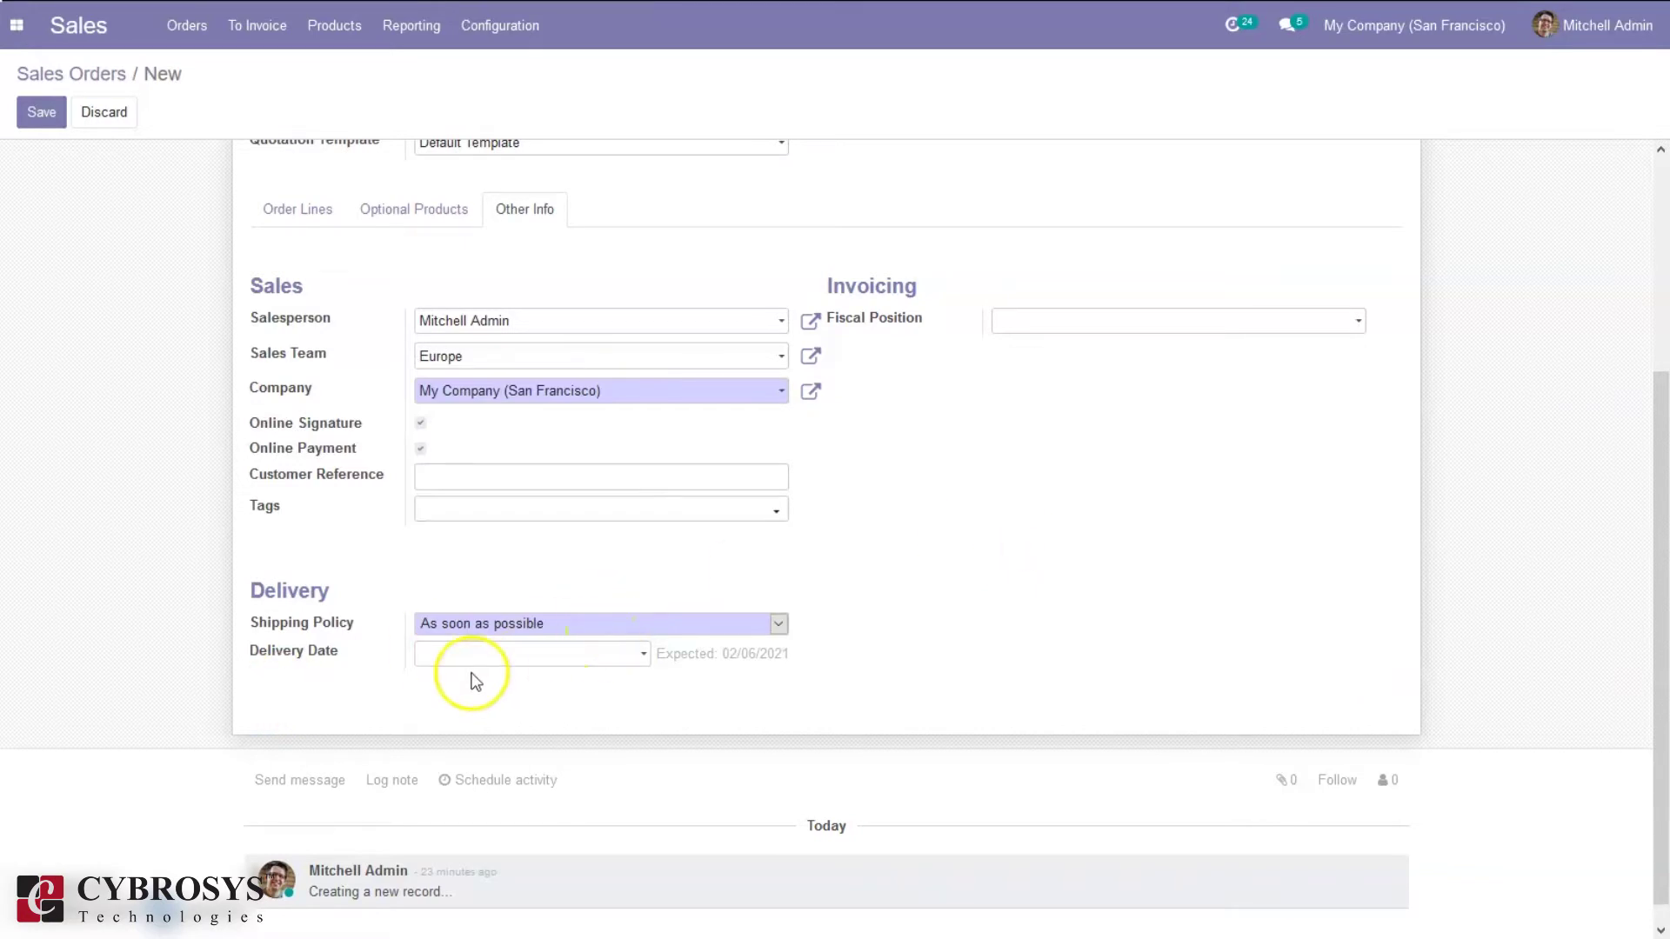
# Confirm the quotation as a sales order and open its delivery order
pyautogui.moveTo(1664, 612); pyautogui.dragTo(1665, 246)
pyautogui.click(149, 160)
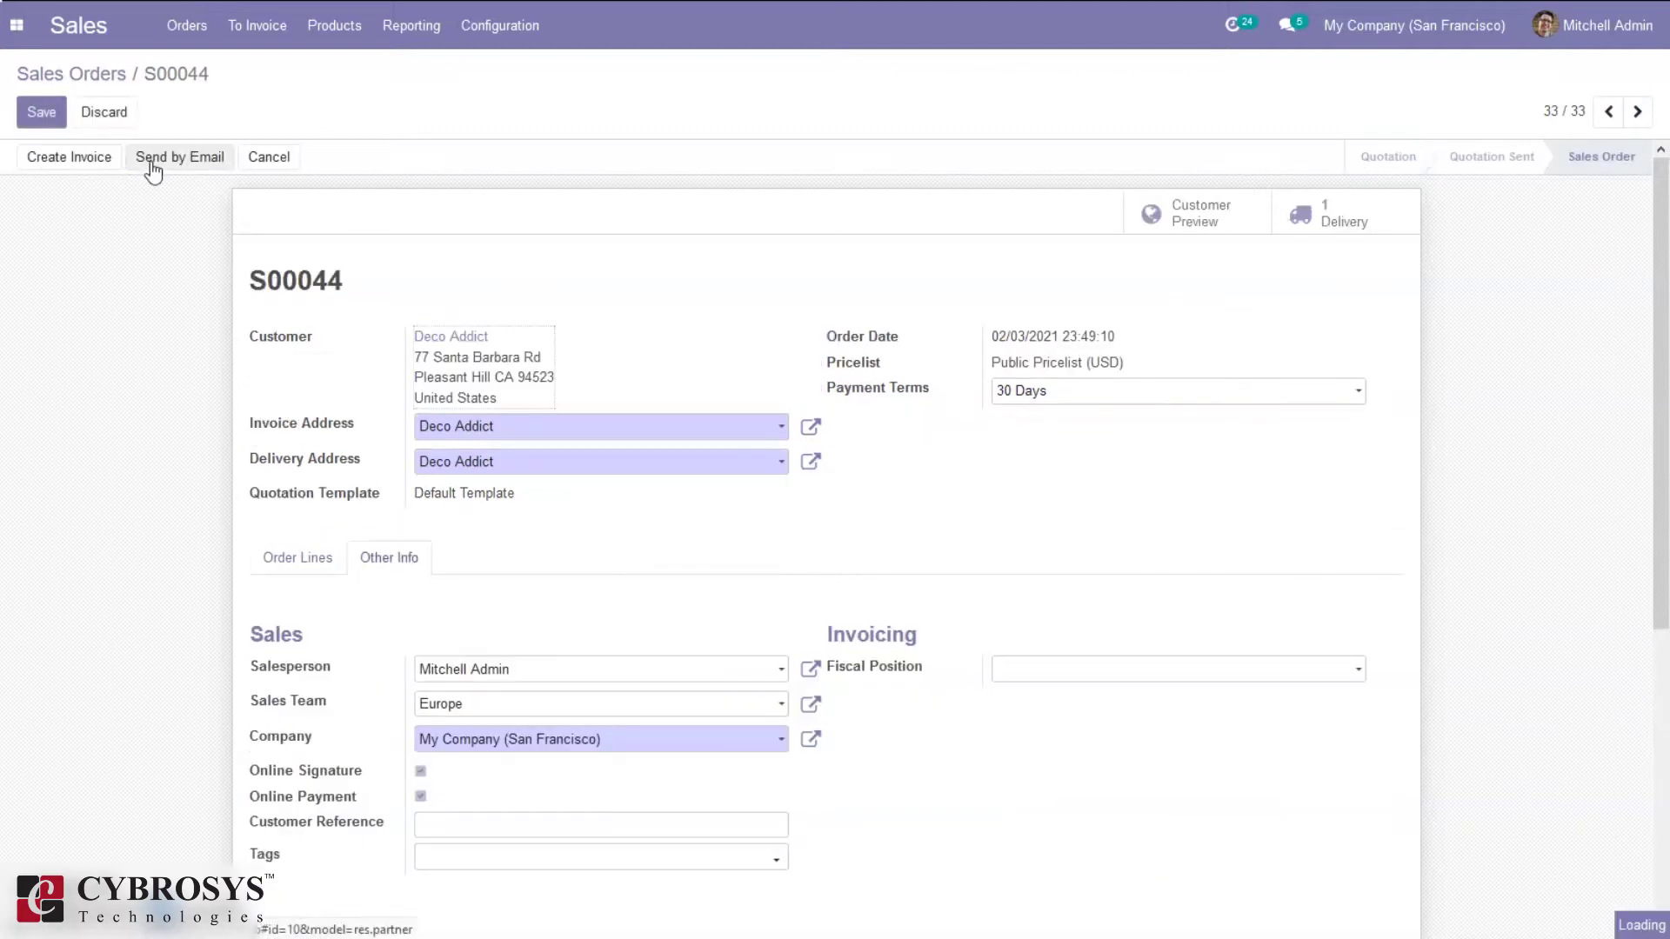
pyautogui.click(1347, 225)
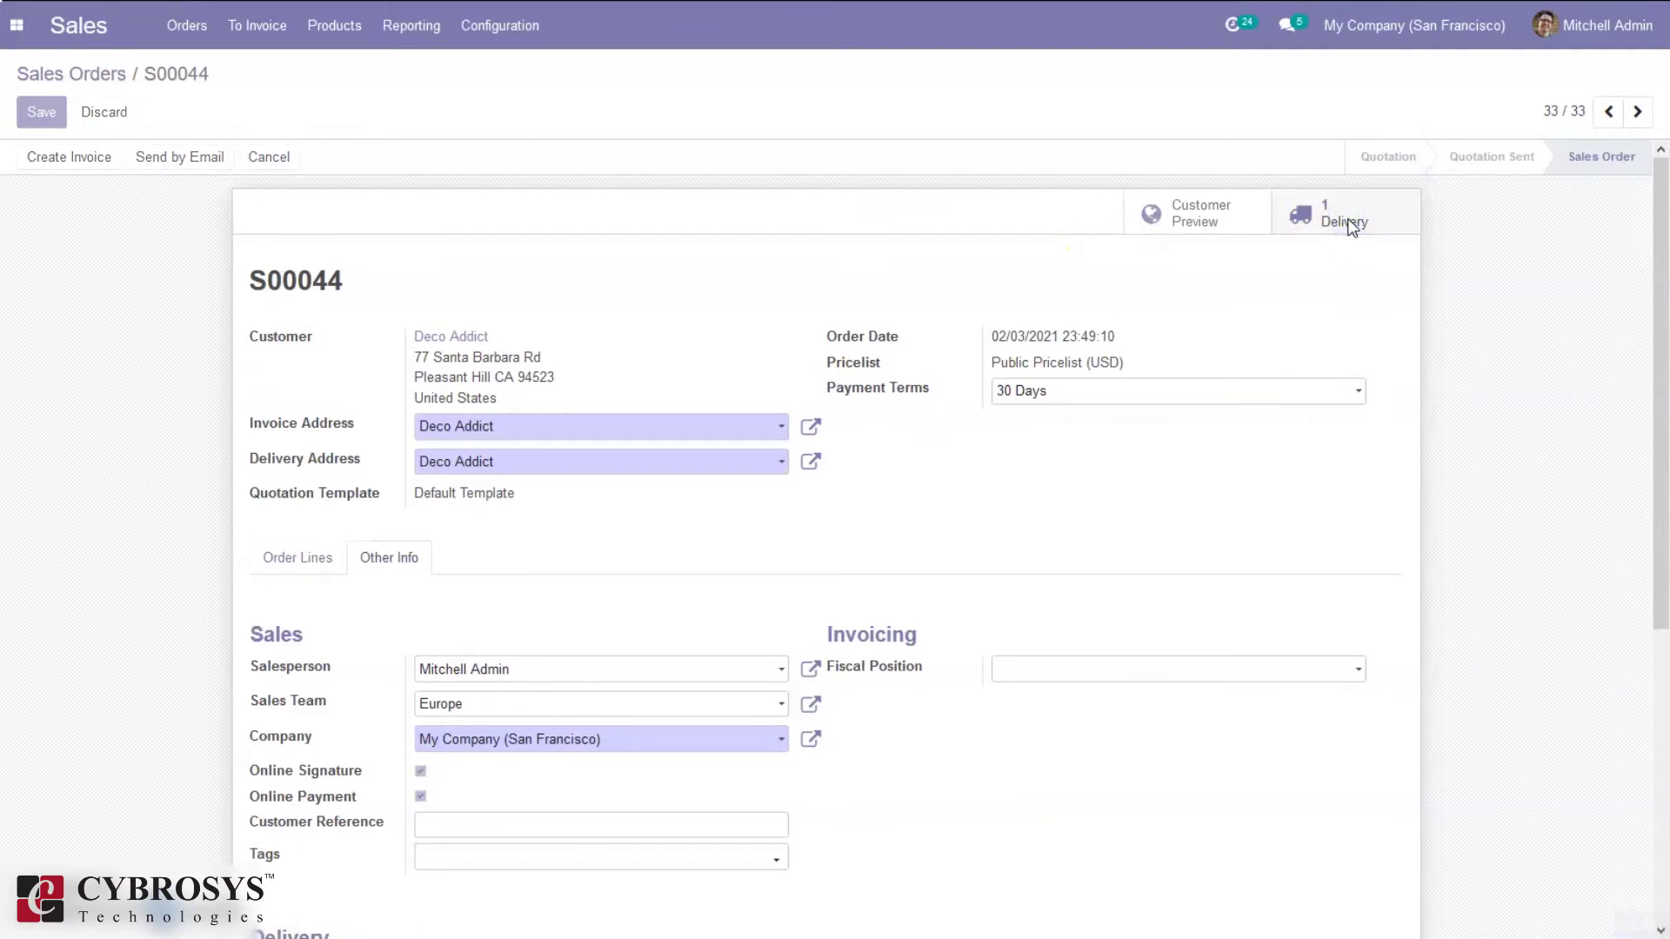
pyautogui.click(1350, 224)
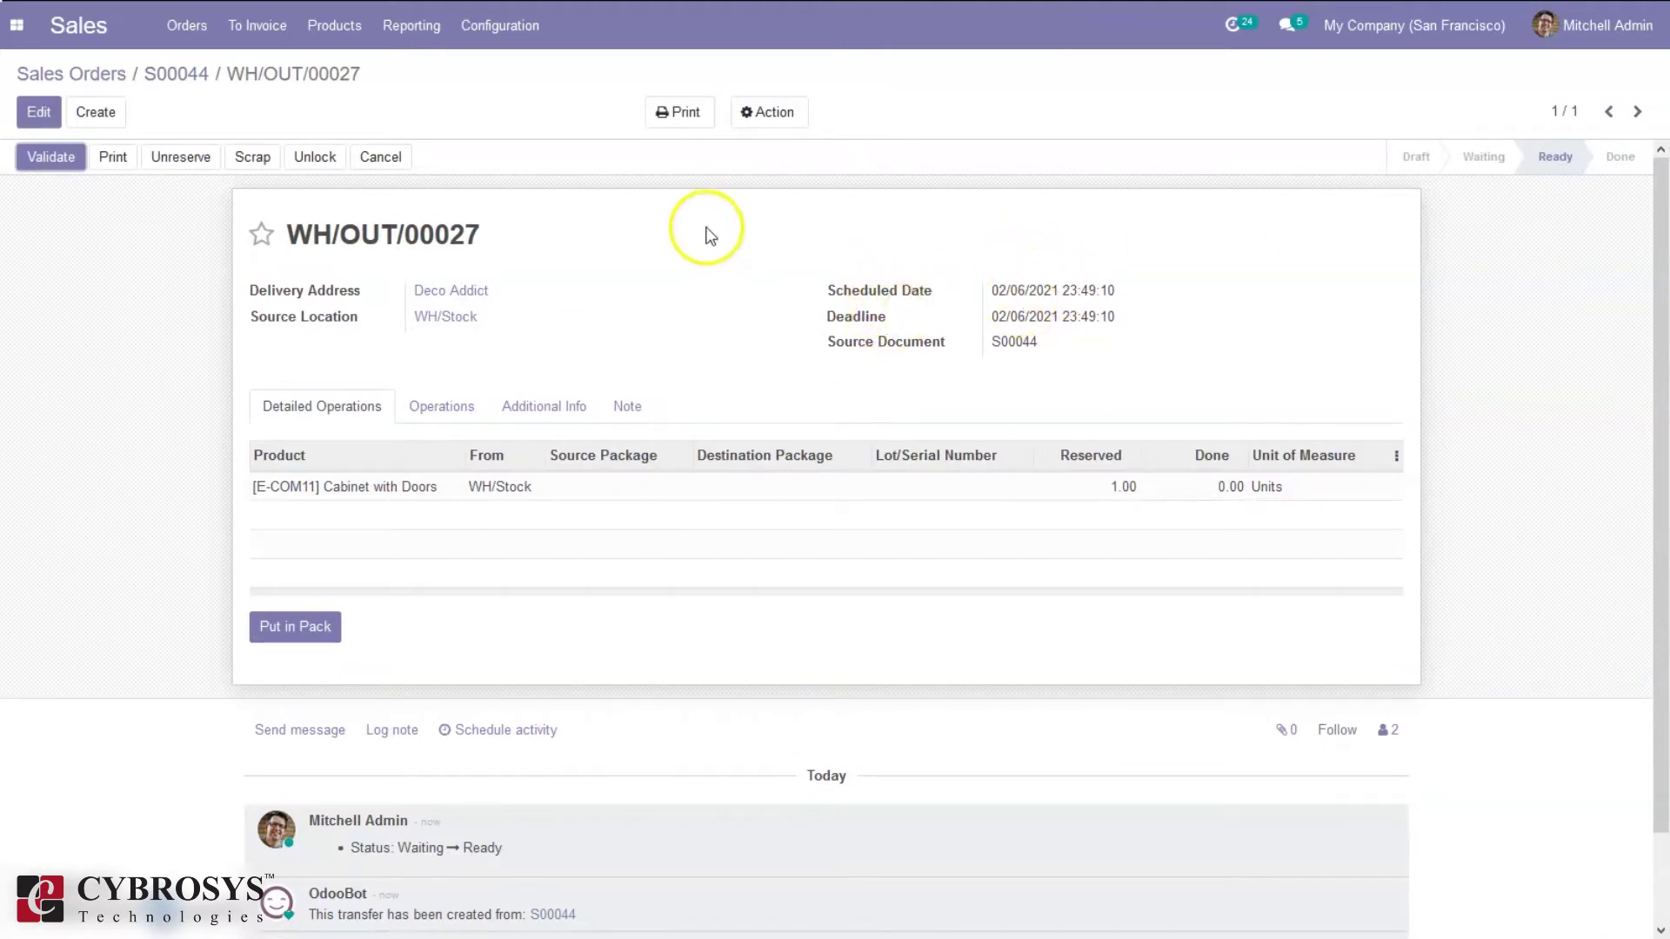
# Validate the delivery order with an immediate transfer of all quantities and confirm the SMS text message
pyautogui.click(50, 157)
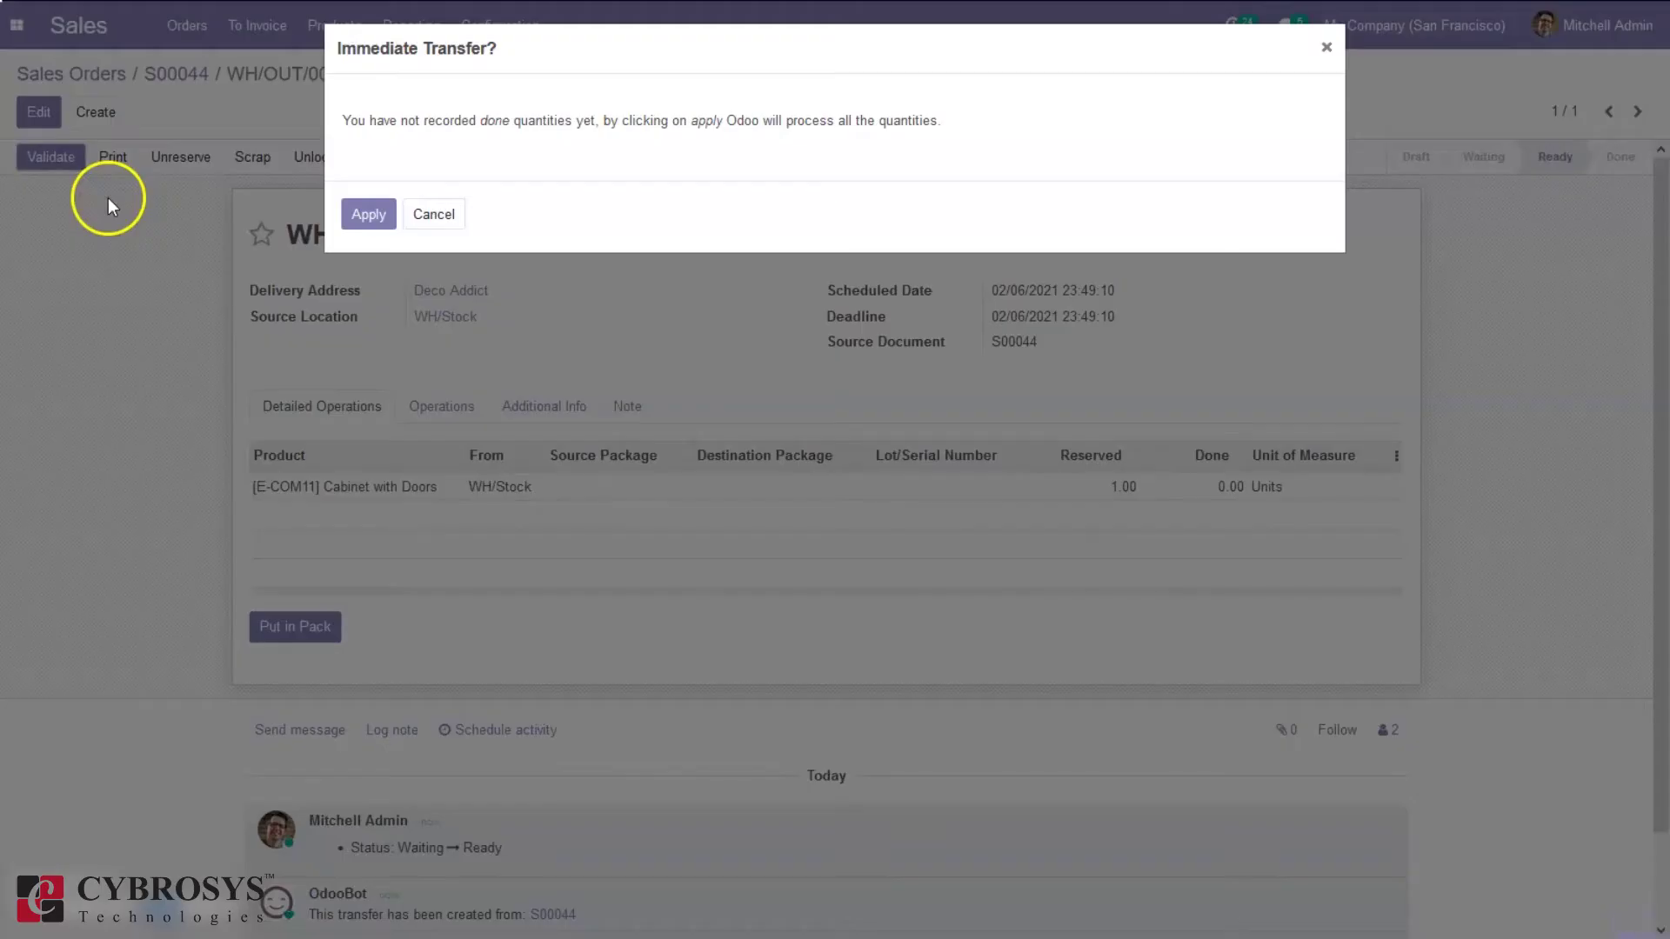
pyautogui.click(349, 213)
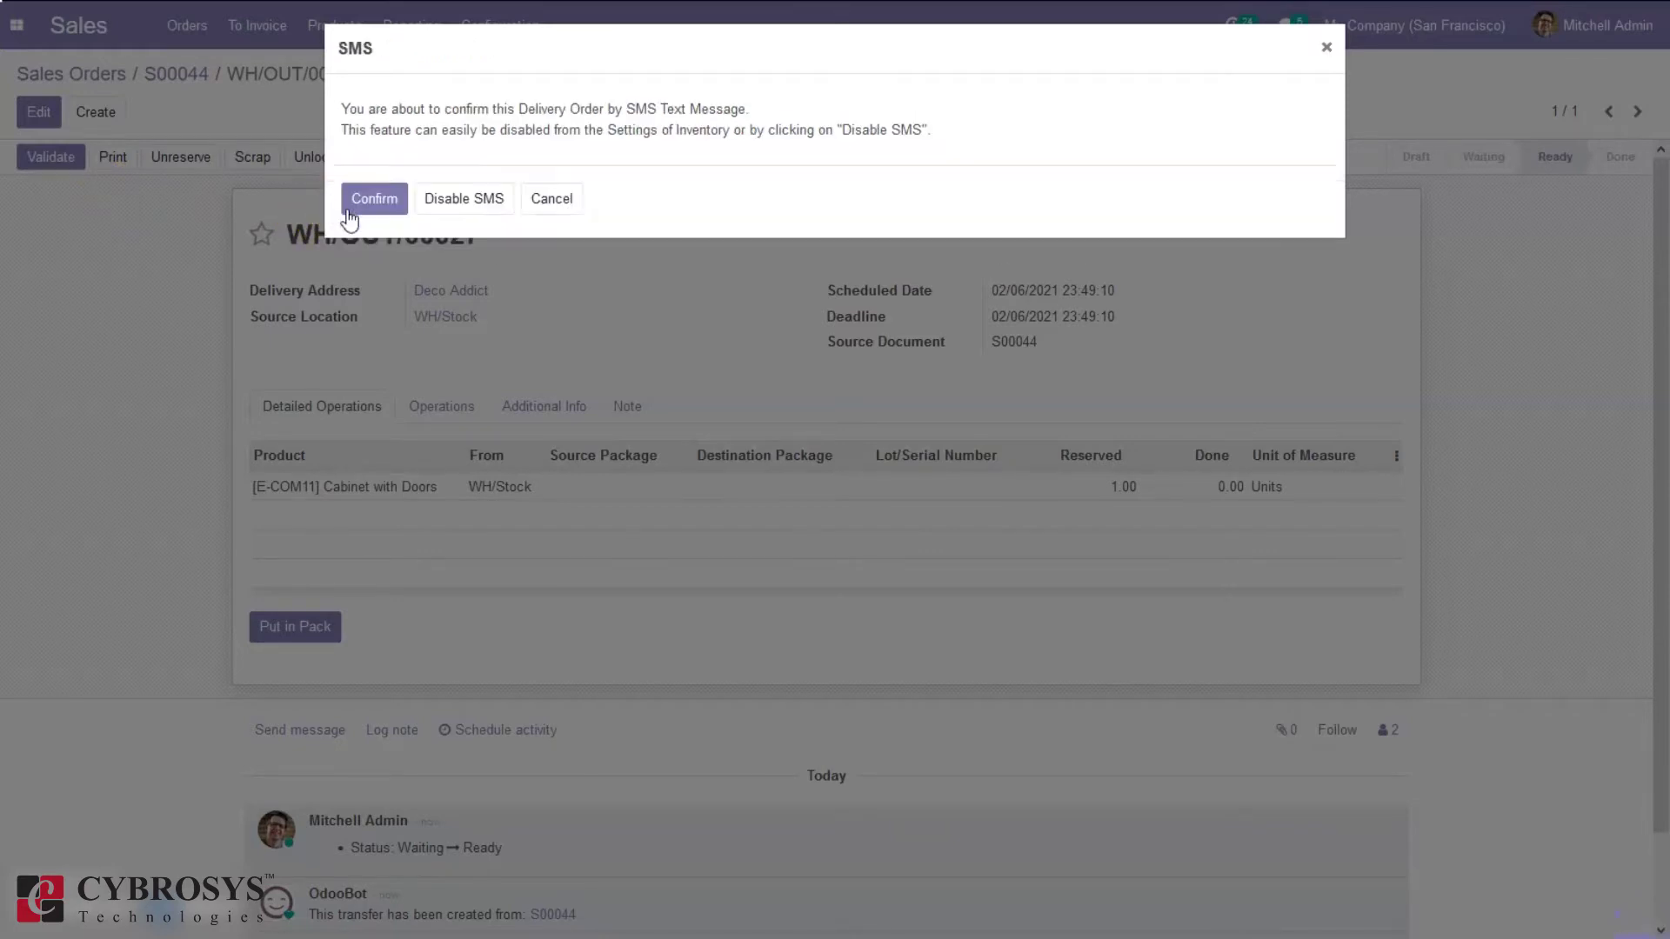
pyautogui.click(350, 206)
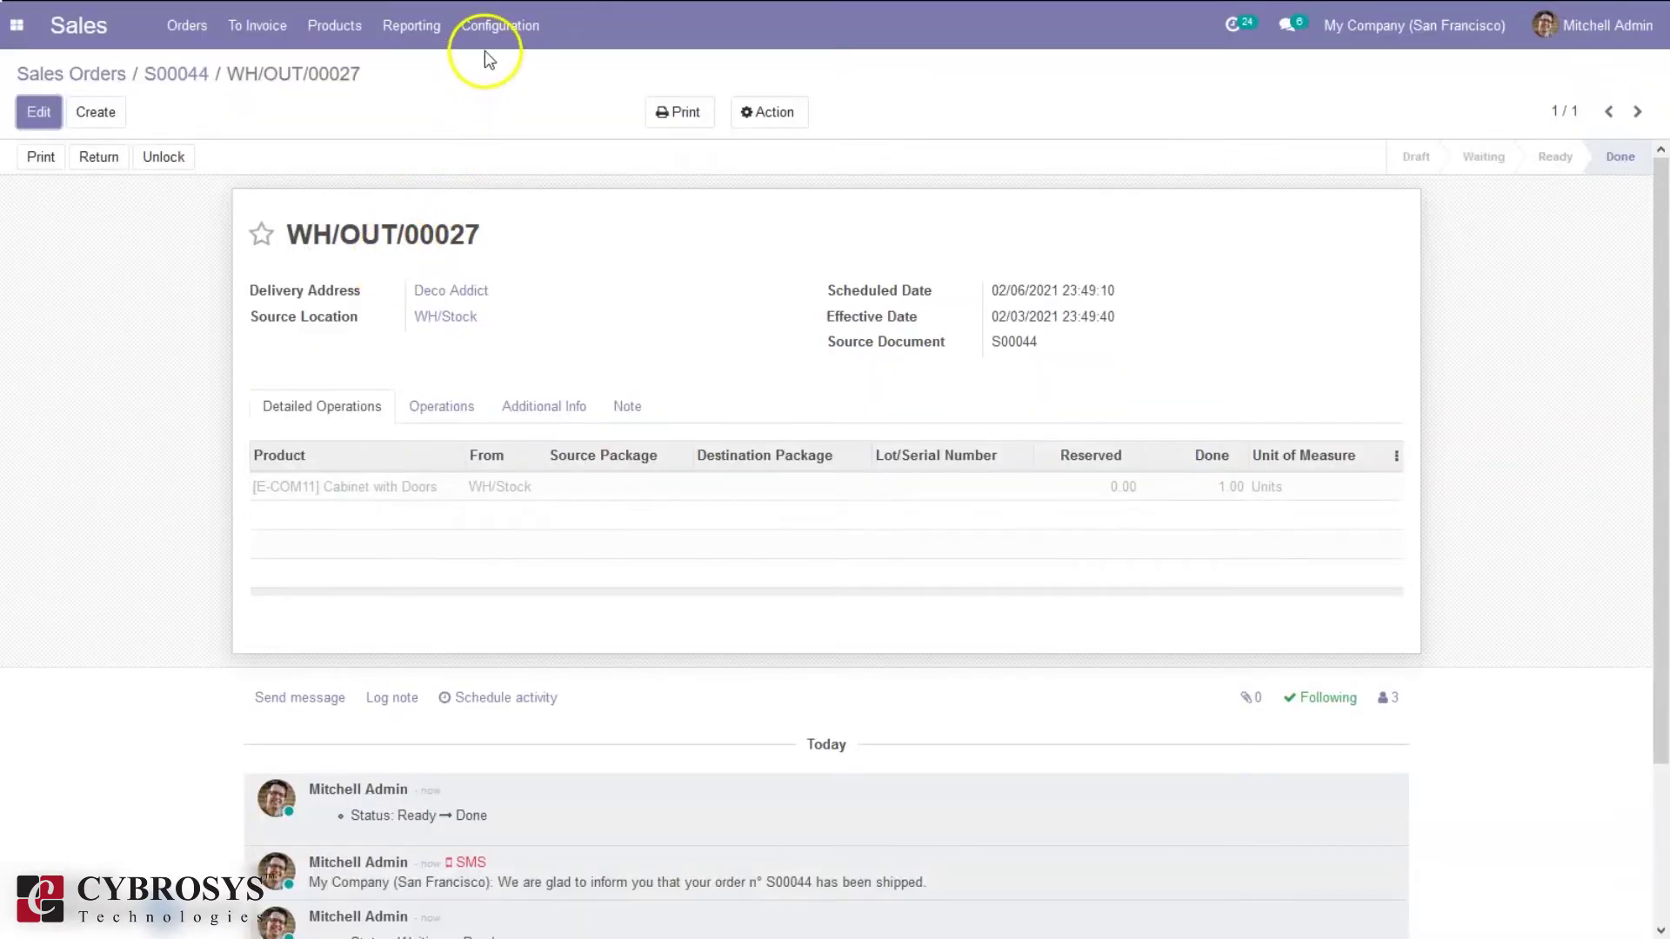
# Search the settings for "secu" and enable Security Lead Time for Sales
pyautogui.click(487, 26)
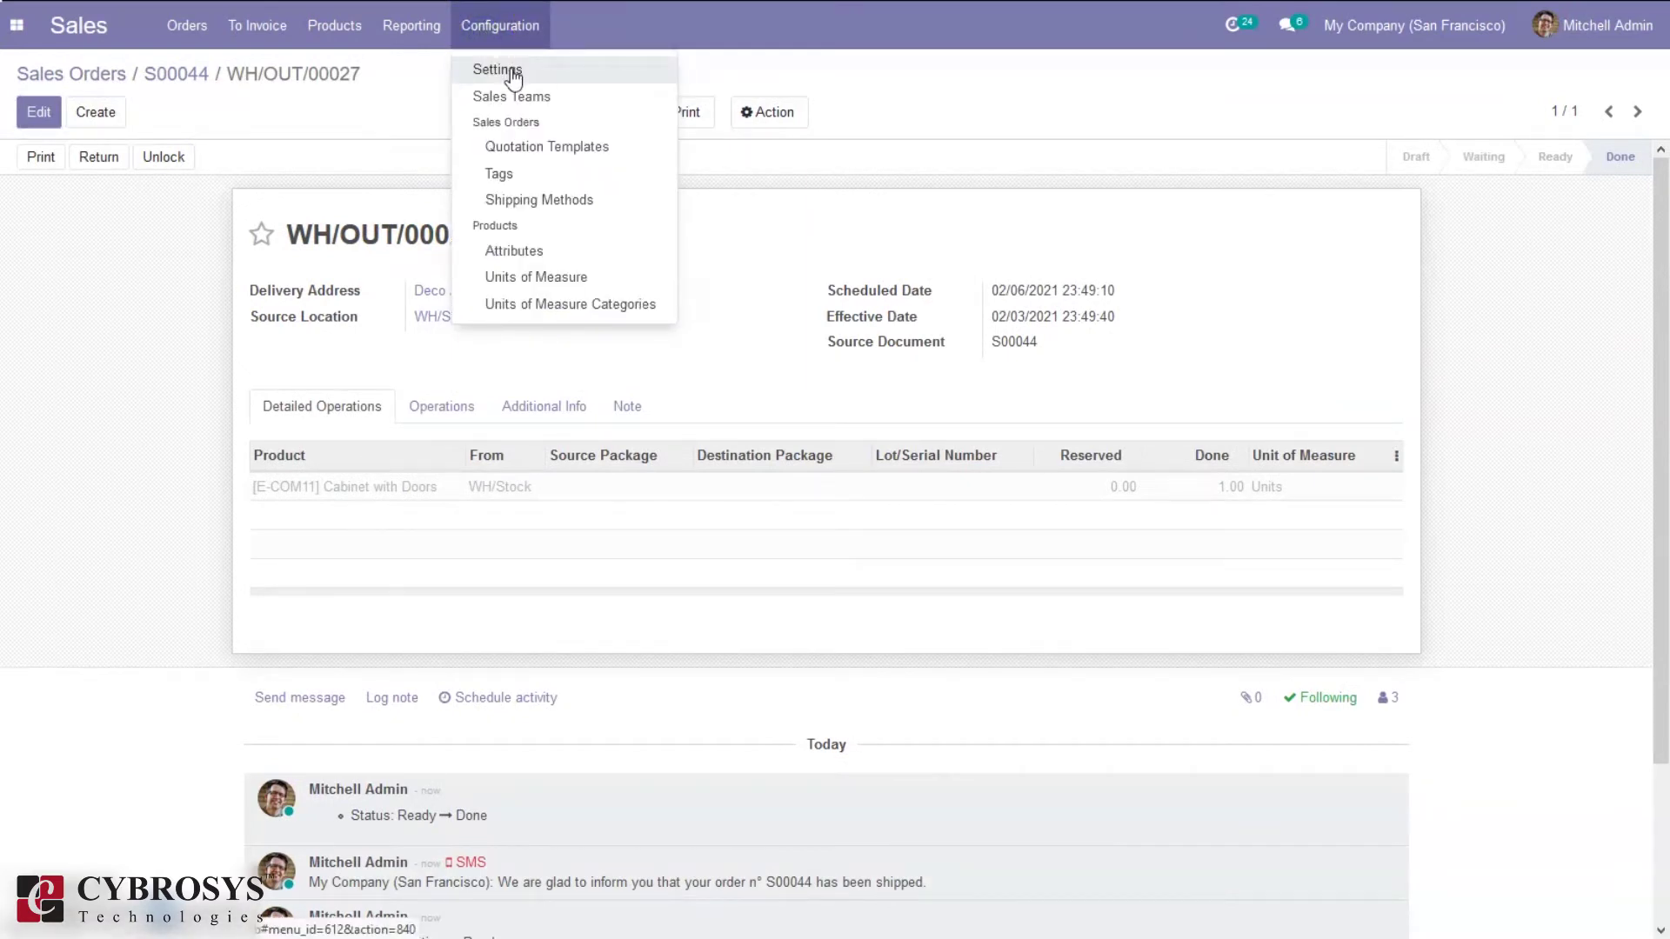
pyautogui.click(512, 74)
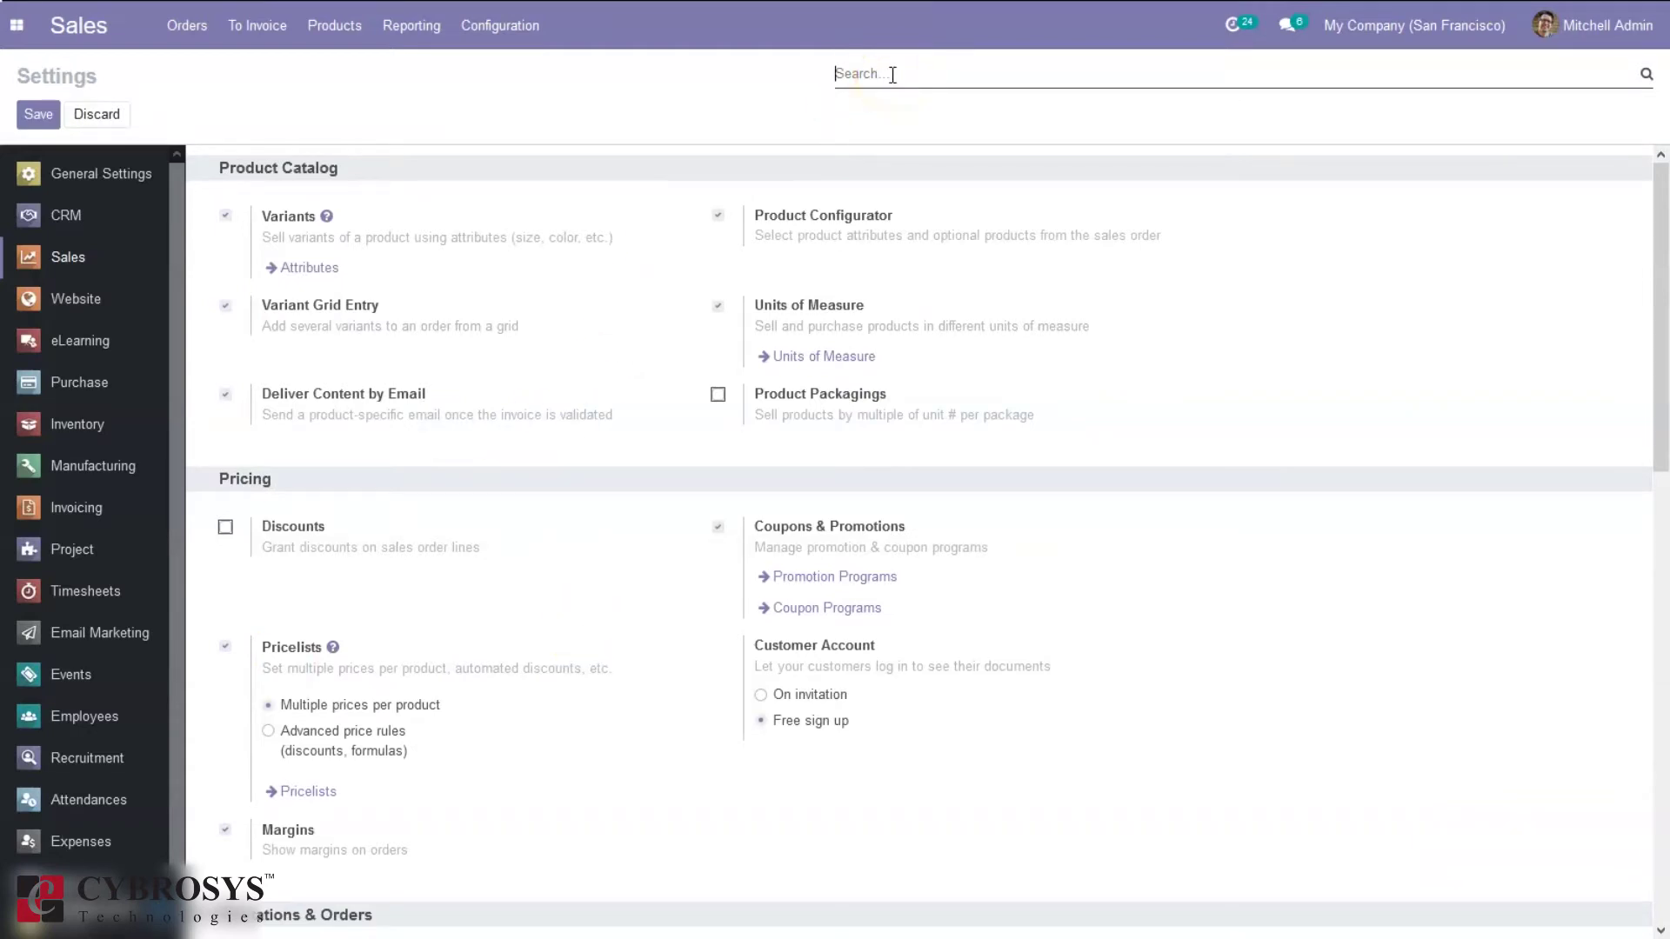
pyautogui.write('ecu')
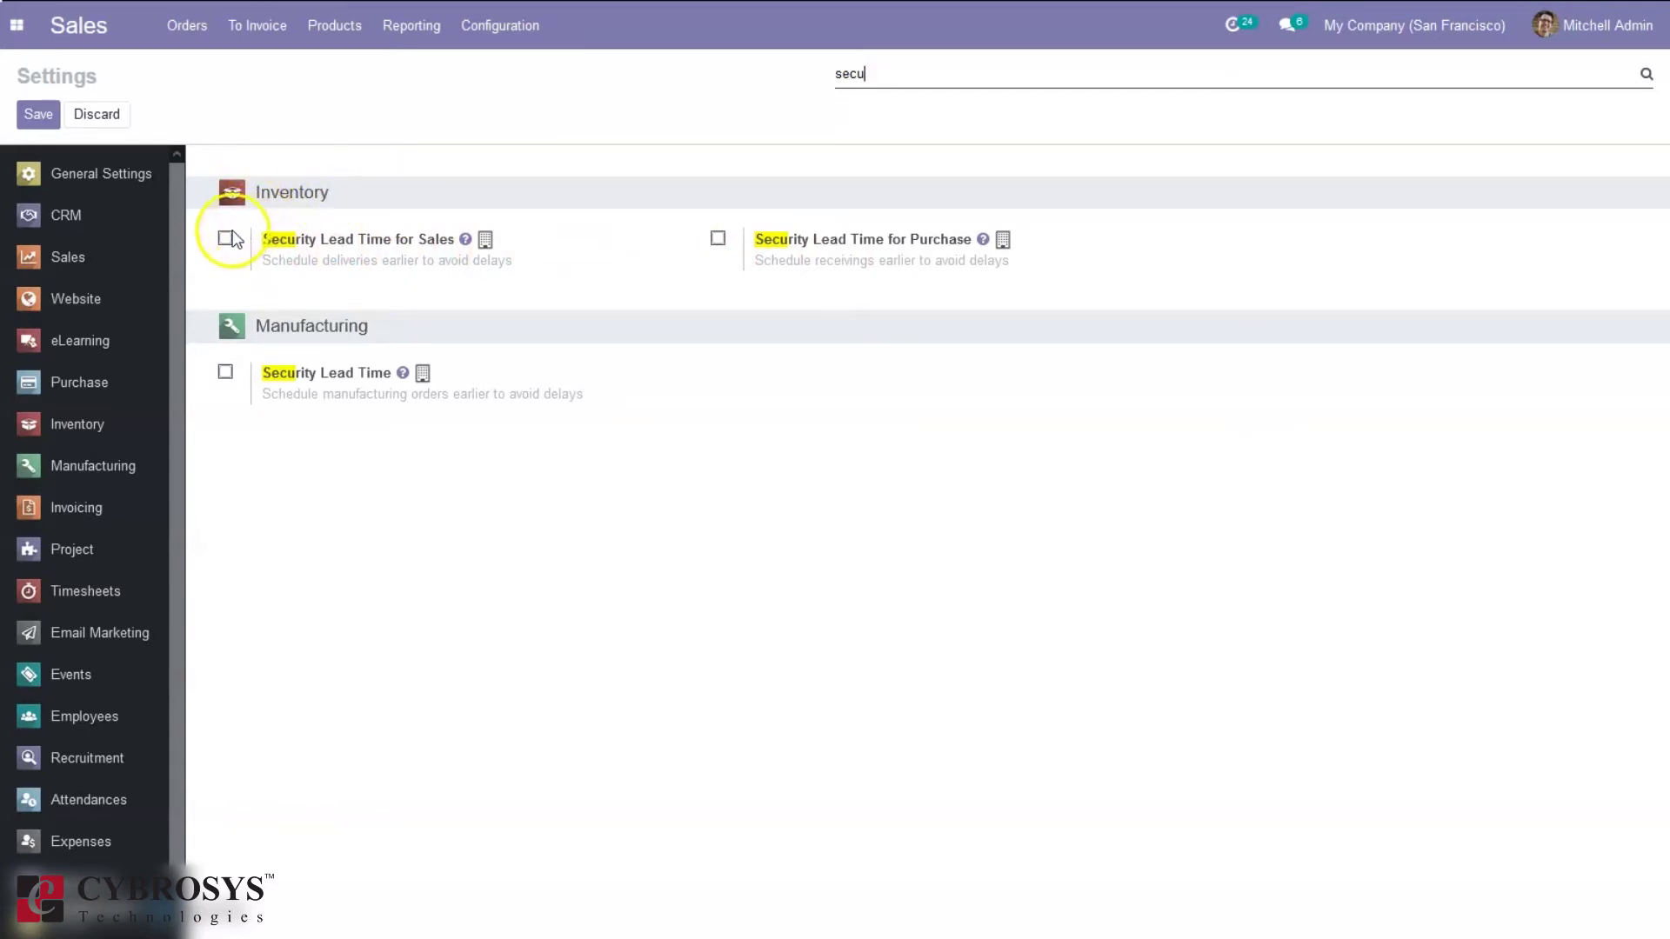
pyautogui.moveTo(226, 243)
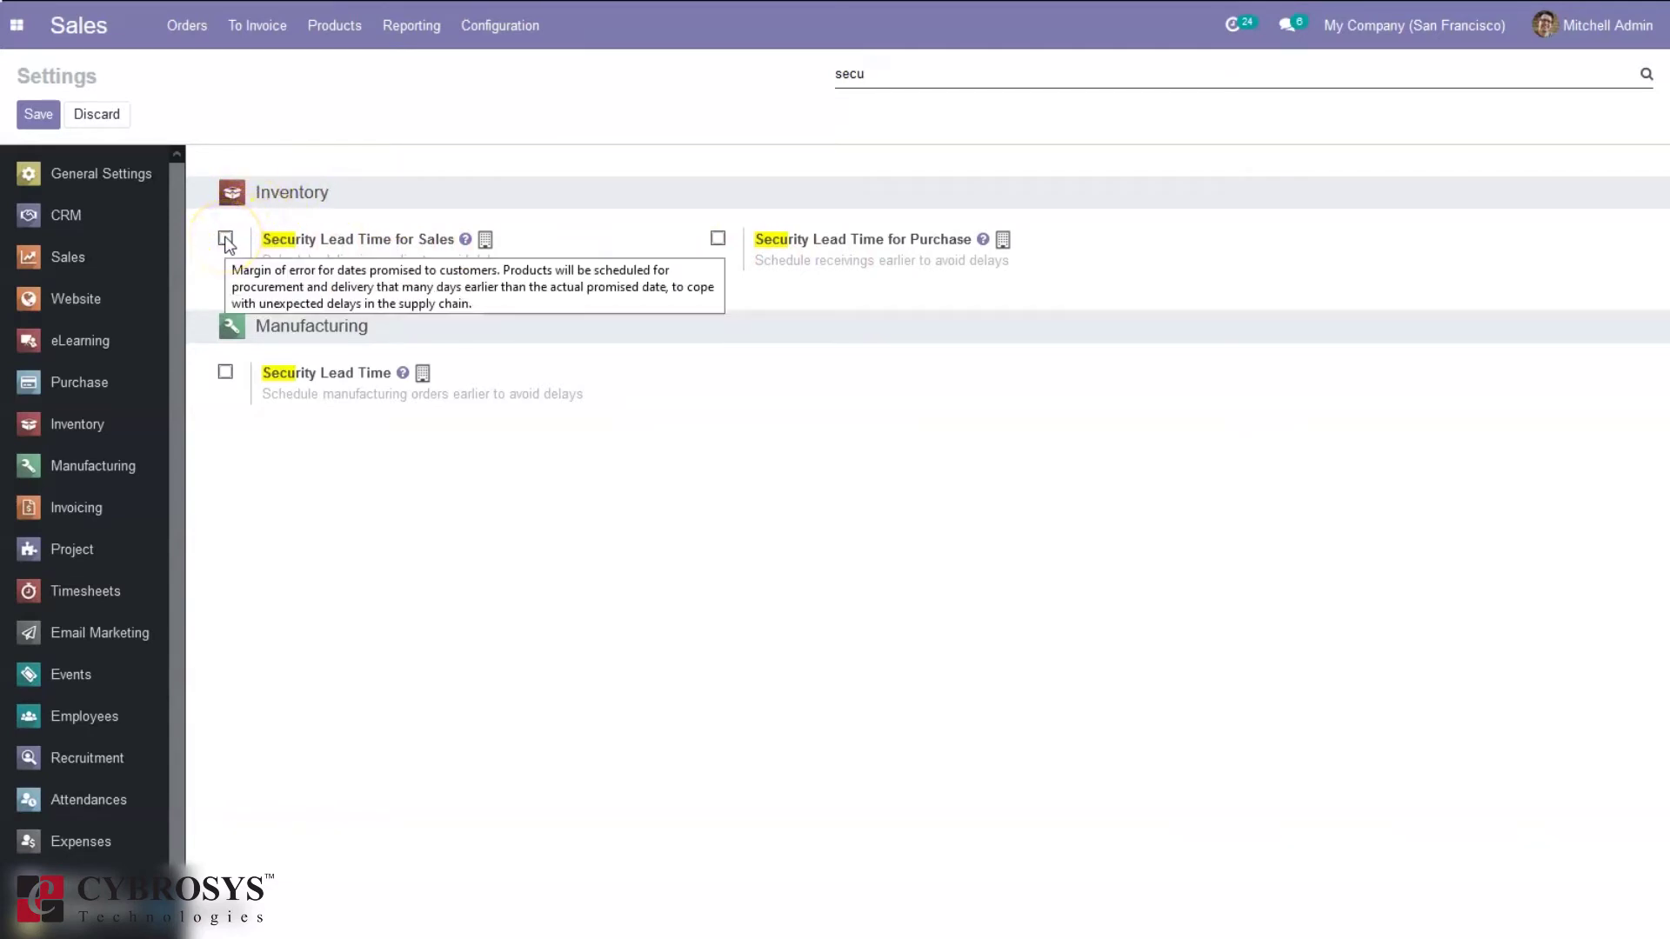
pyautogui.click(227, 240)
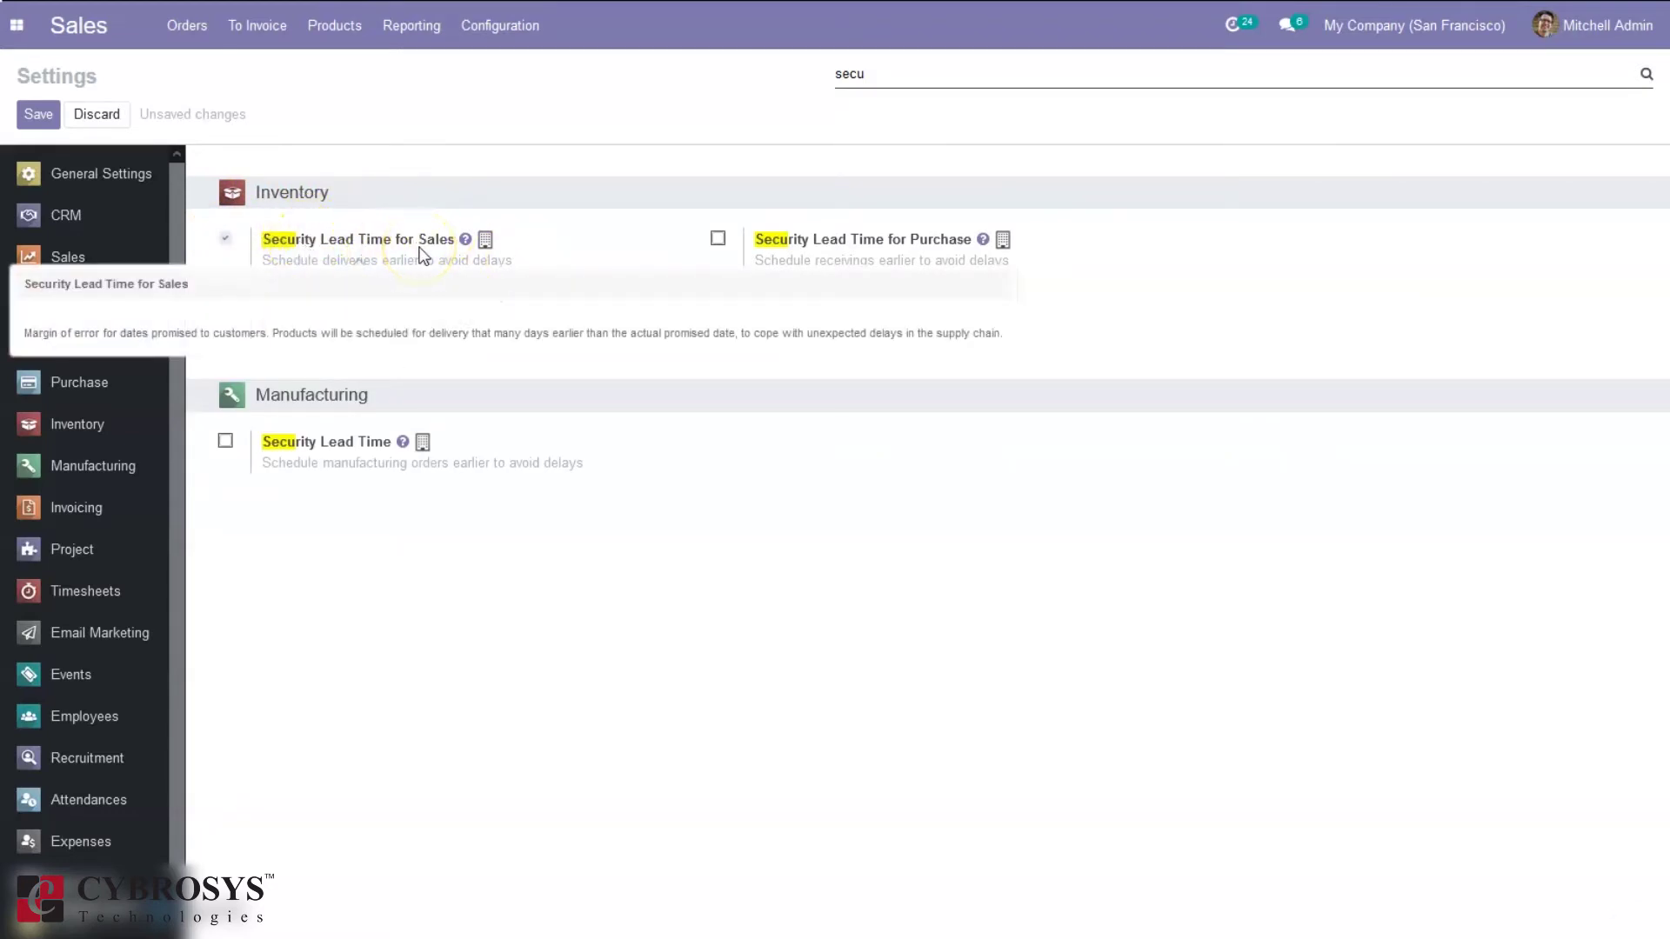
# Set the security lead time for sales to move delivery dates forward by 2 days and save the settings
pyautogui.moveTo(293, 324)
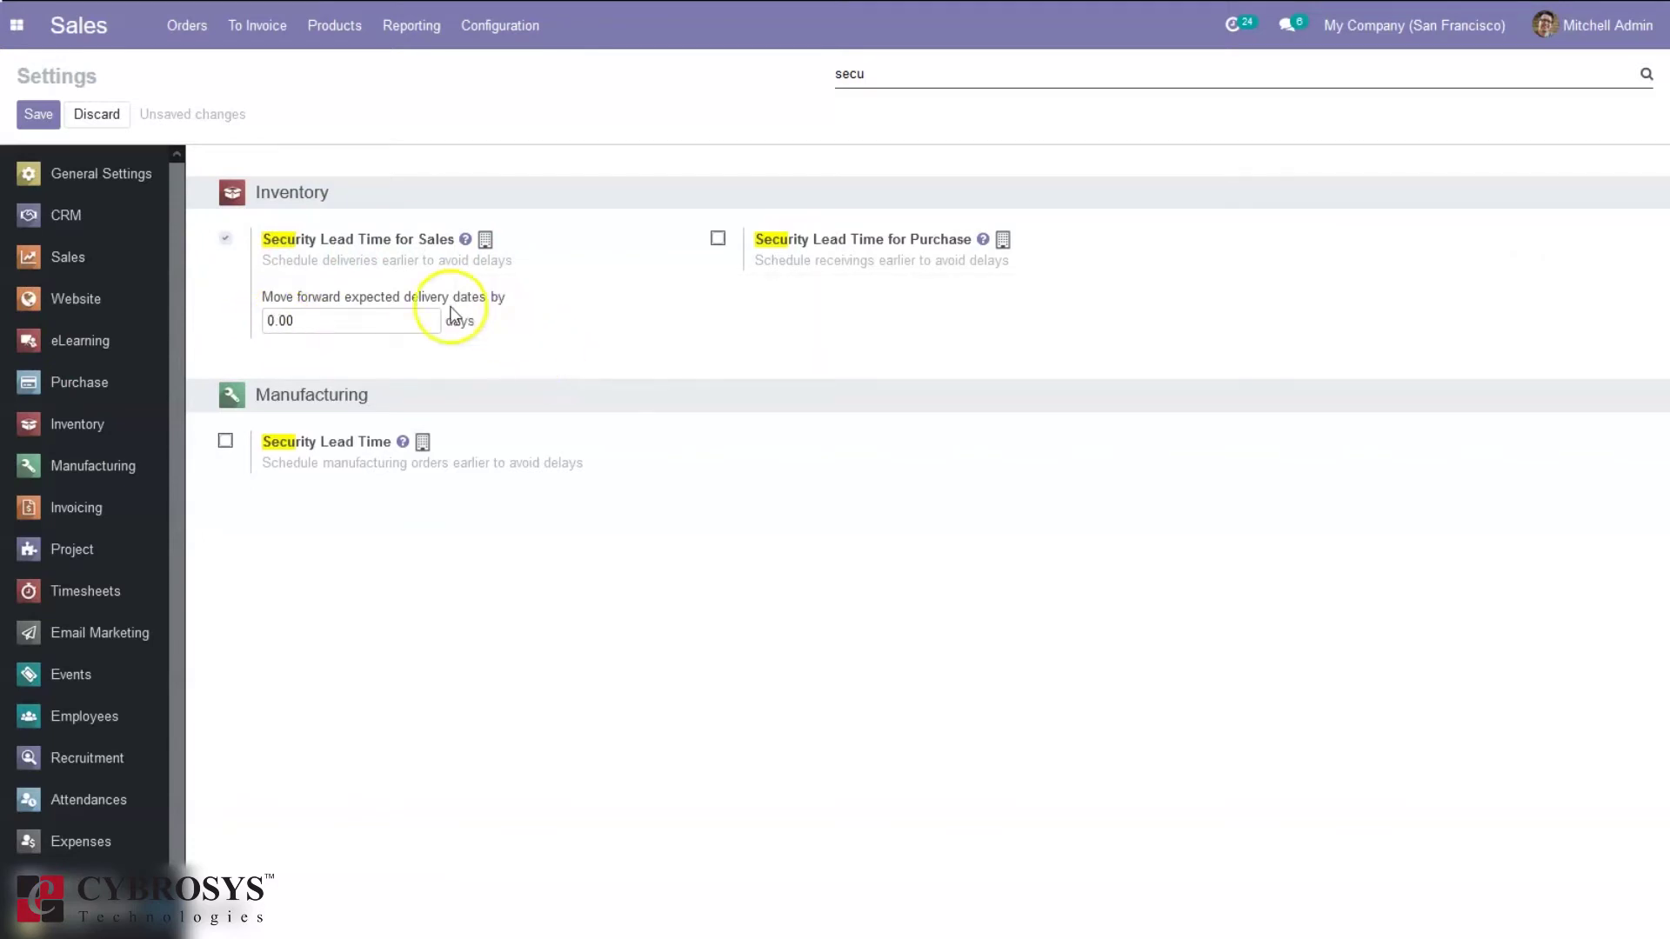
pyautogui.click(276, 323)
pyautogui.press('BackSpace')
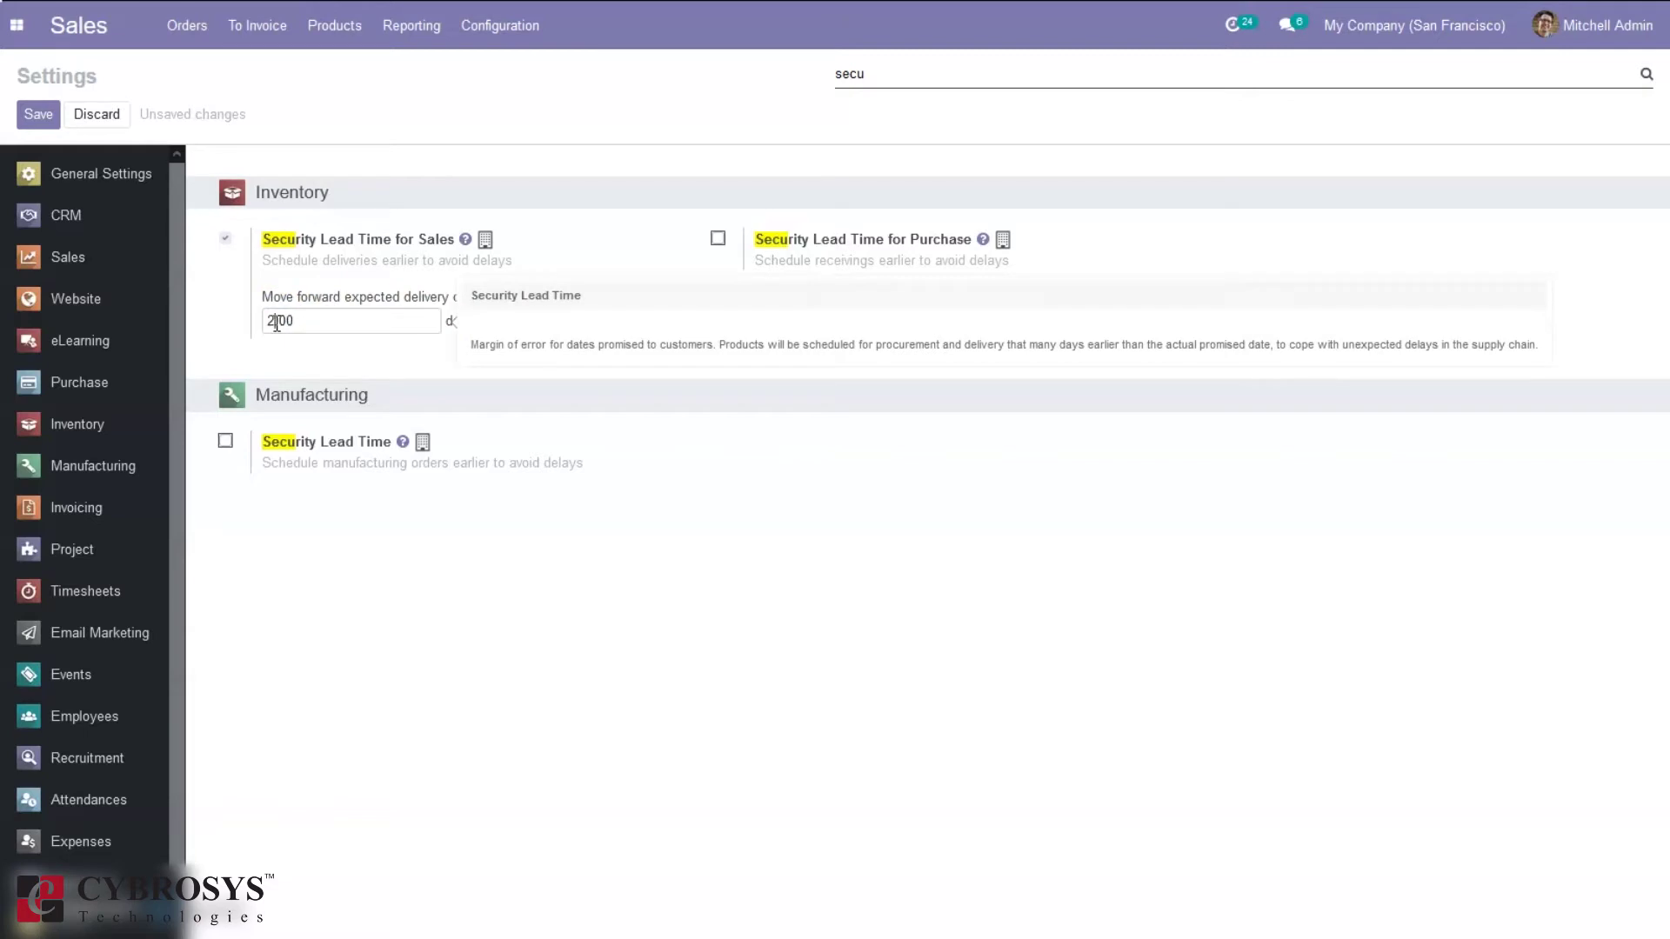
pyautogui.write('2')
pyautogui.click(45, 117)
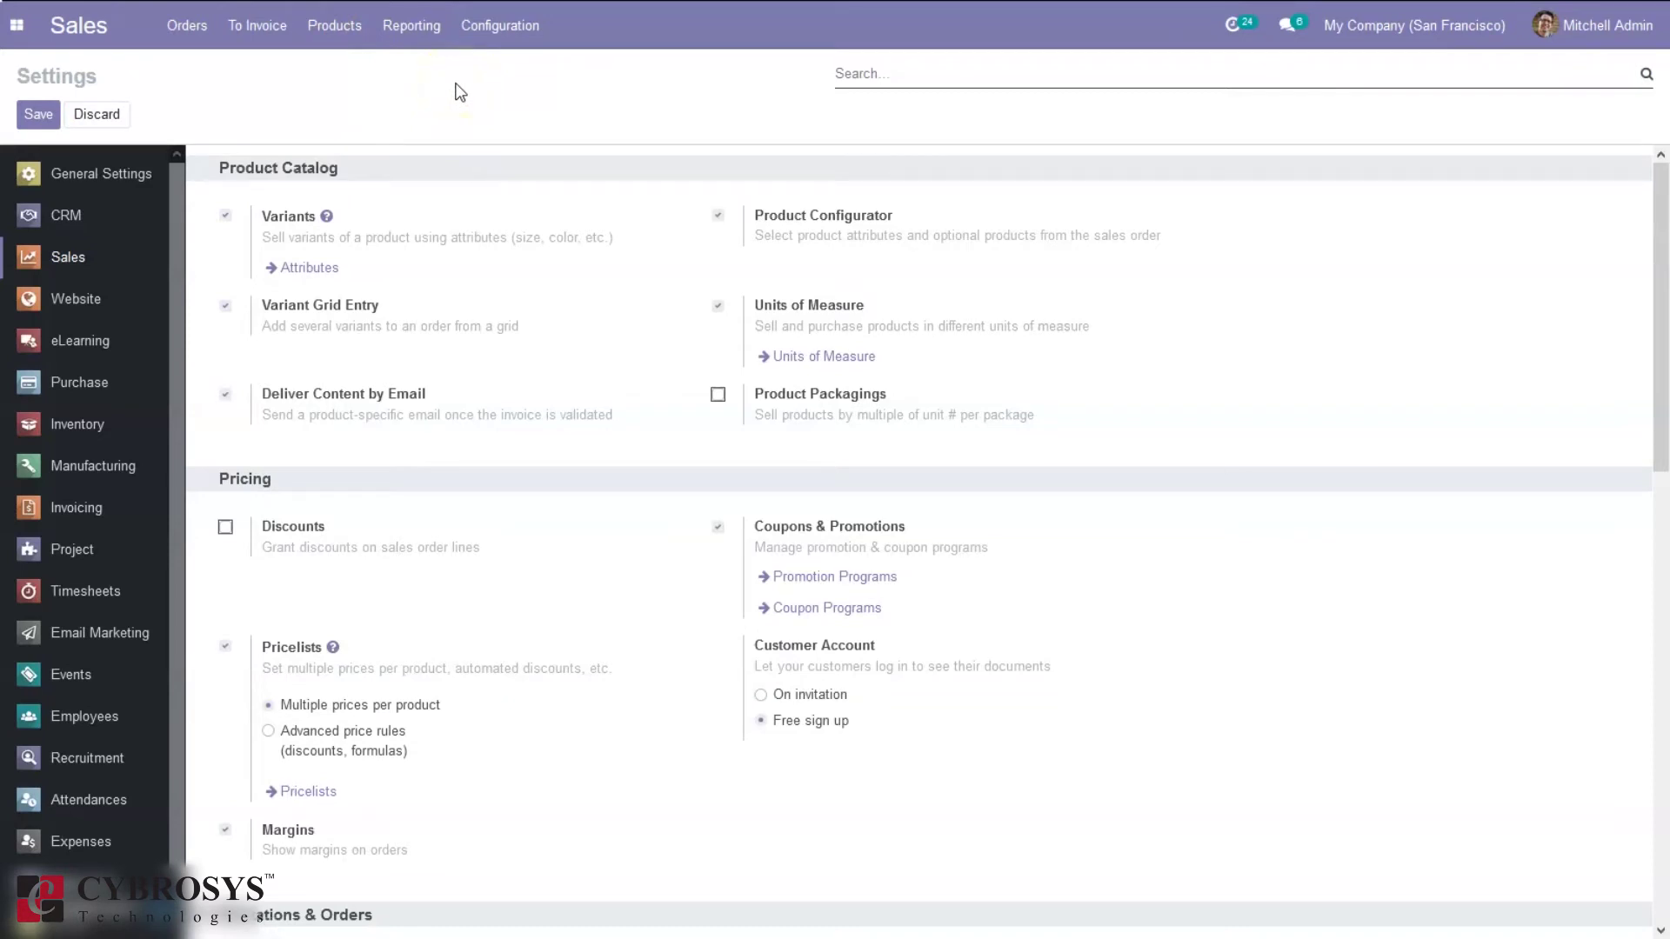
# Create a new quotation for the customer Deco Addict and add the product [E-COM11] Cabinet with Doors
pyautogui.click(206, 25)
pyautogui.click(204, 96)
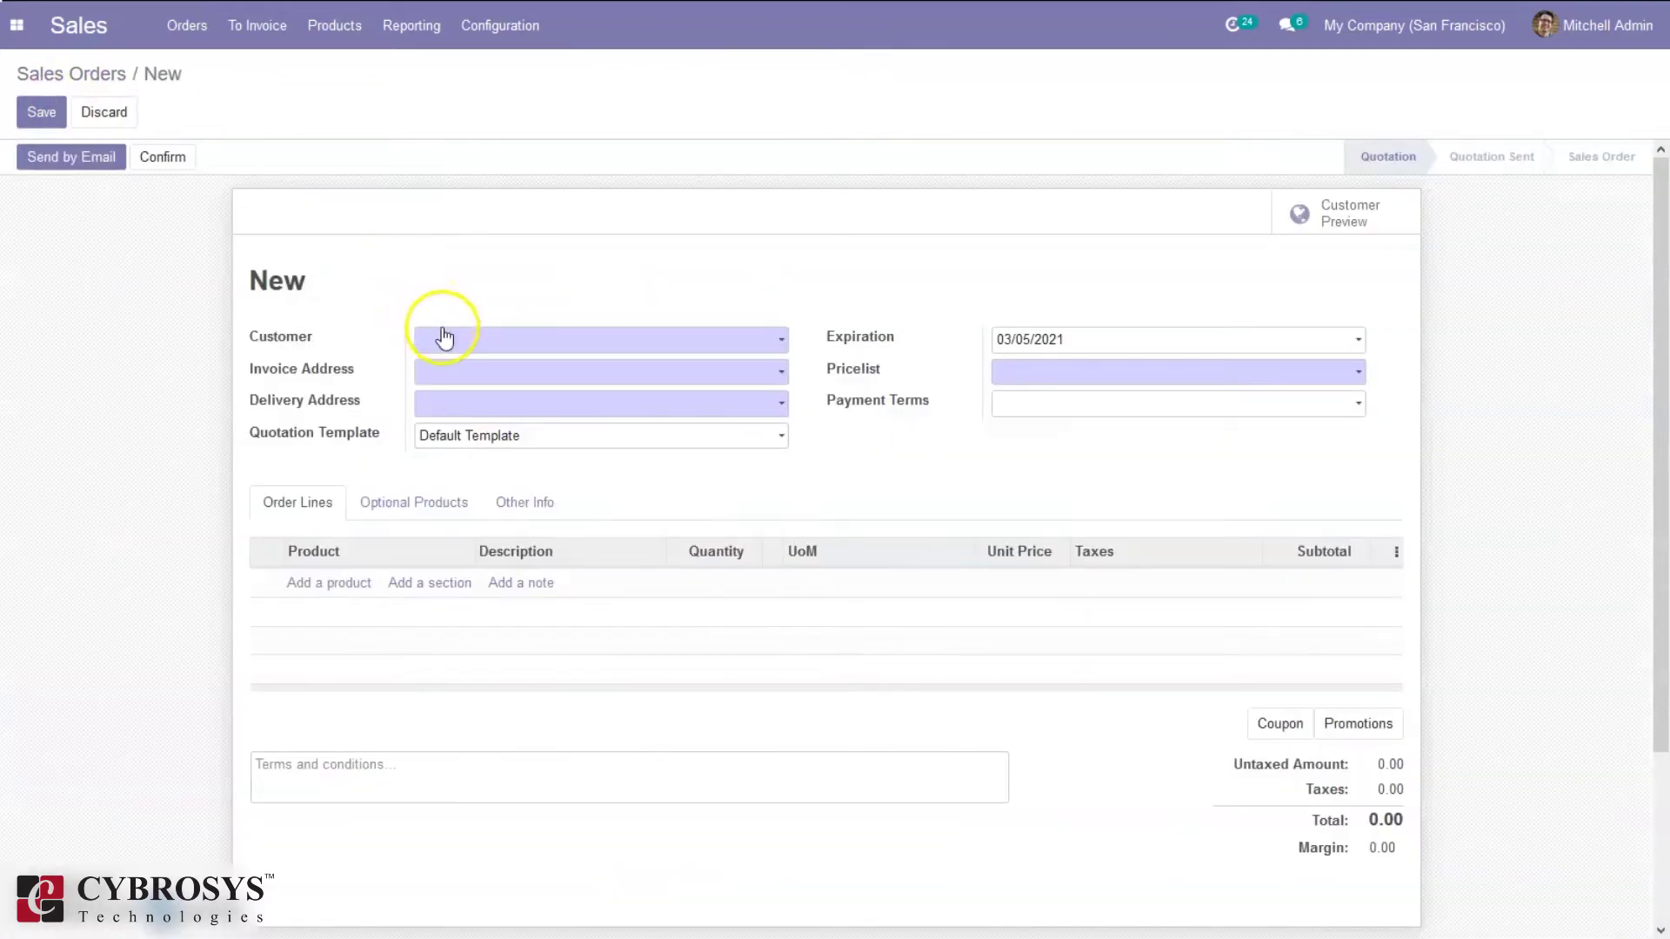
pyautogui.click(443, 338)
pyautogui.click(468, 369)
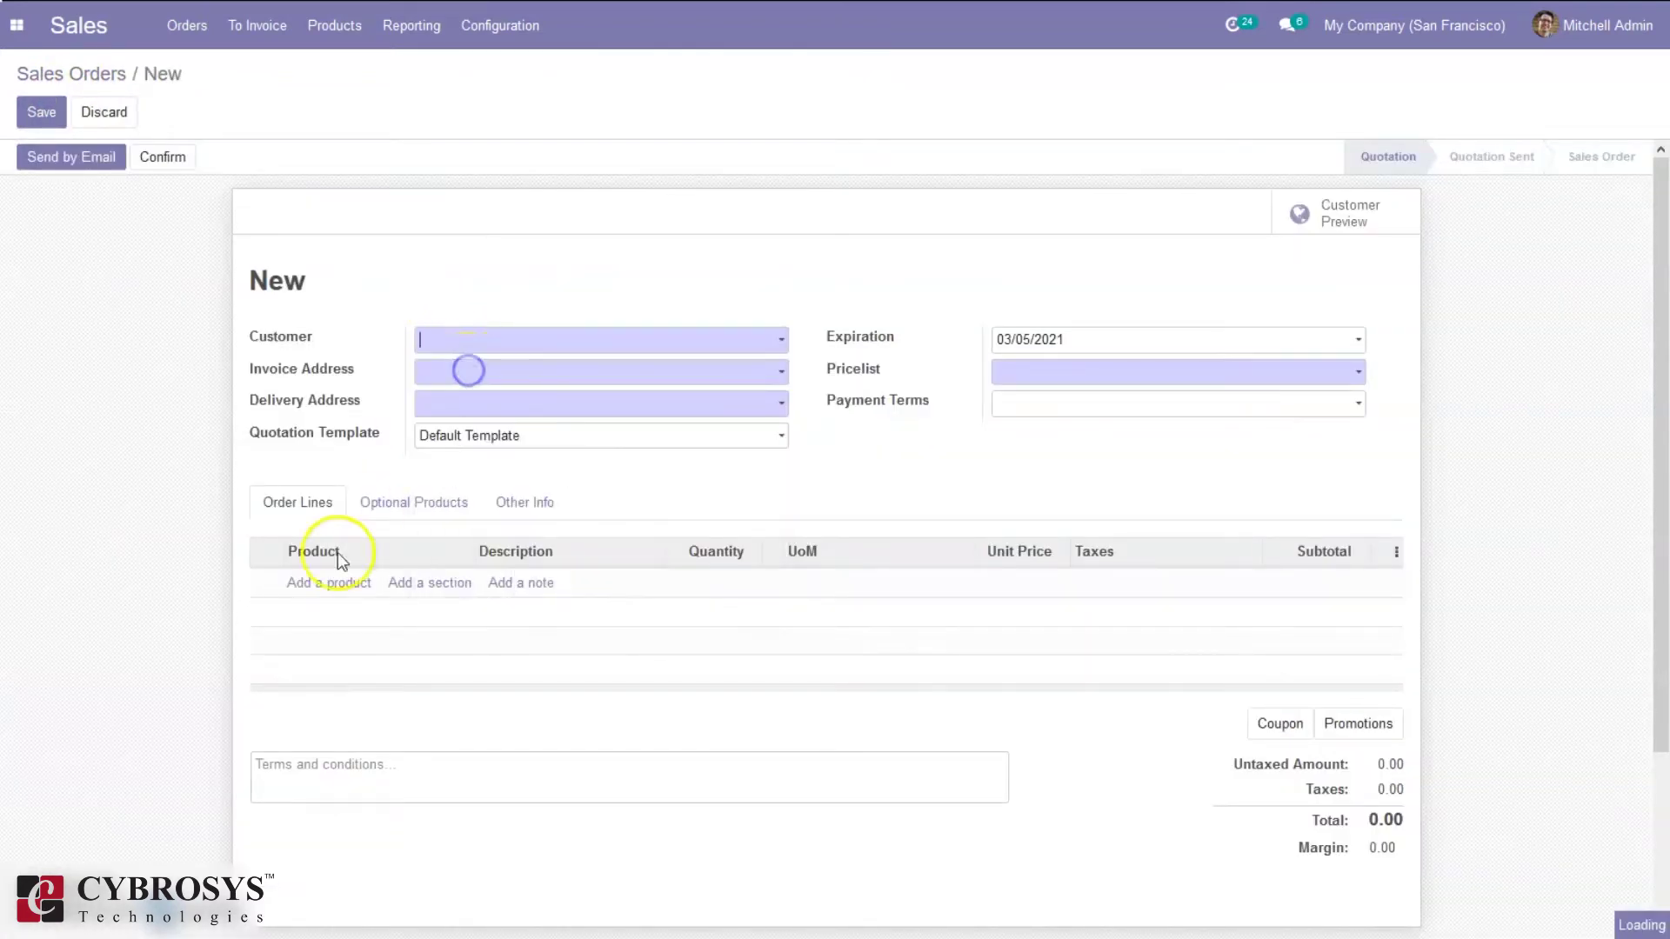
pyautogui.click(341, 599)
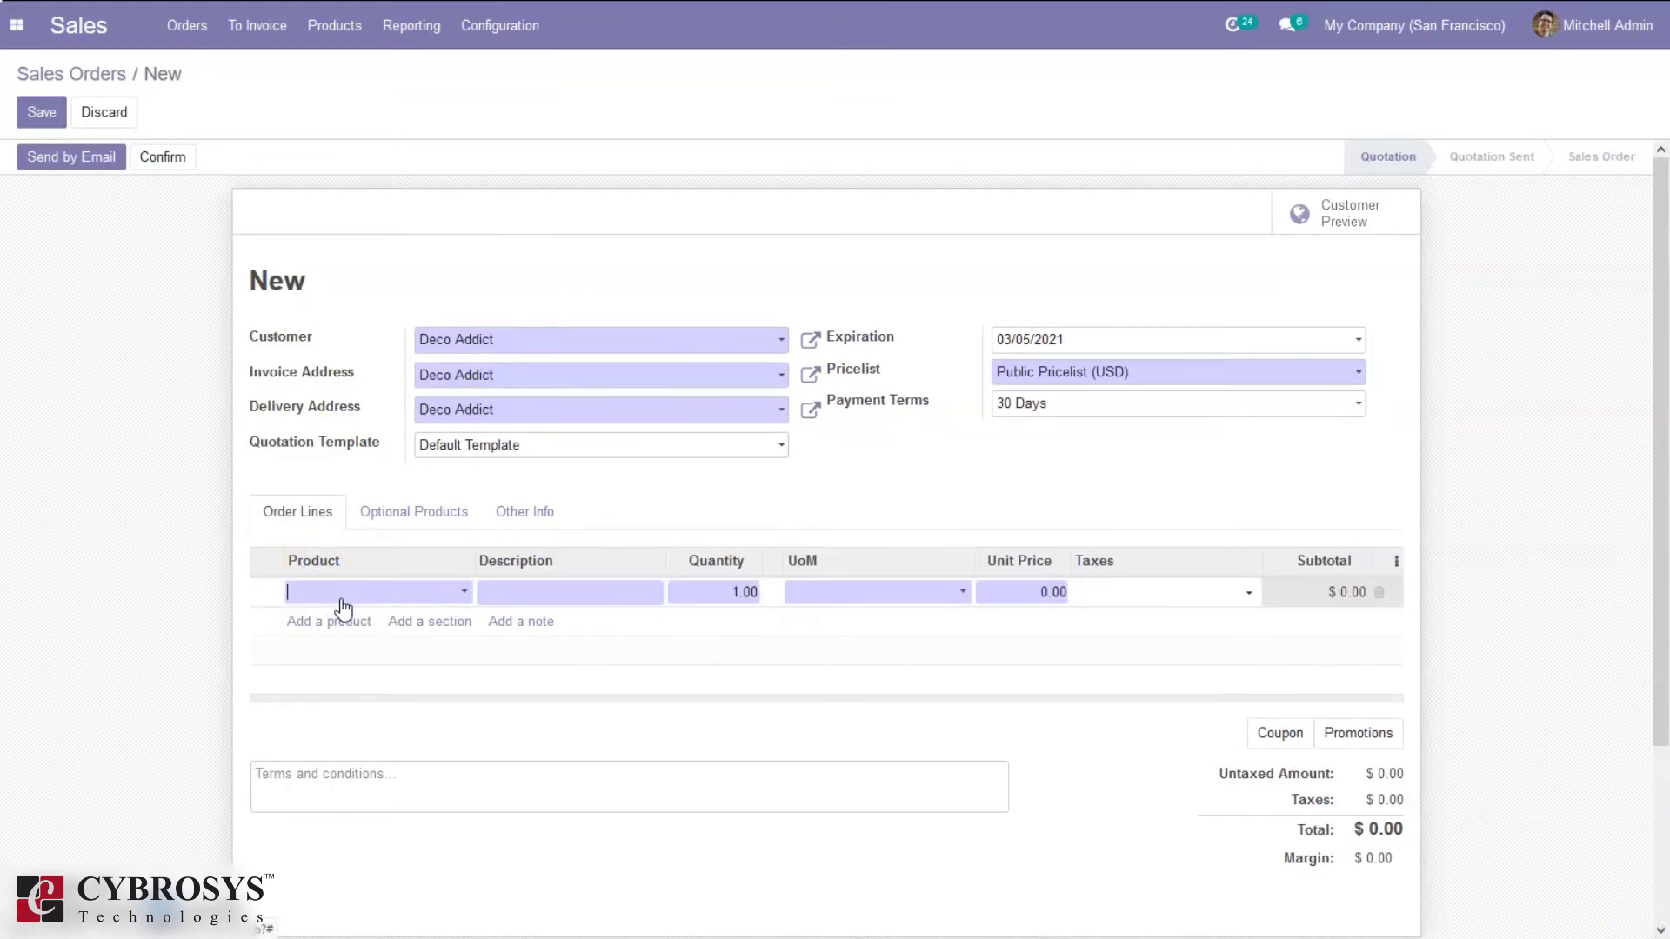
pyautogui.write('cab')
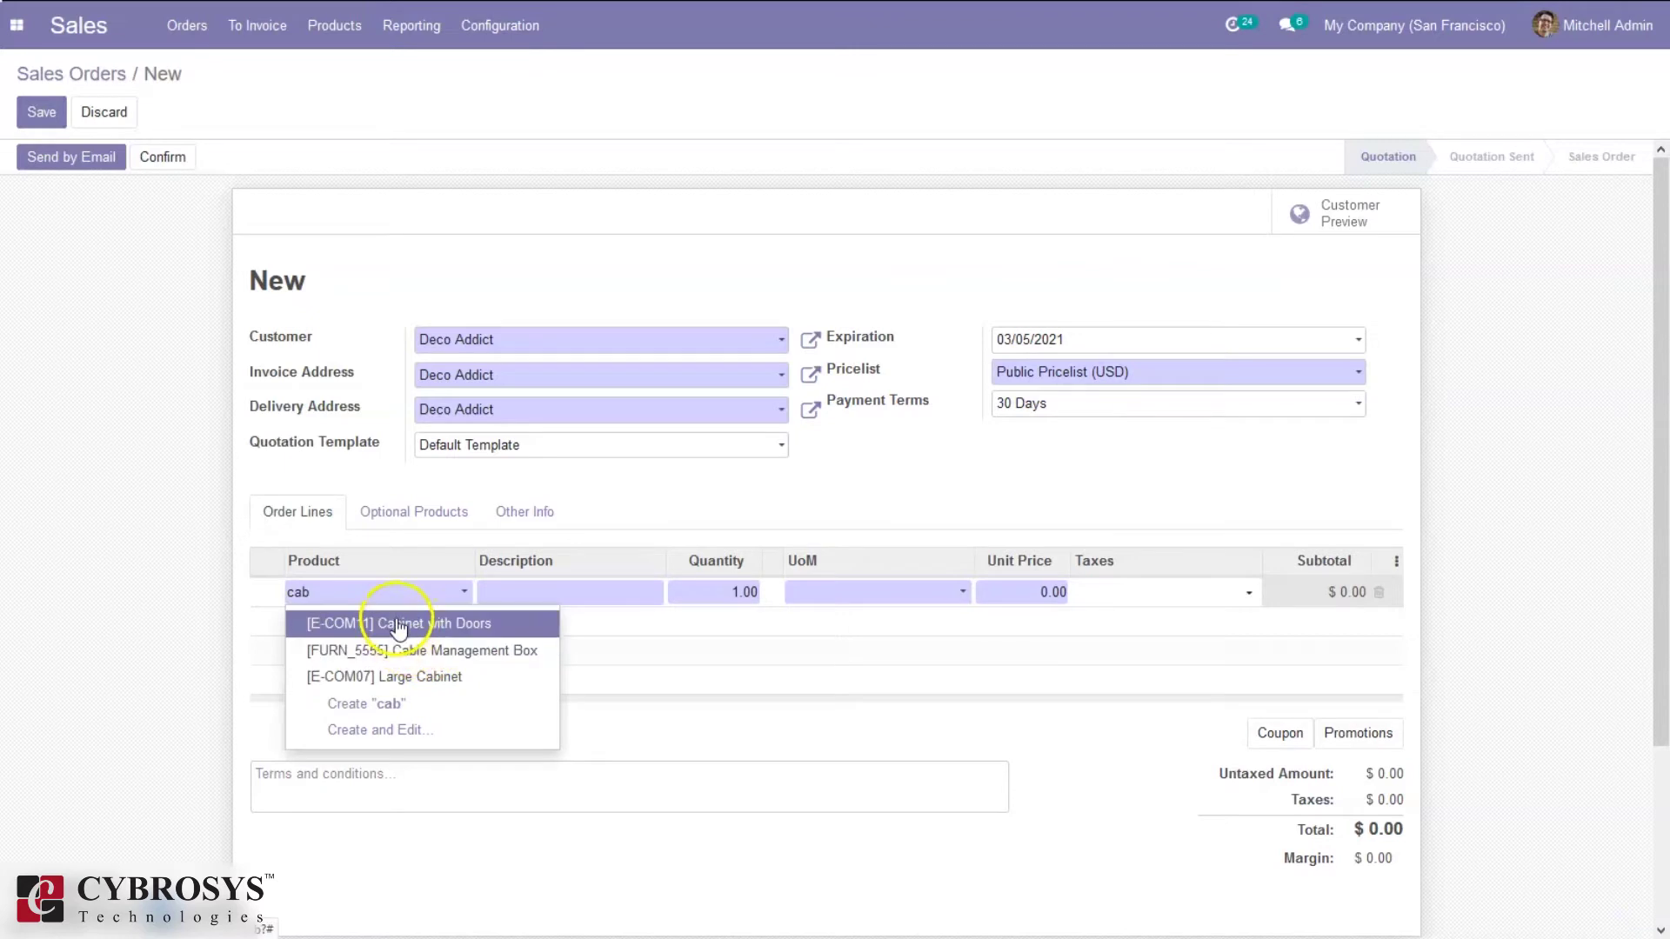
pyautogui.click(397, 622)
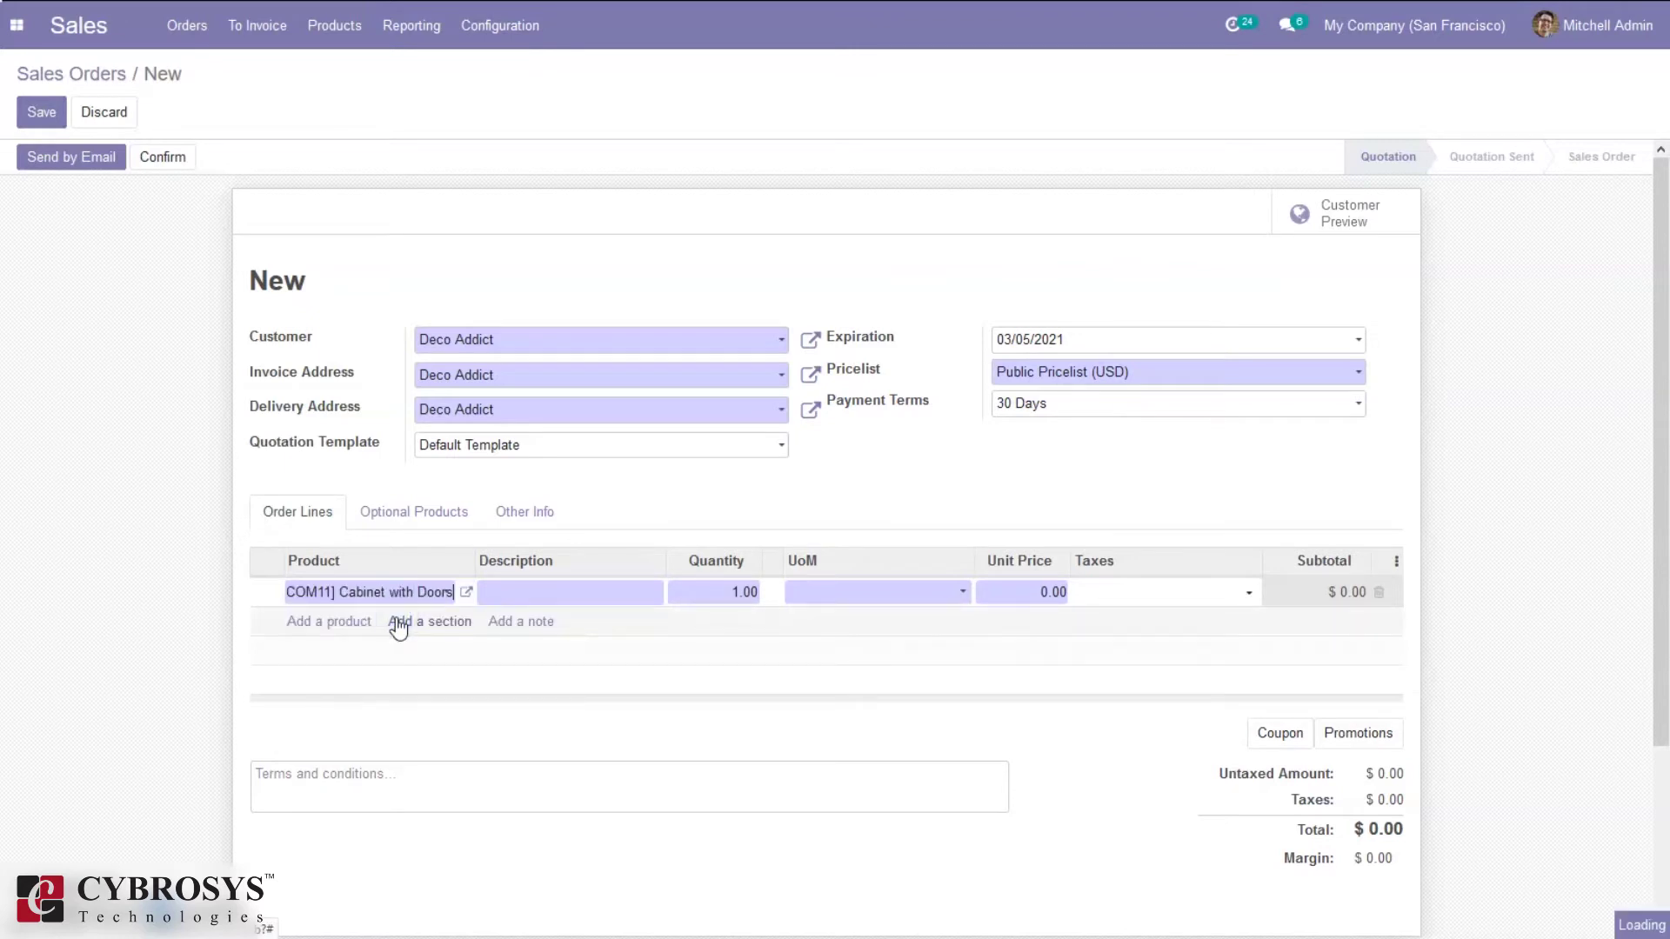
# Examine the shipping policy and expected delivery date in the quotation's other information
pyautogui.click(525, 515)
pyautogui.moveTo(1661, 372); pyautogui.dragTo(1663, 556)
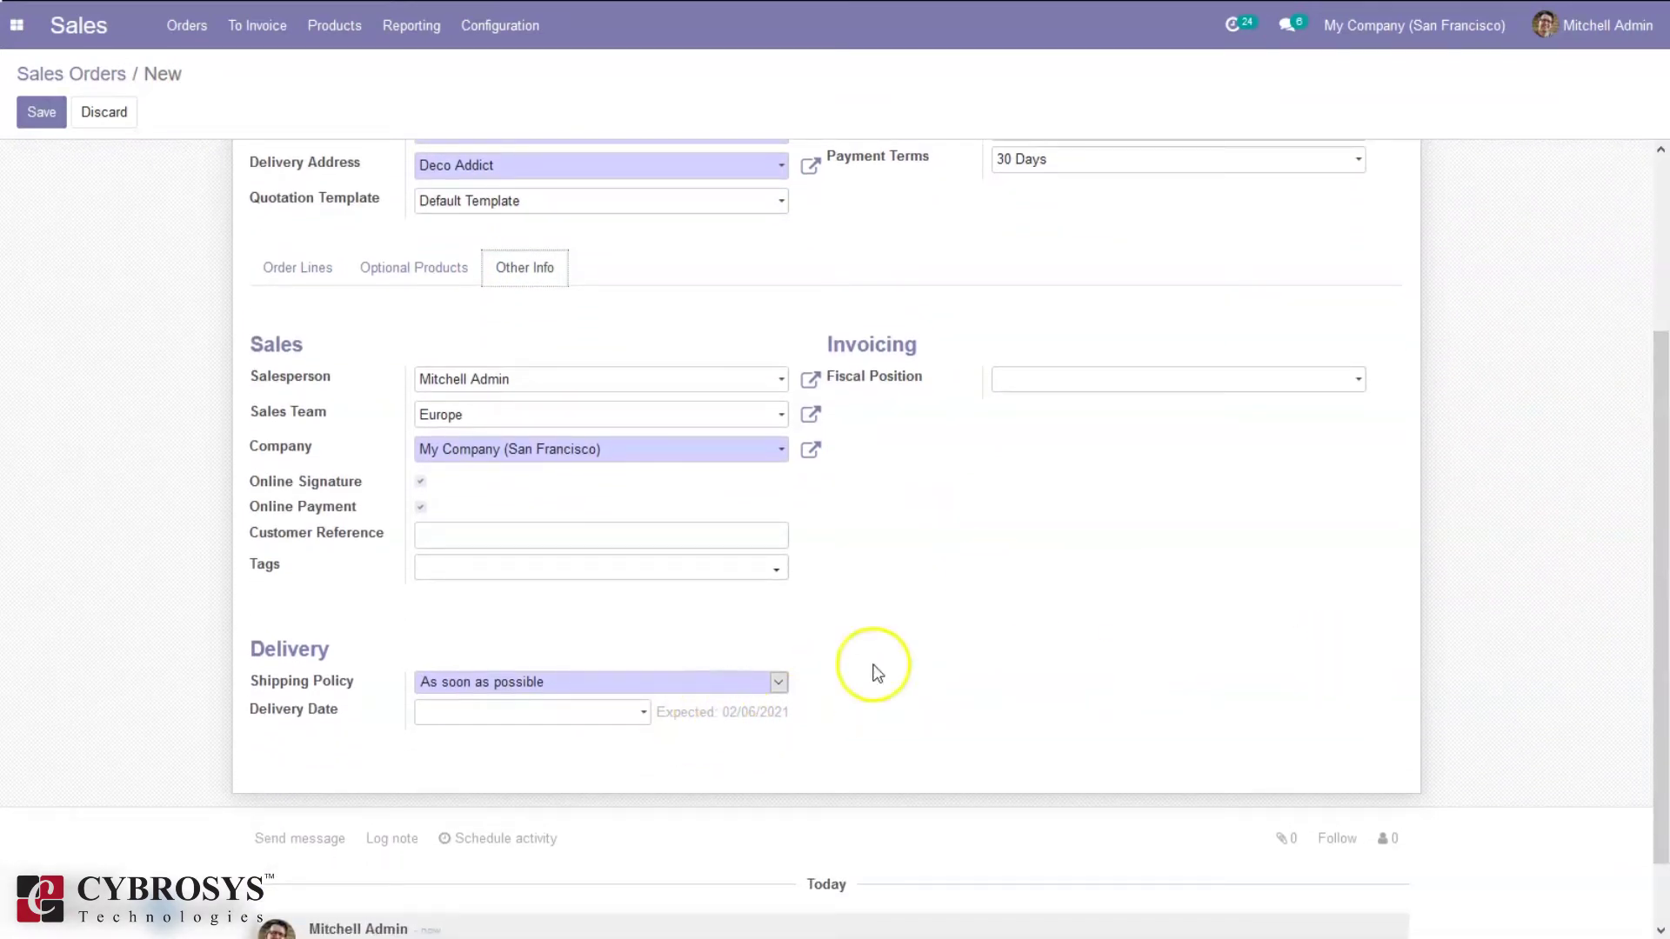
pyautogui.moveTo(1663, 639); pyautogui.dragTo(1663, 461)
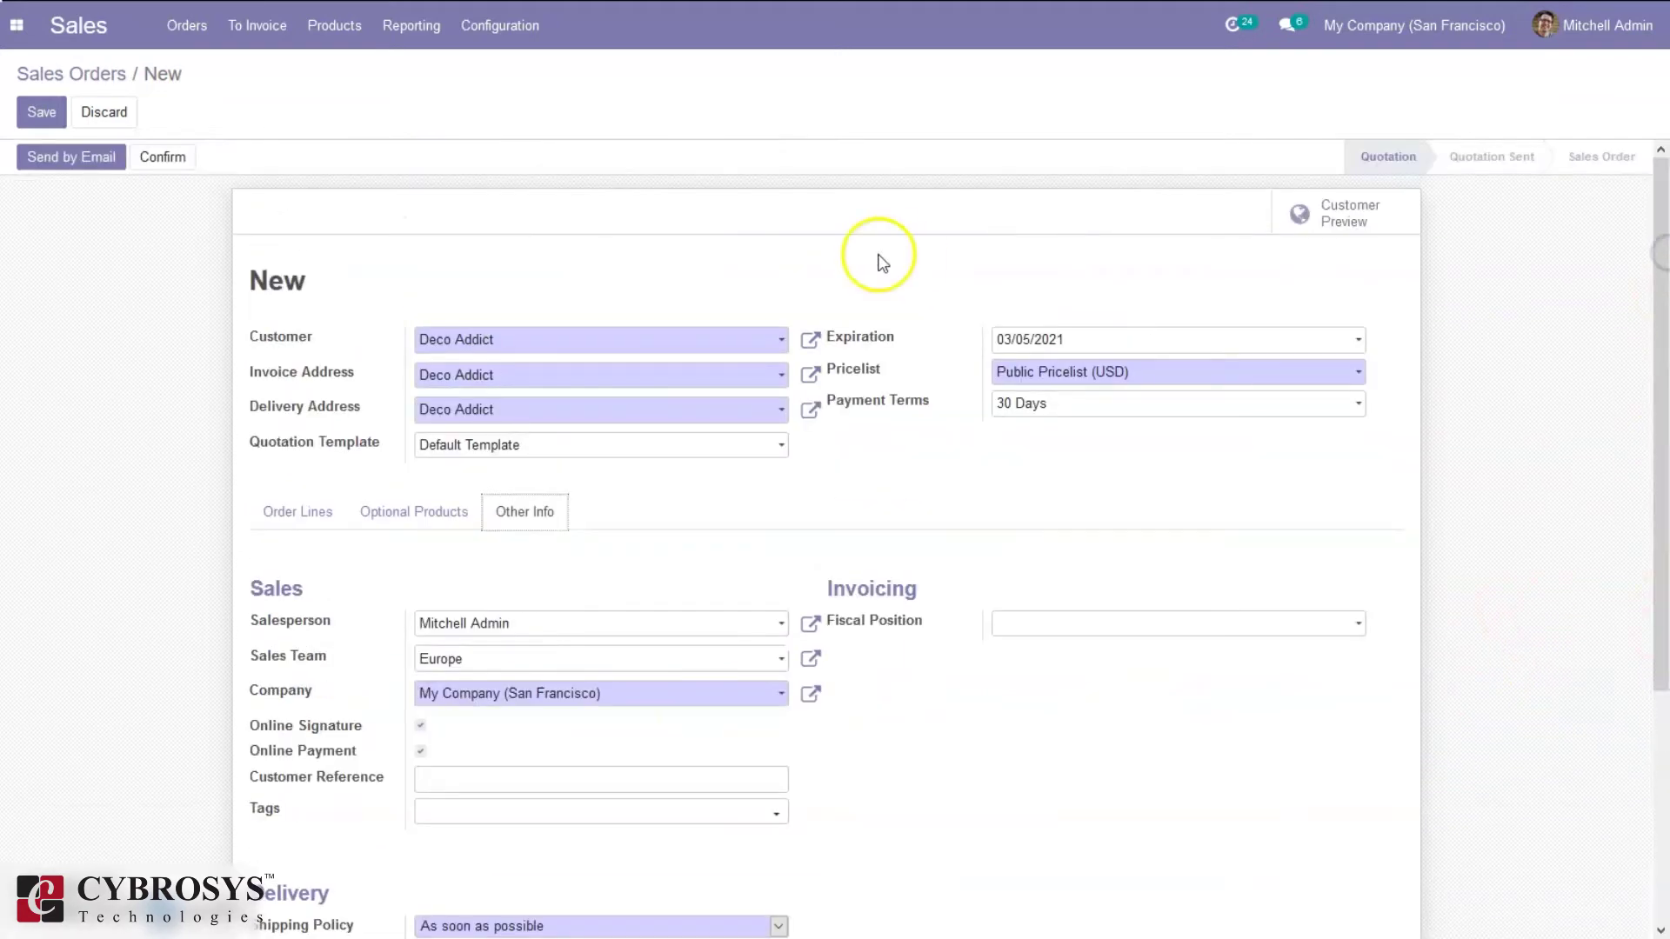
# Confirm the quotation and validate its delivery order with an immediate transfer of all quantities
pyautogui.click(162, 159)
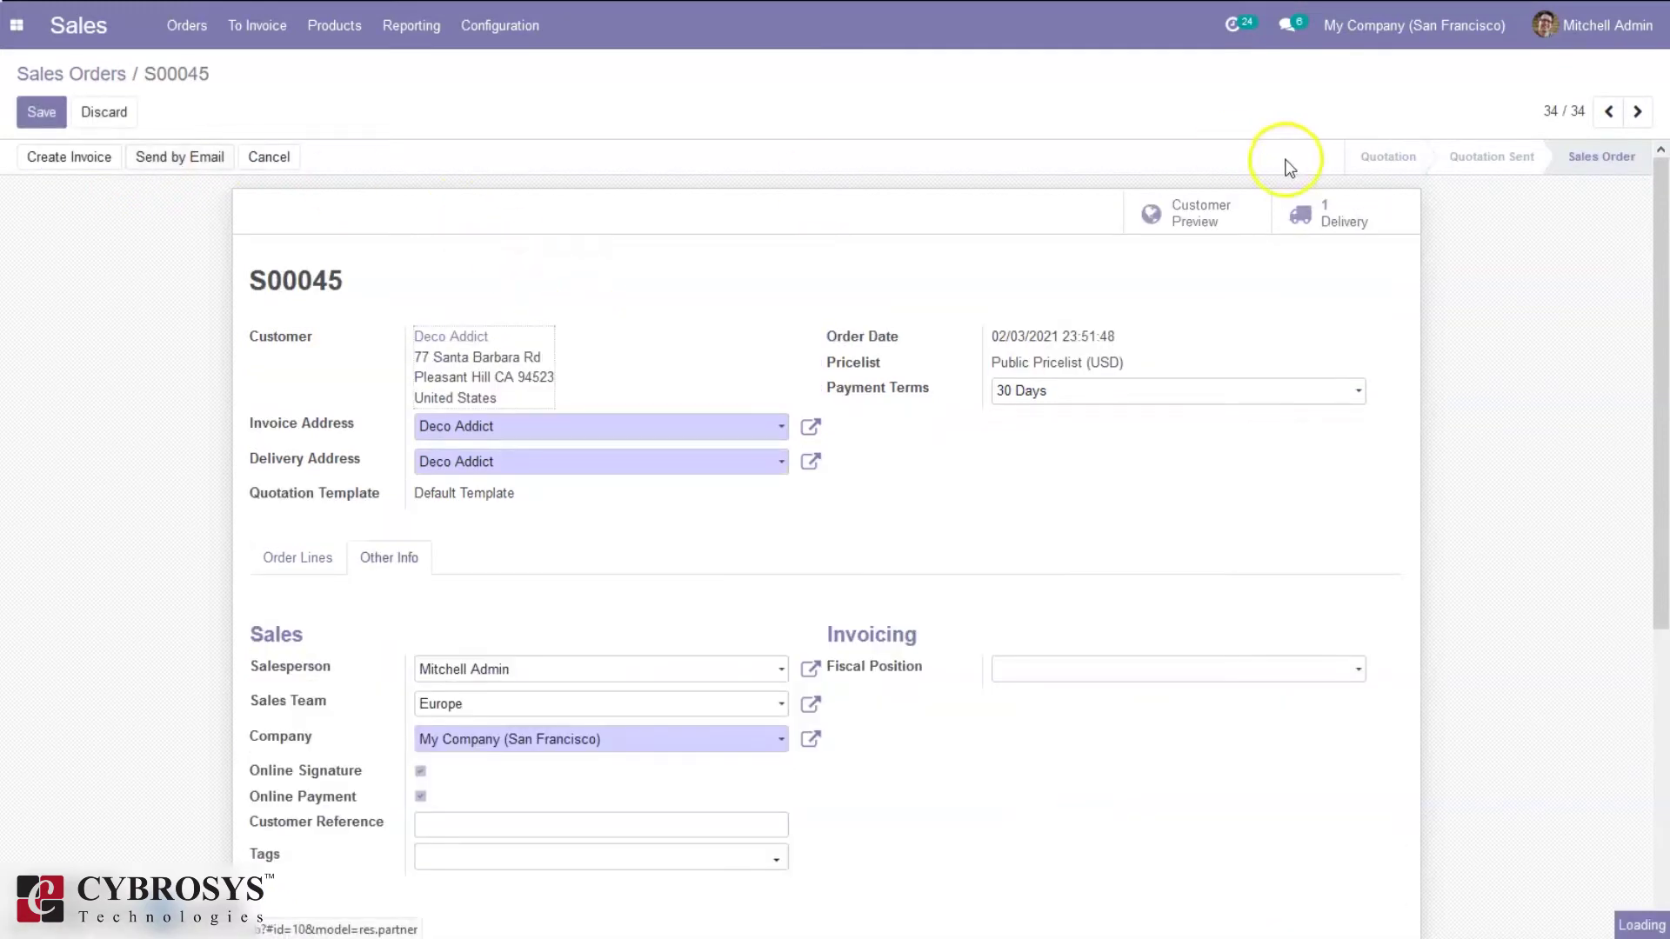
pyautogui.click(1341, 208)
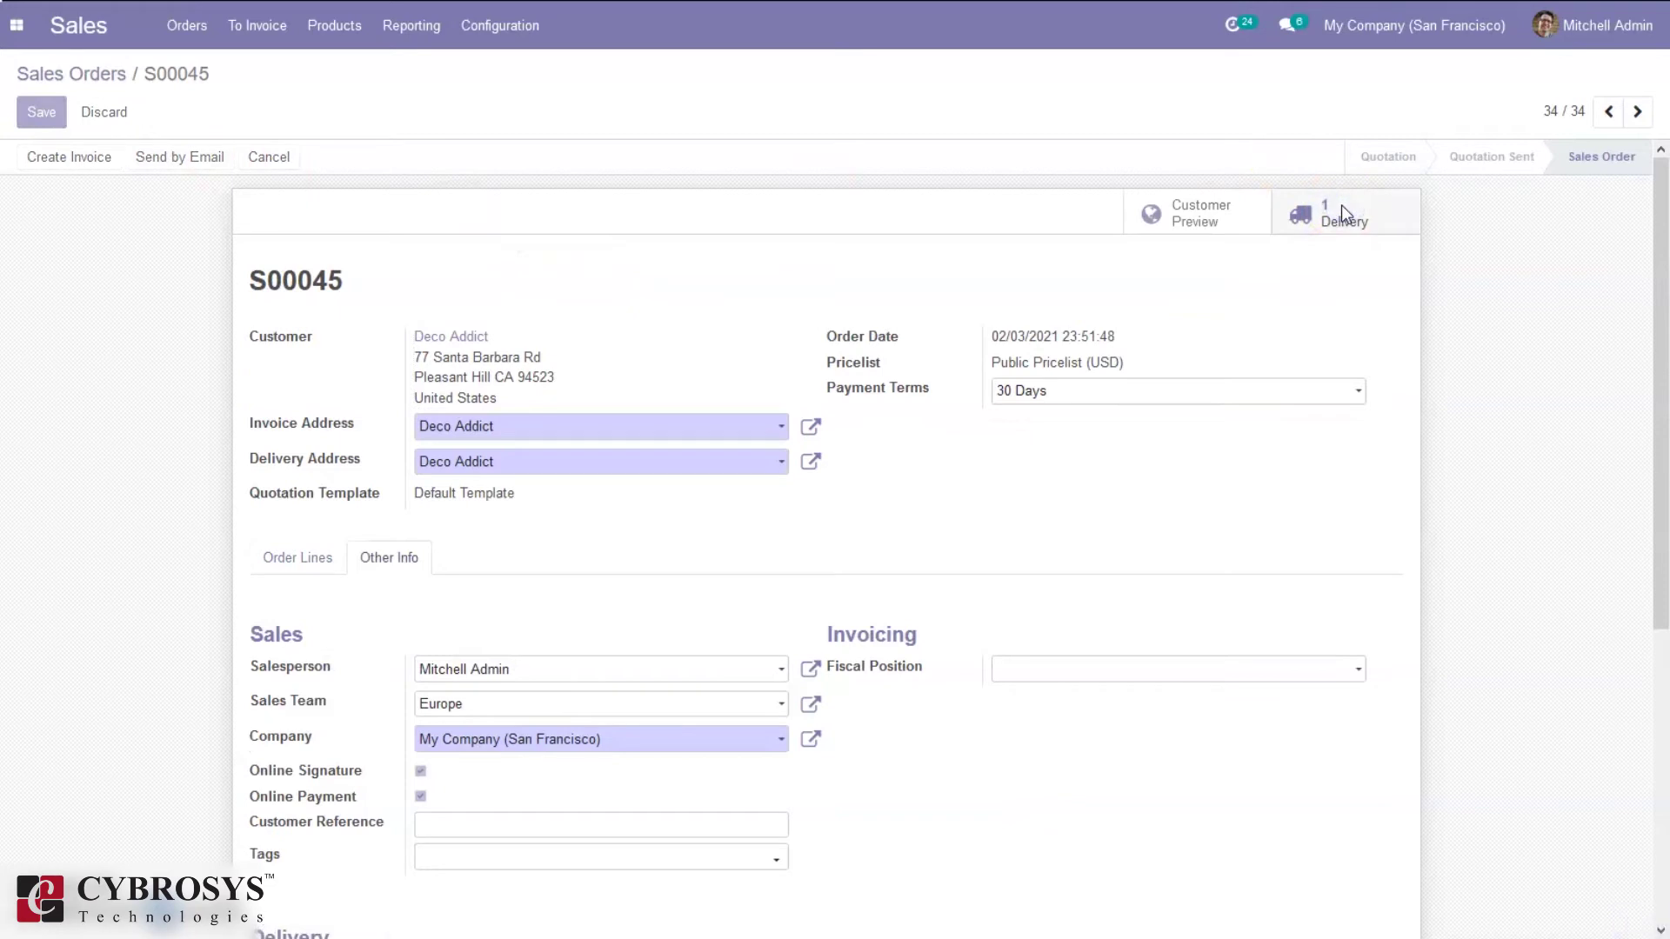
pyautogui.click(1147, 337)
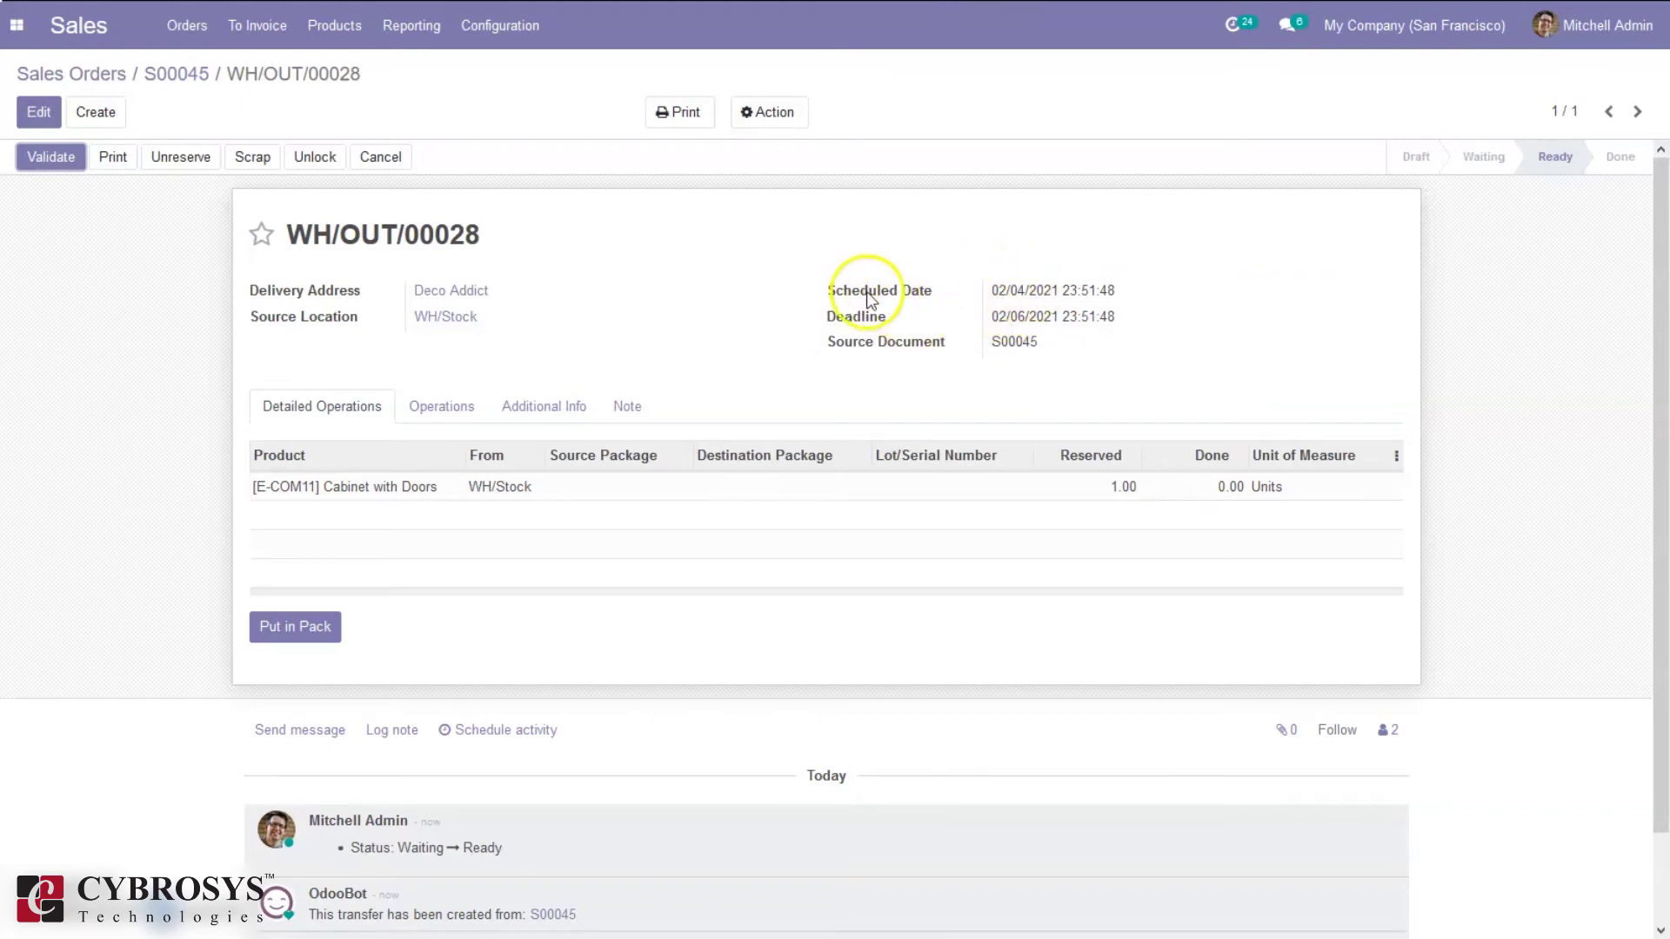
pyautogui.click(61, 161)
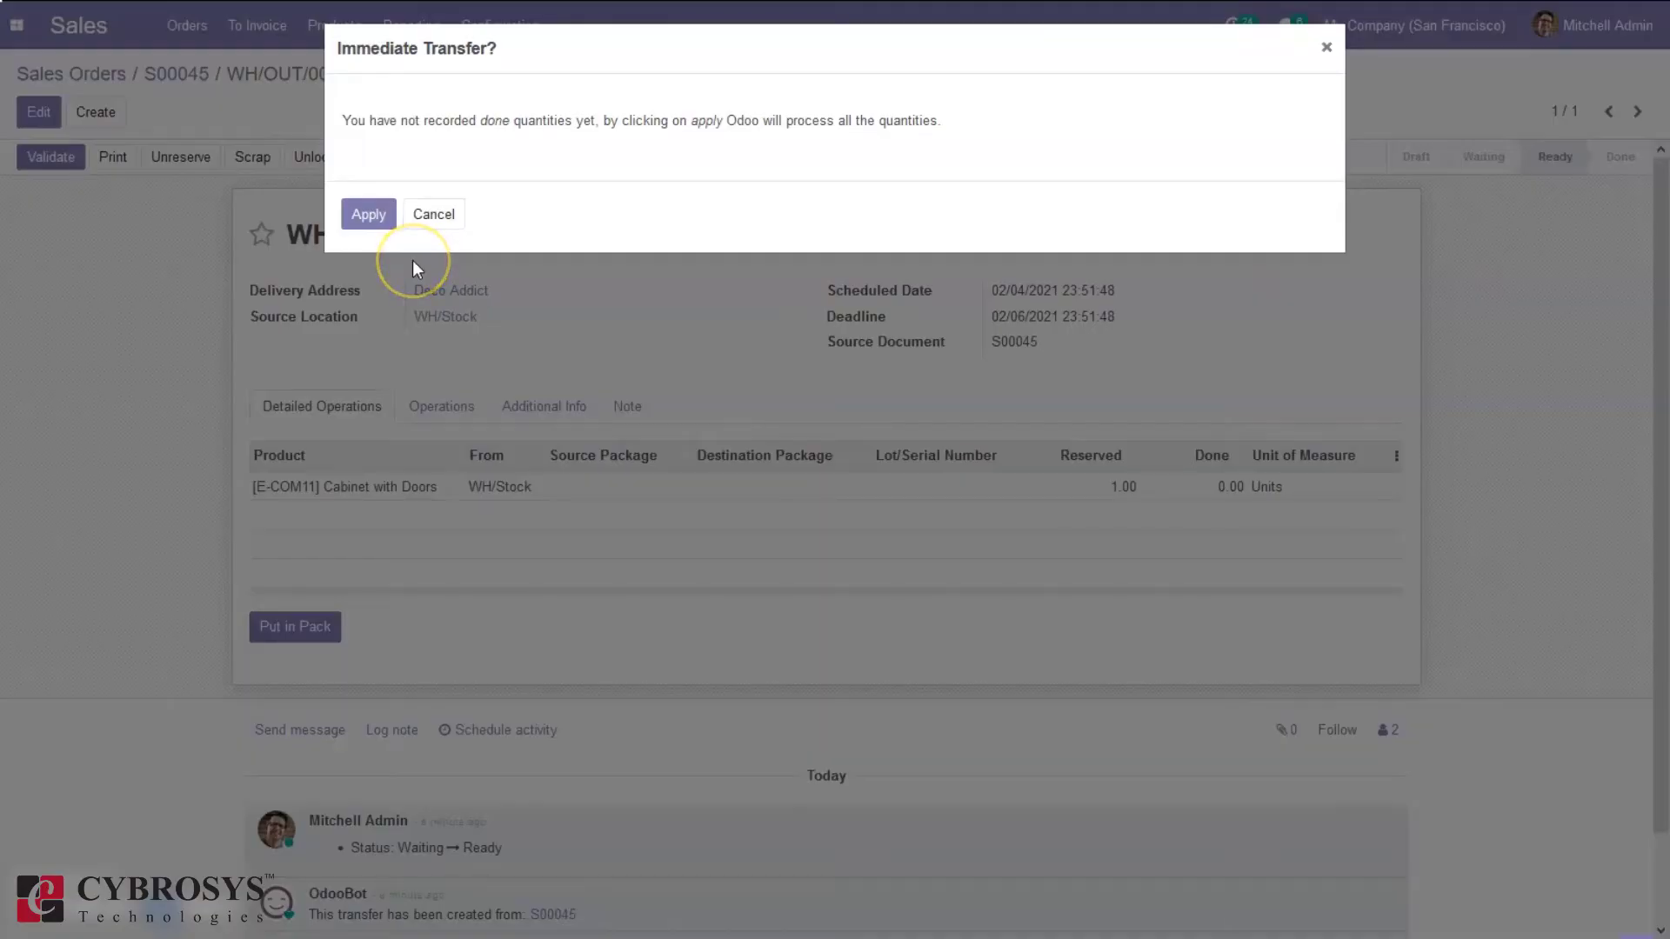
pyautogui.click(377, 218)
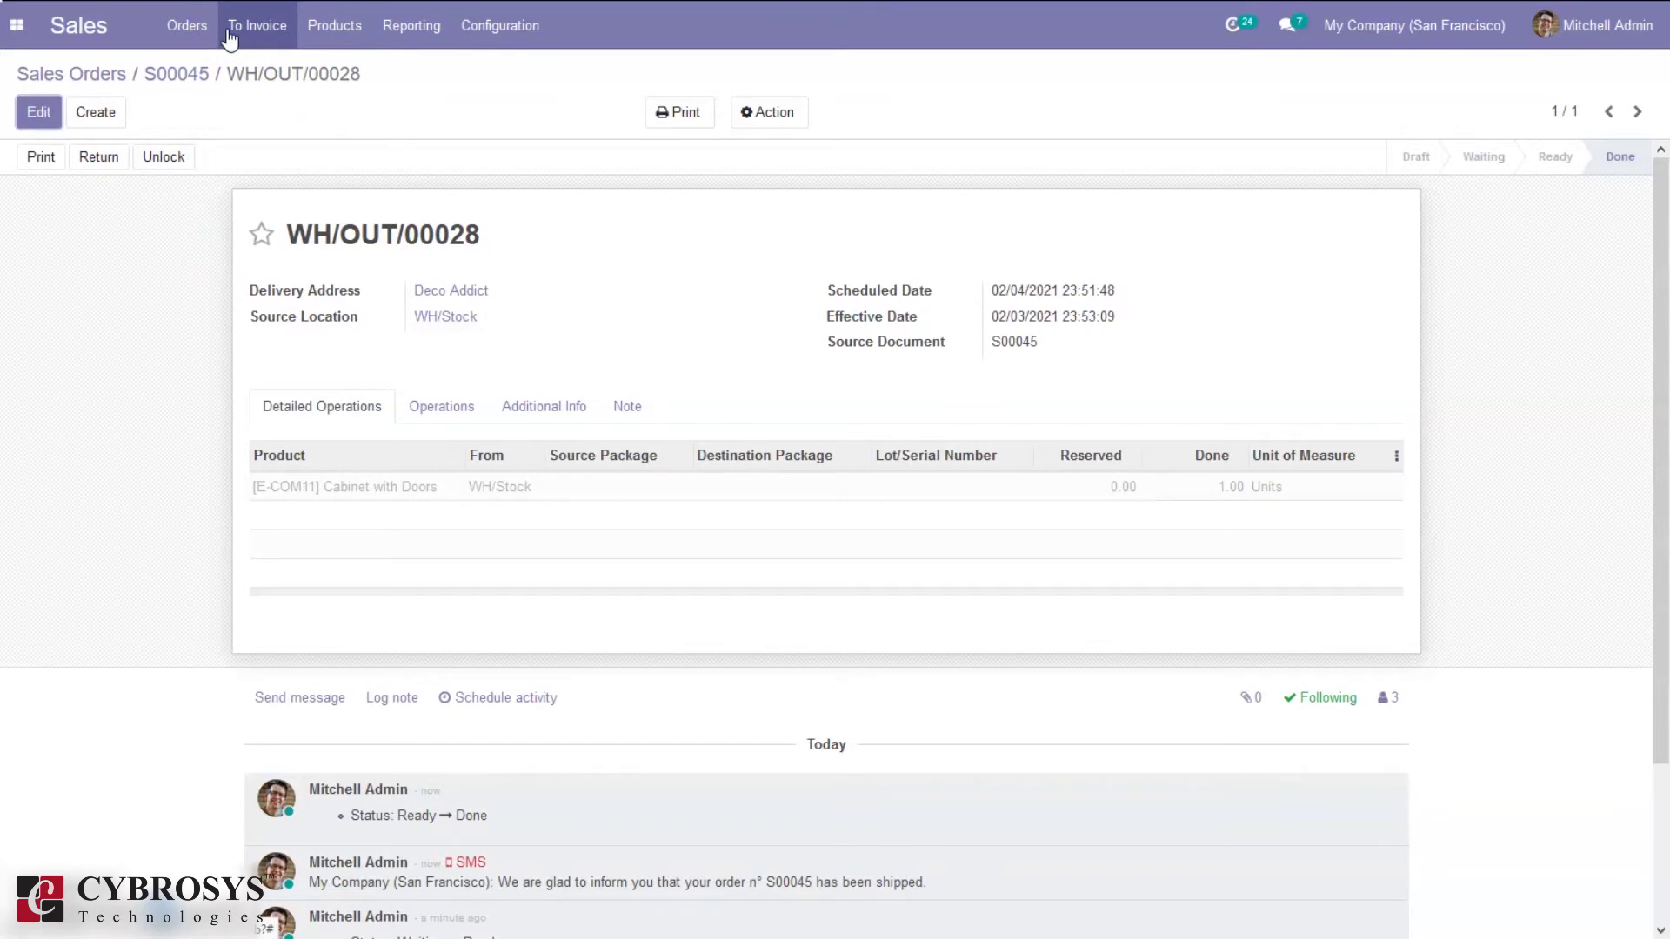
# Open the product Cabinet with Doors [E-COM11] from the product catalog for editing
pyautogui.click(333, 23)
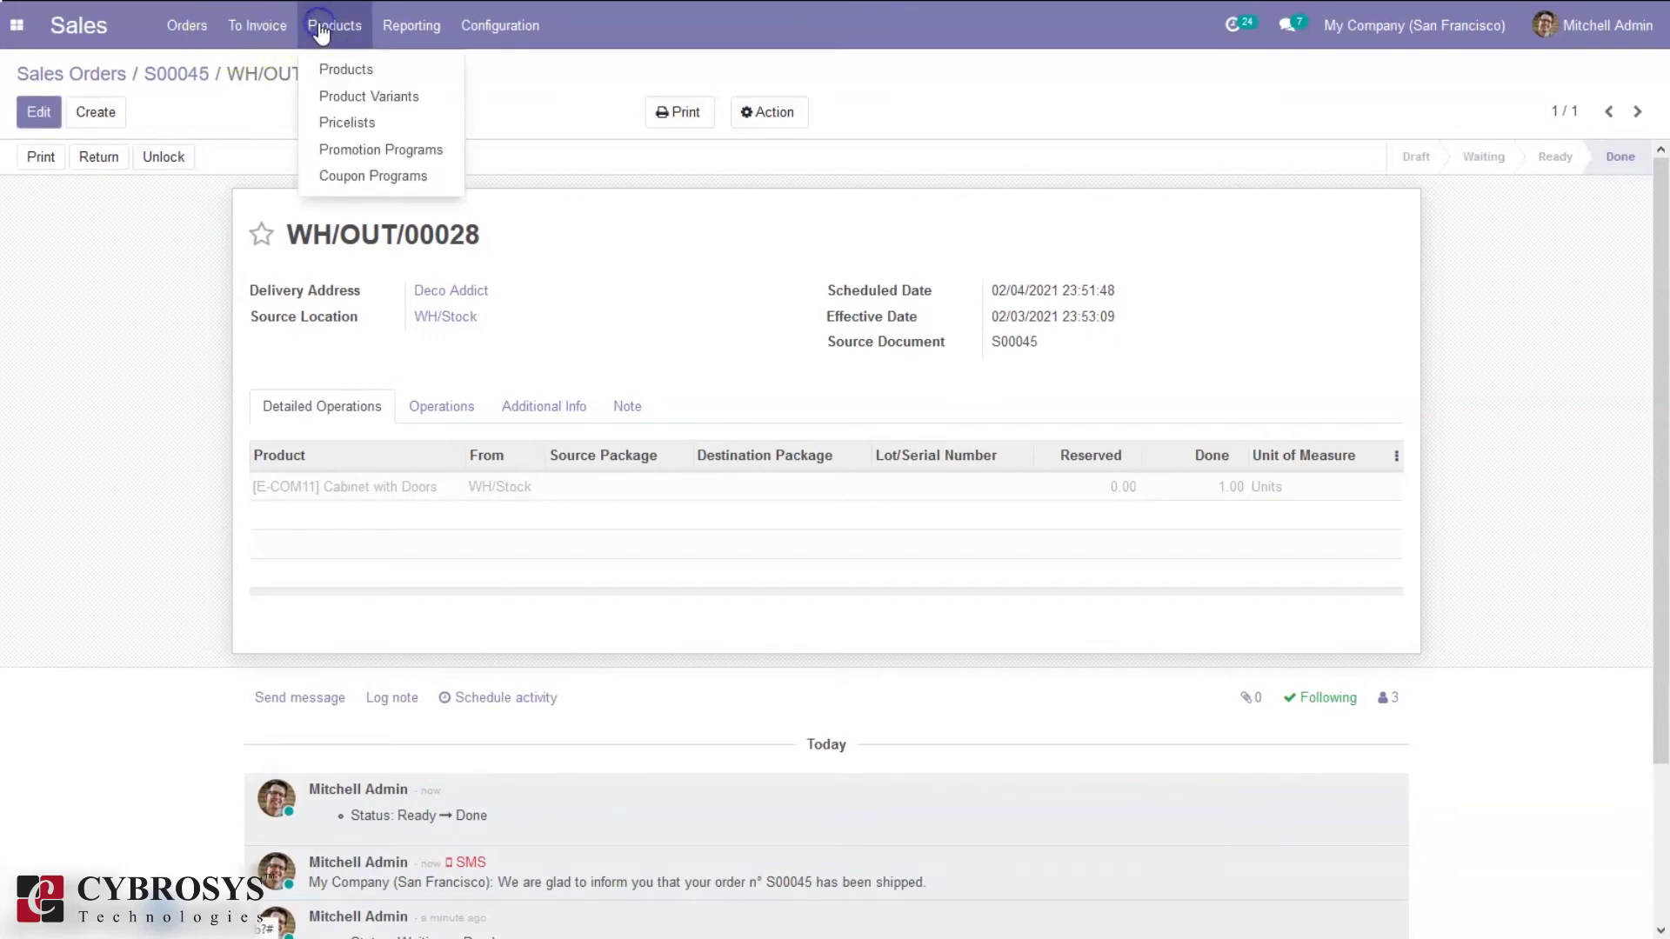
pyautogui.click(368, 78)
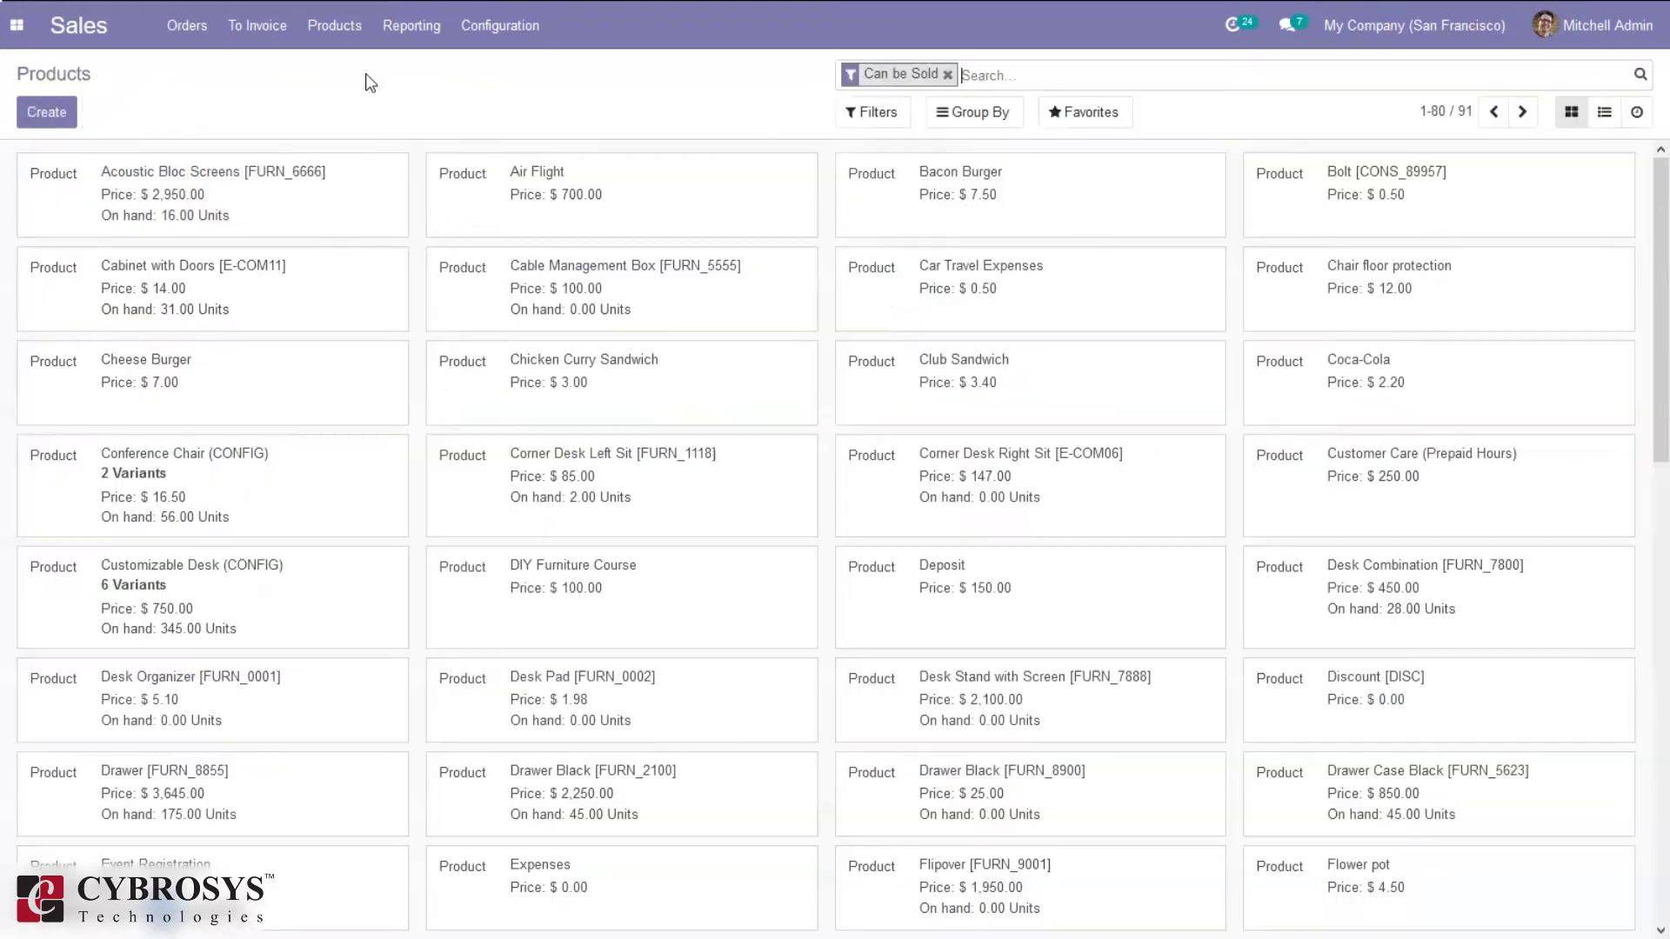
pyautogui.click(330, 271)
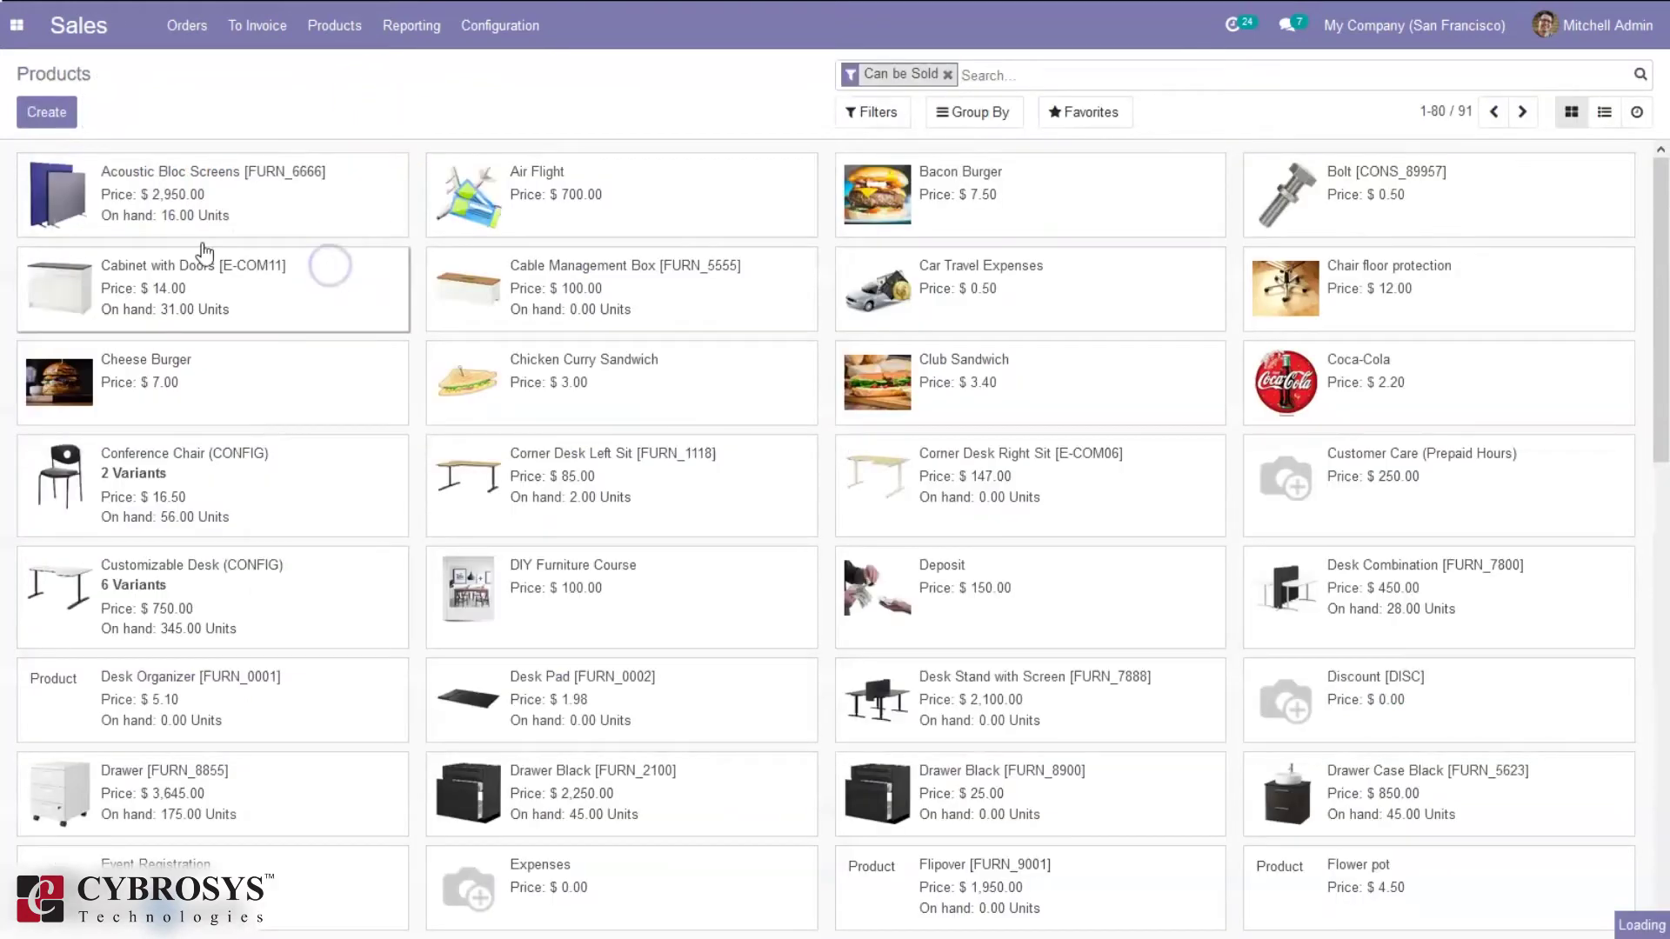
pyautogui.click(47, 115)
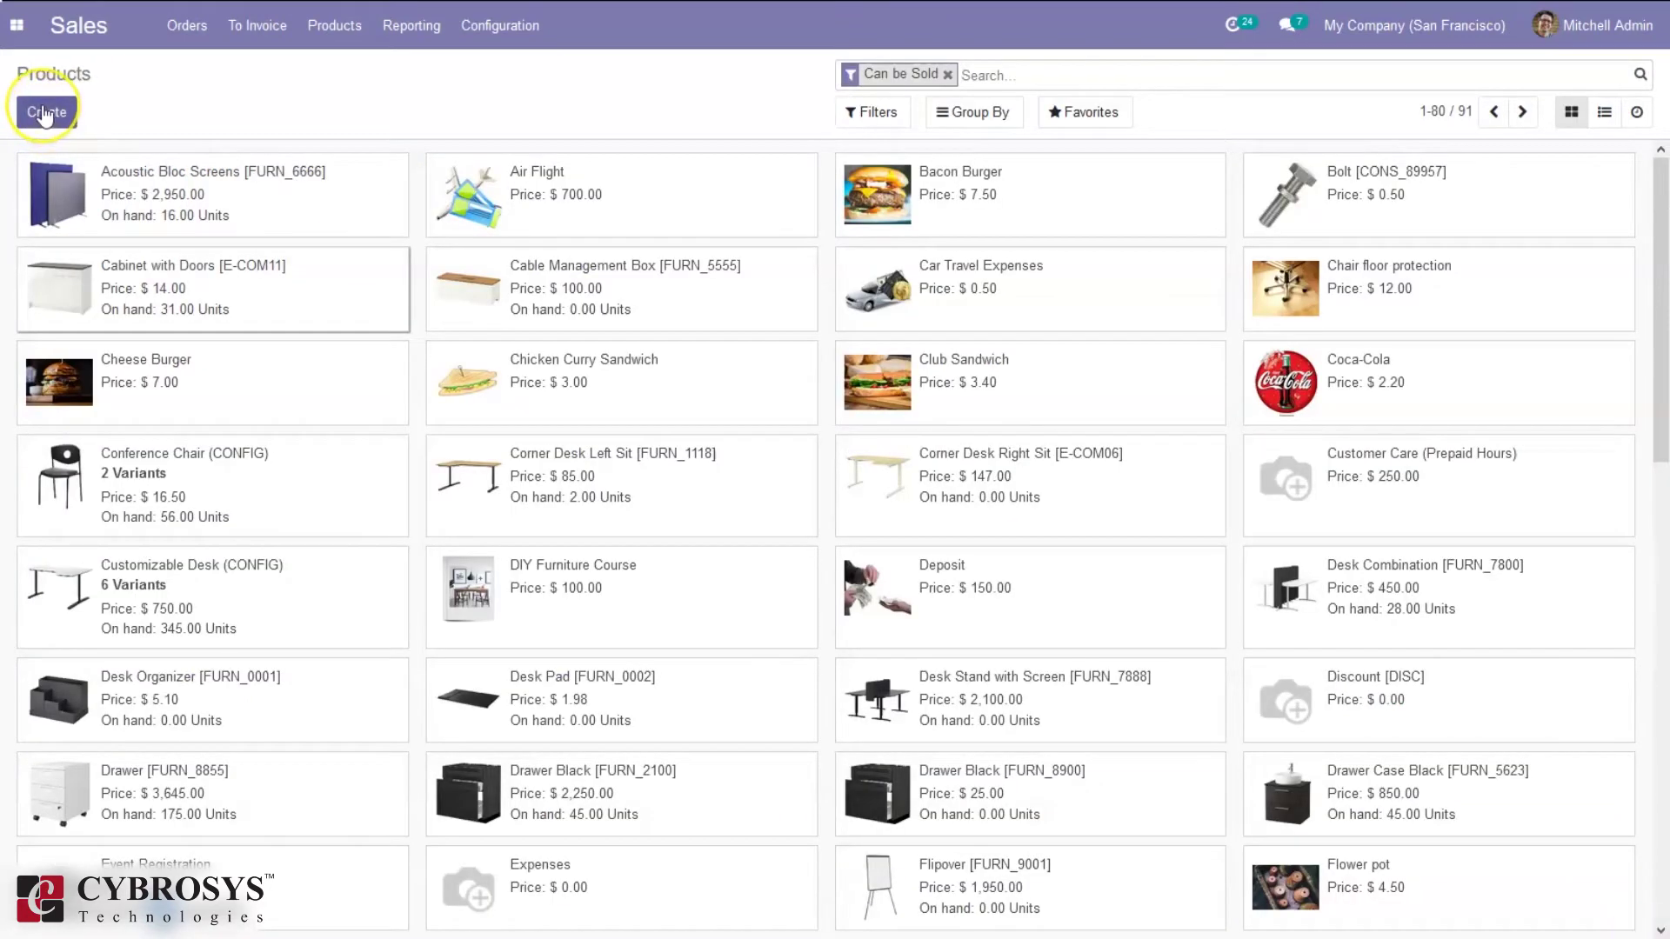
pyautogui.click(41, 113)
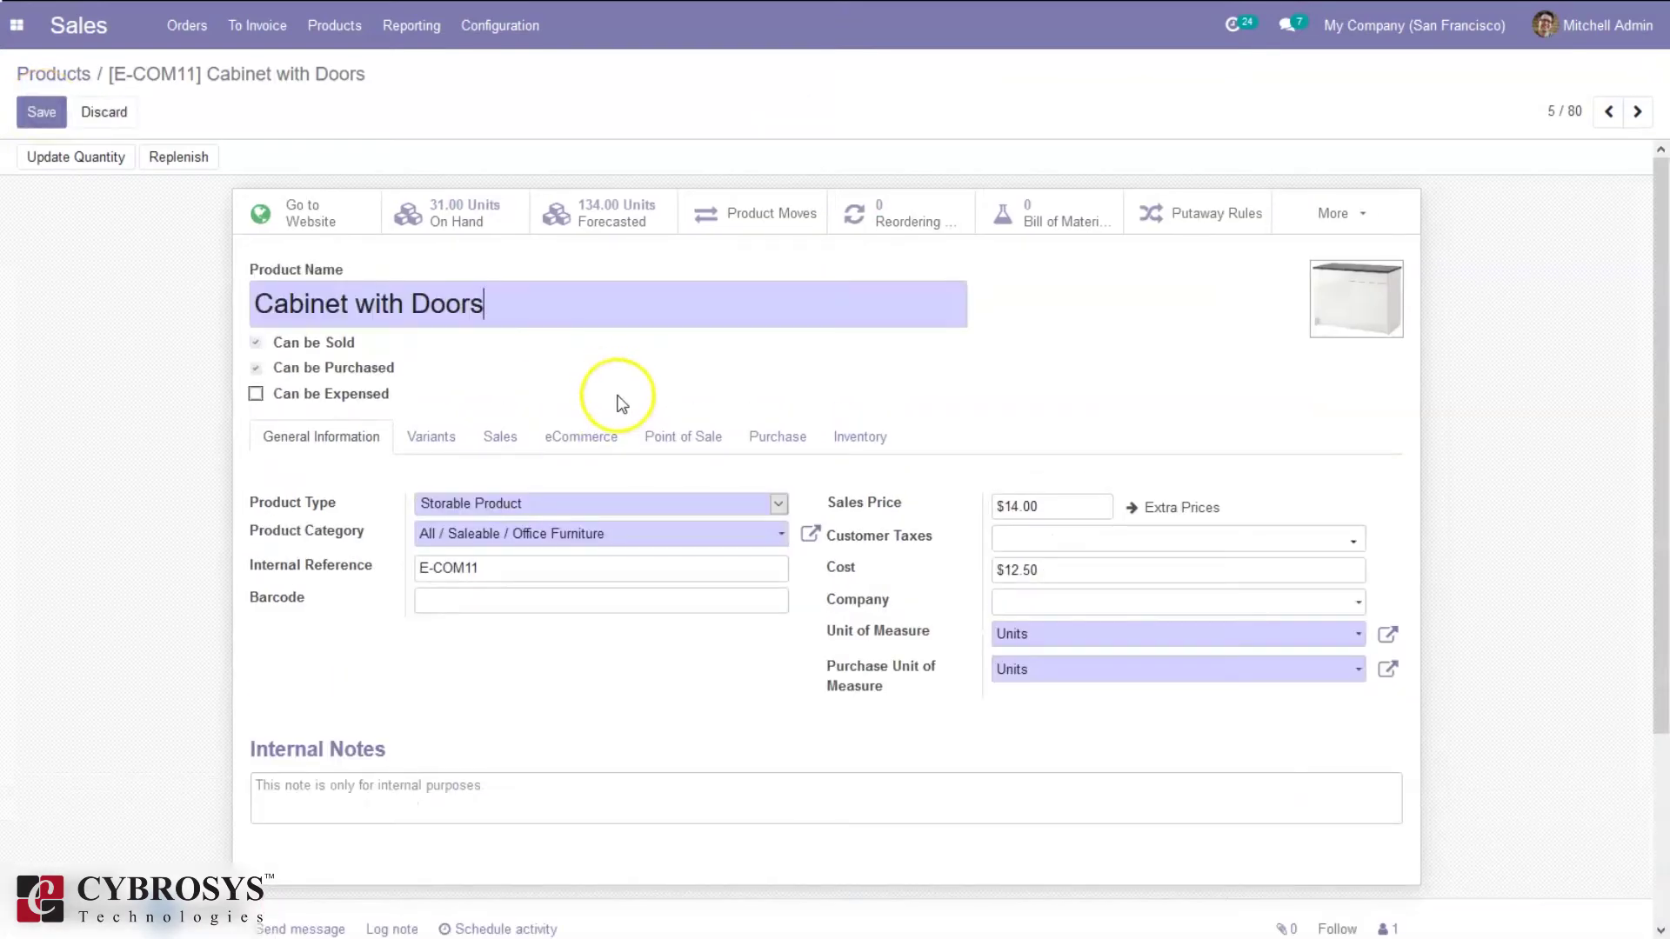
# Set the delivery lead time on the product's Wood Corner vendor line to 2 and save the product
pyautogui.click(762, 431)
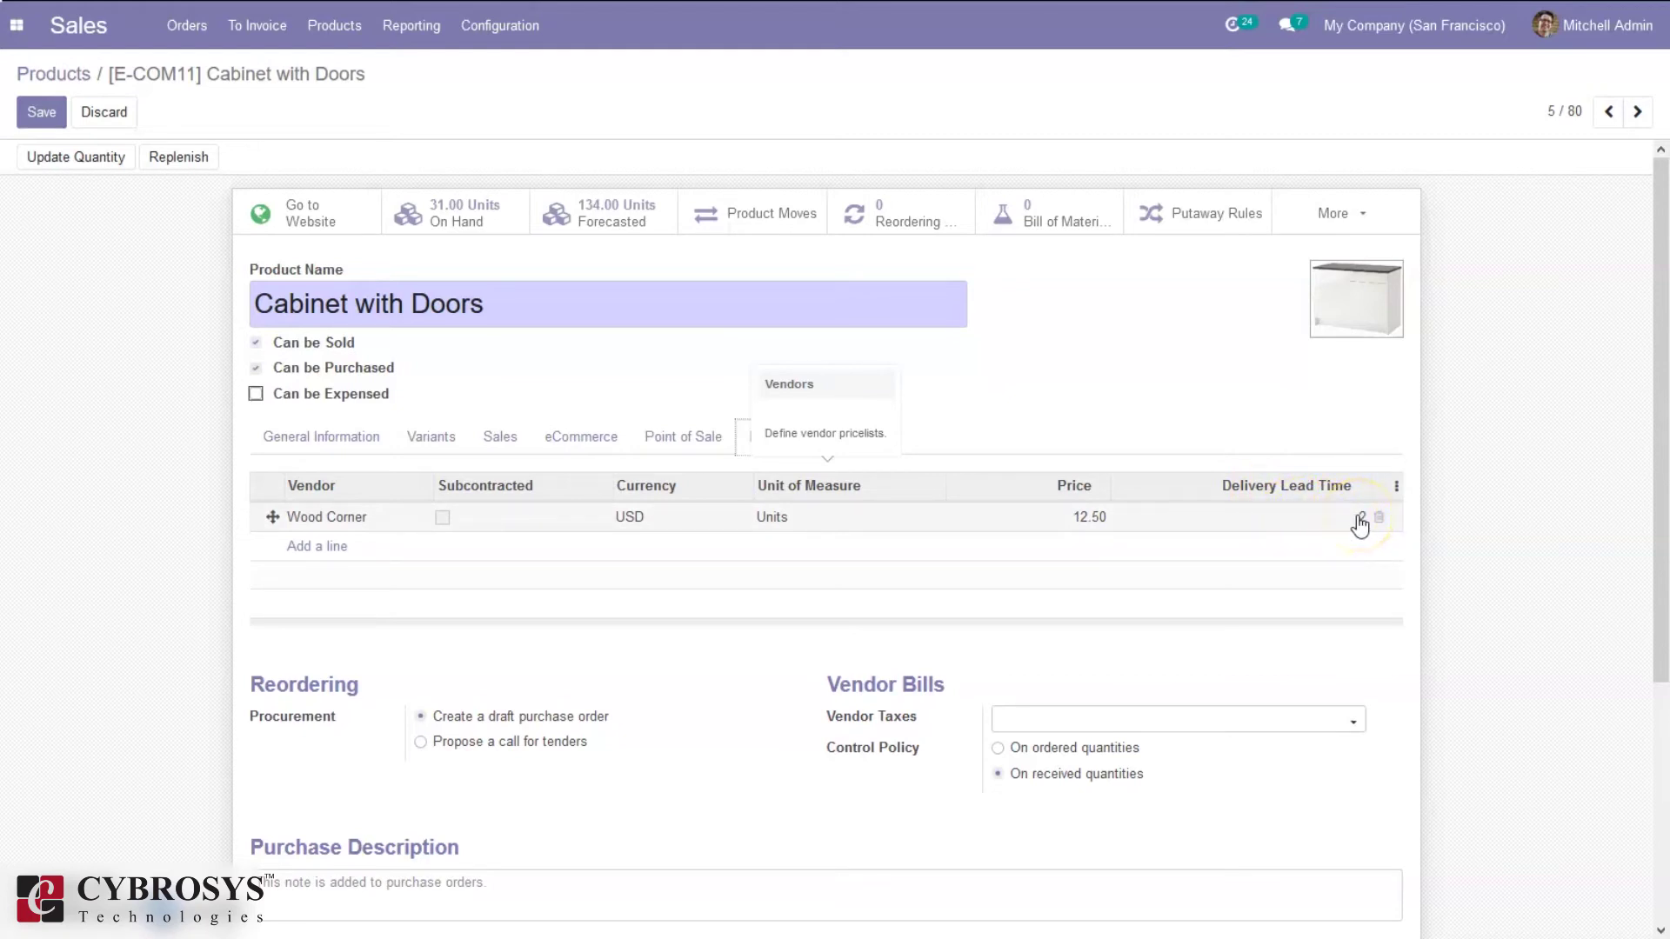
pyautogui.click(1359, 524)
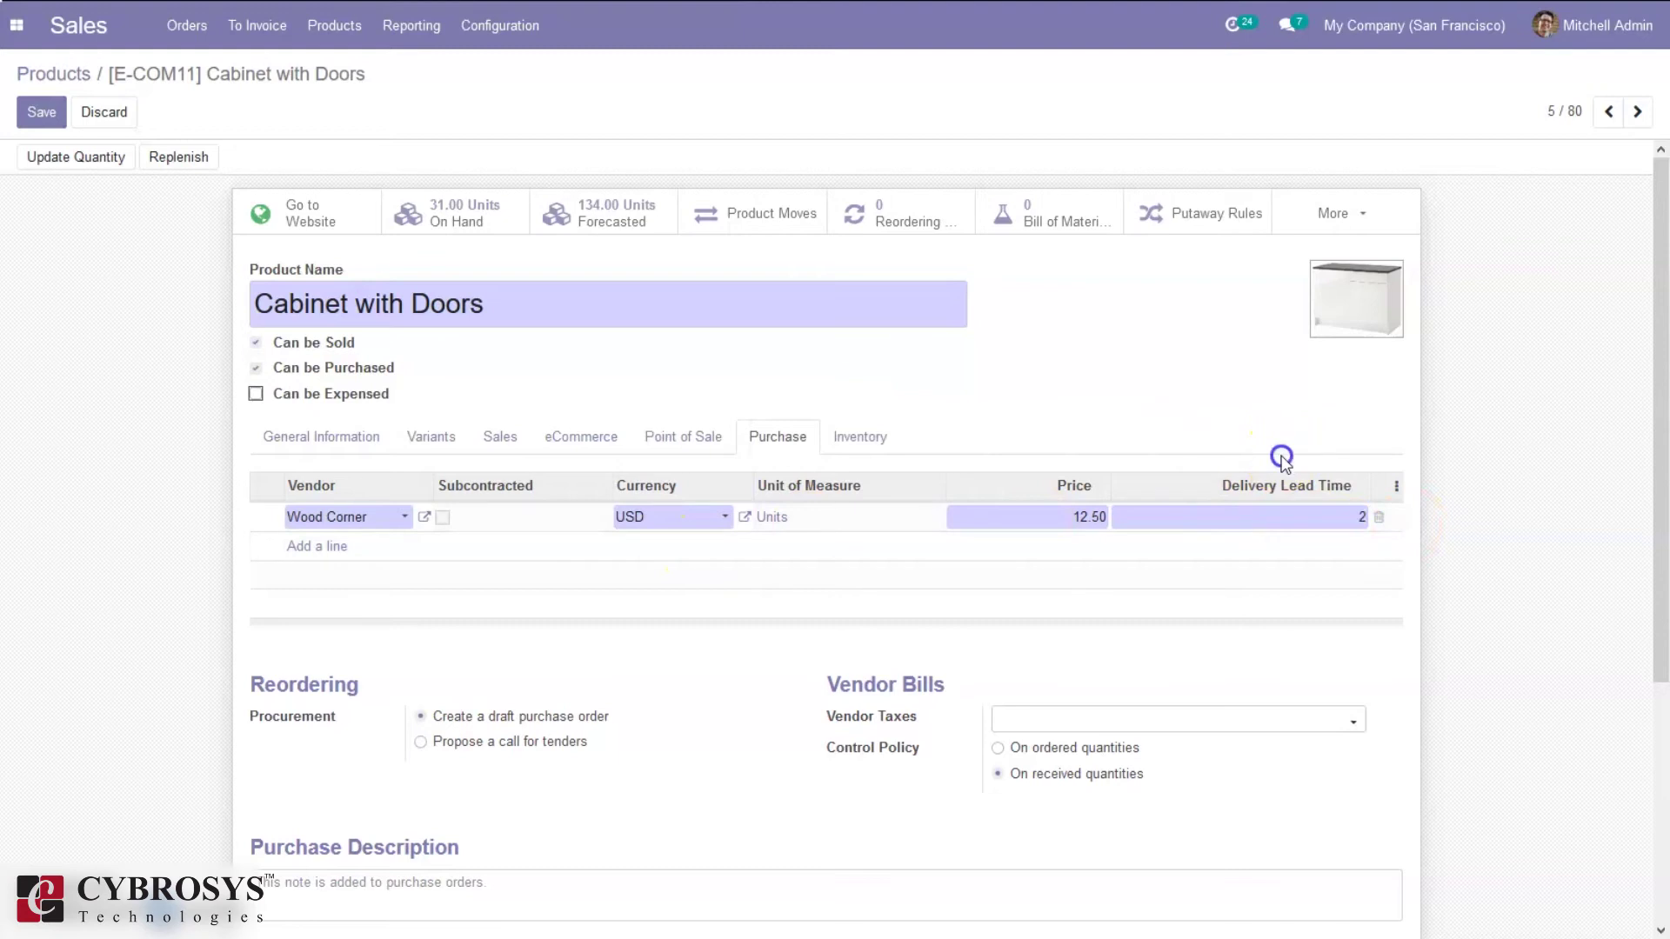
pyautogui.click(1280, 457)
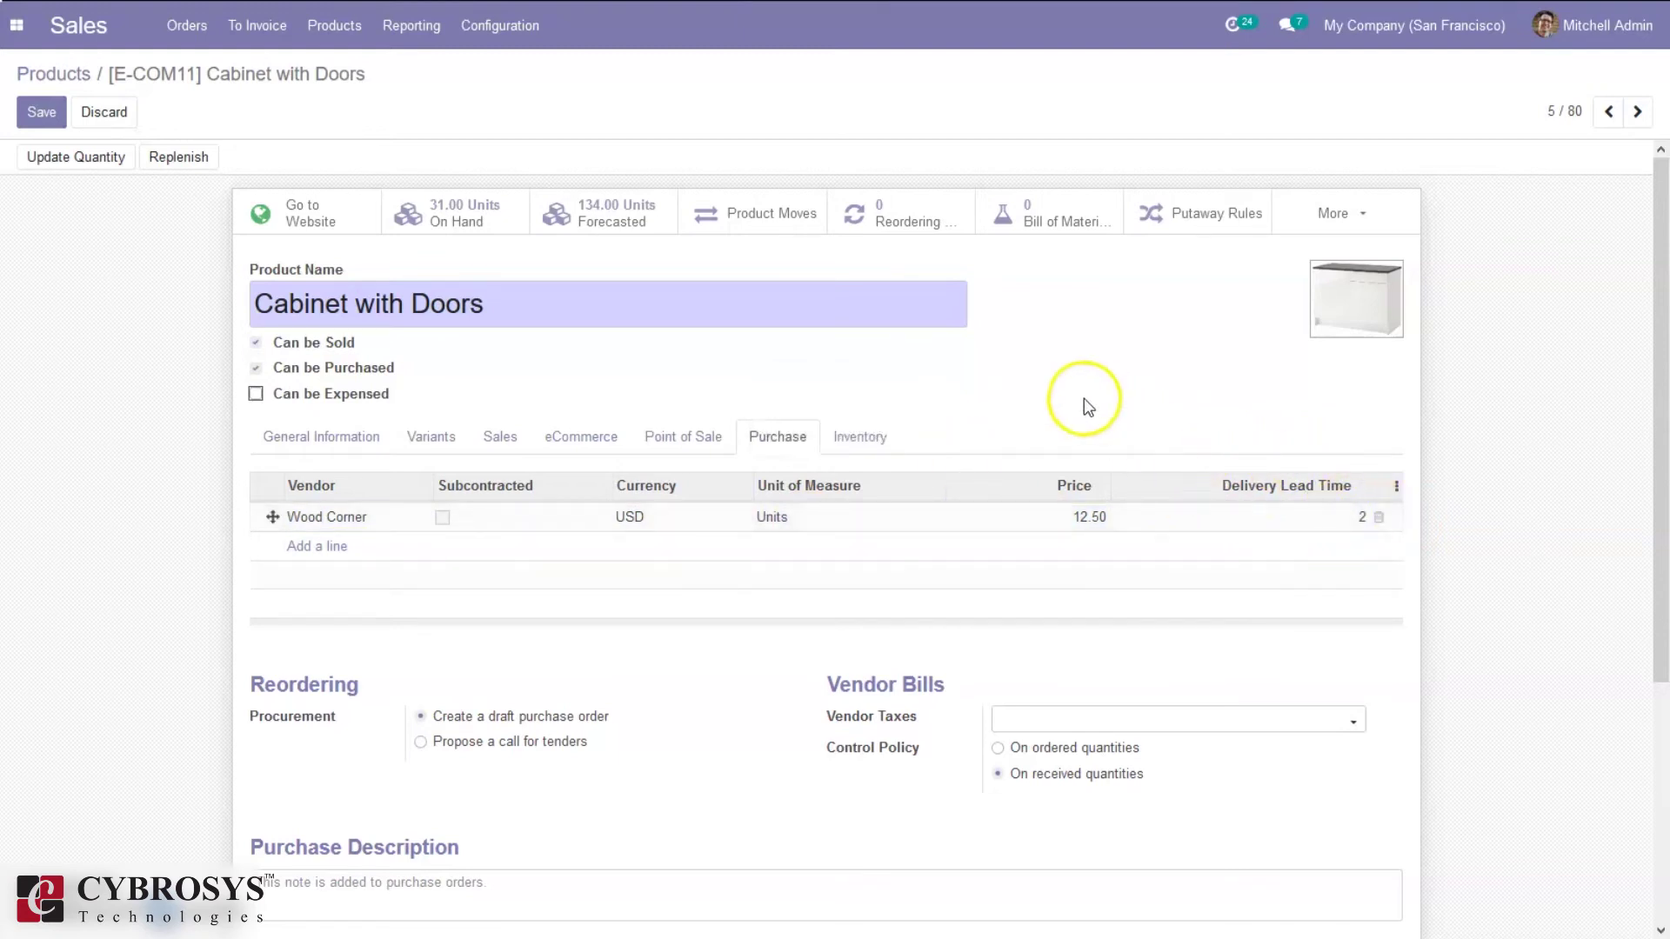
pyautogui.click(43, 114)
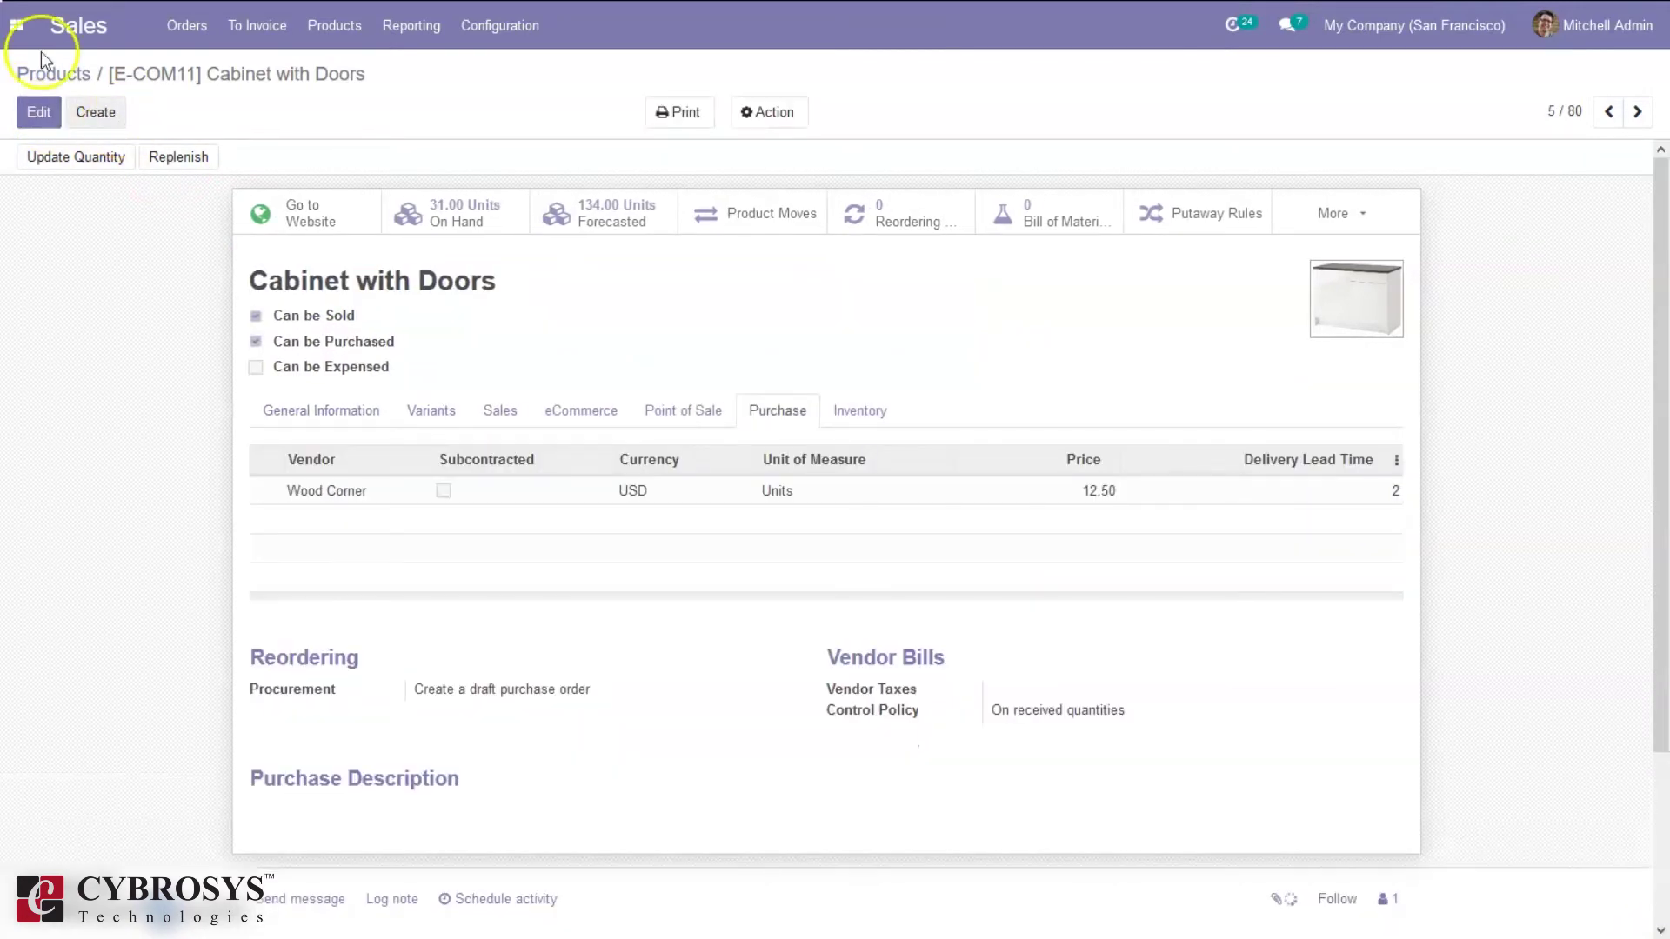
# Switch to the Purchase app and create a new request for quotation with Wood Corner as the vendor
pyautogui.click(19, 35)
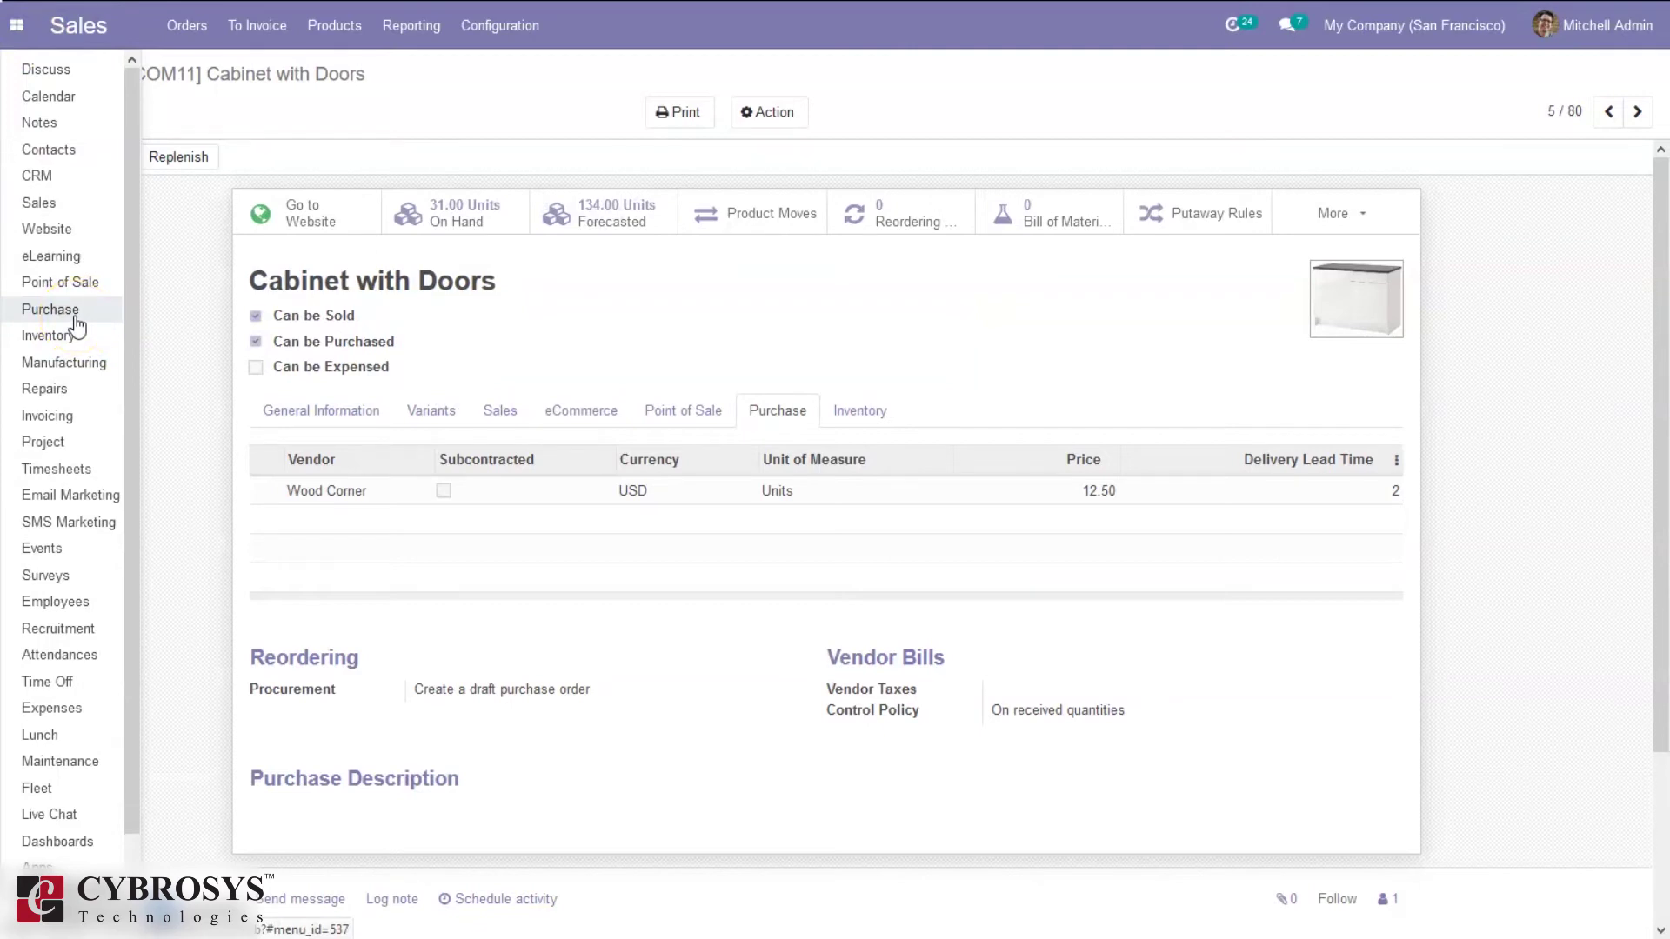
pyautogui.click(75, 315)
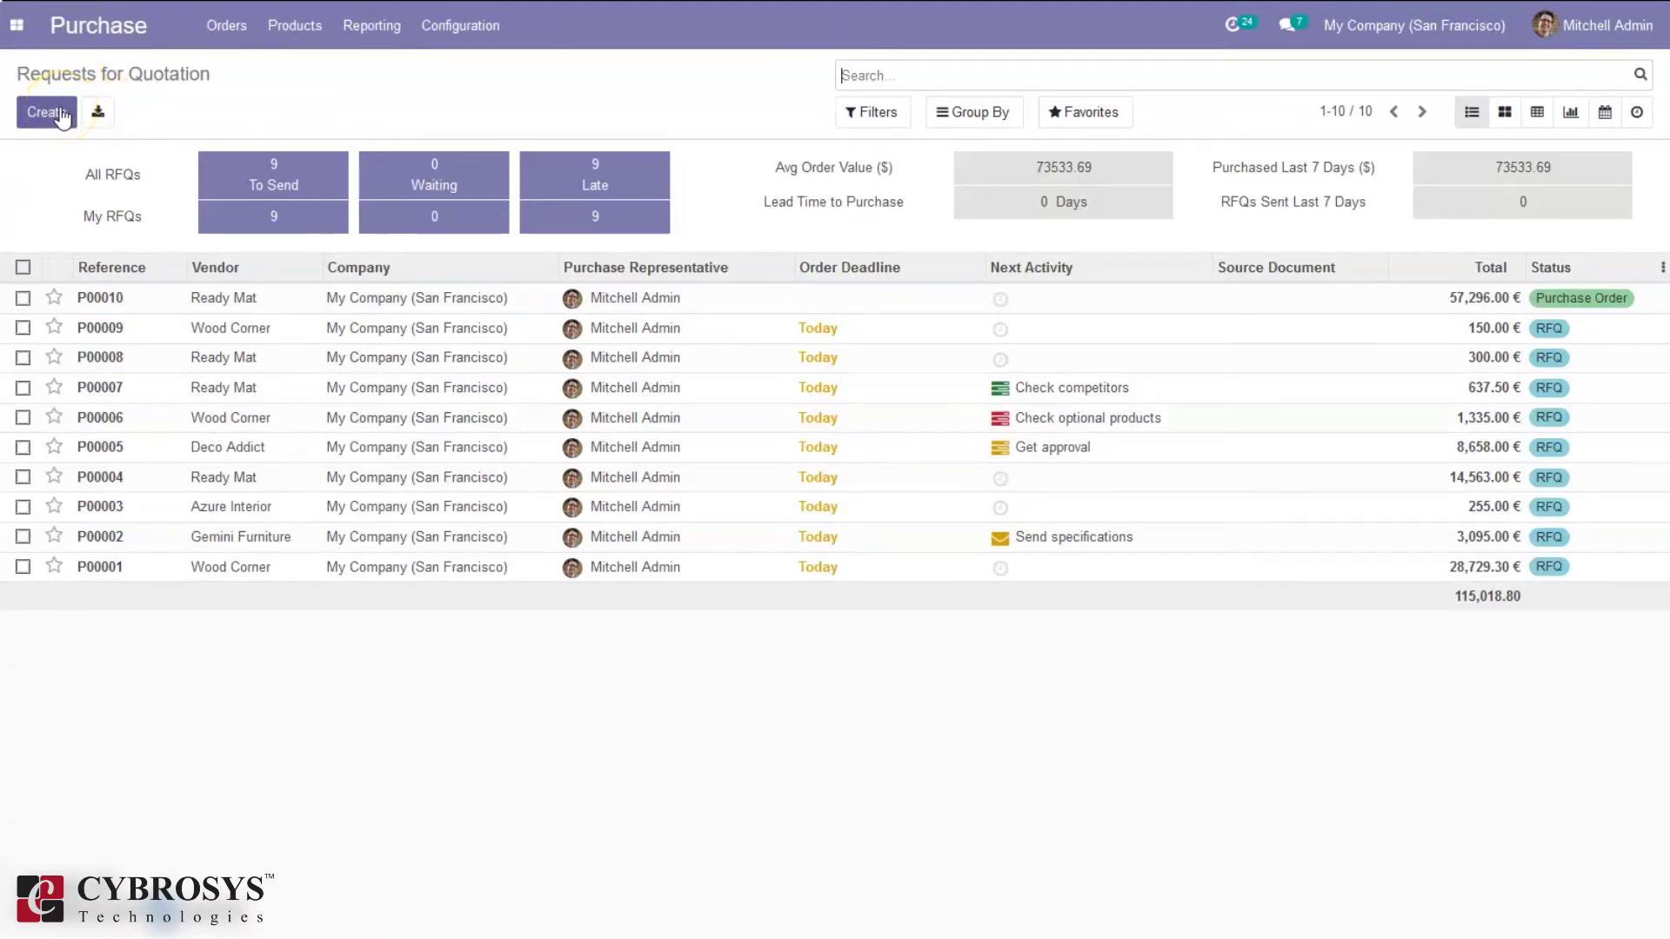
pyautogui.click(61, 113)
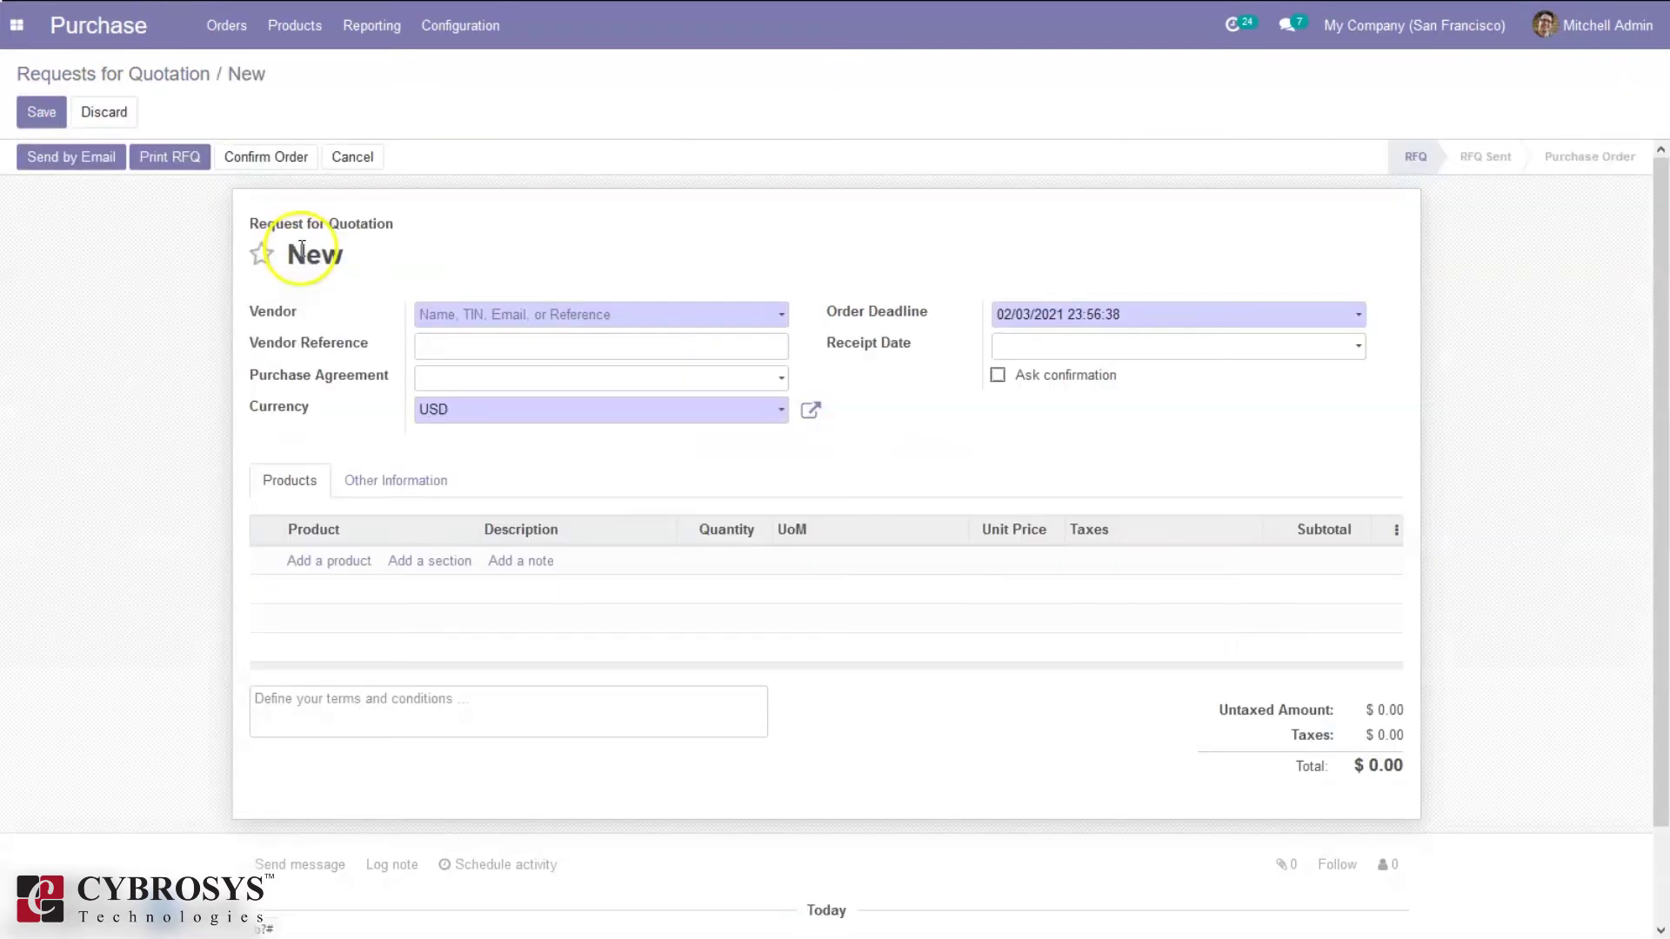
pyautogui.click(461, 323)
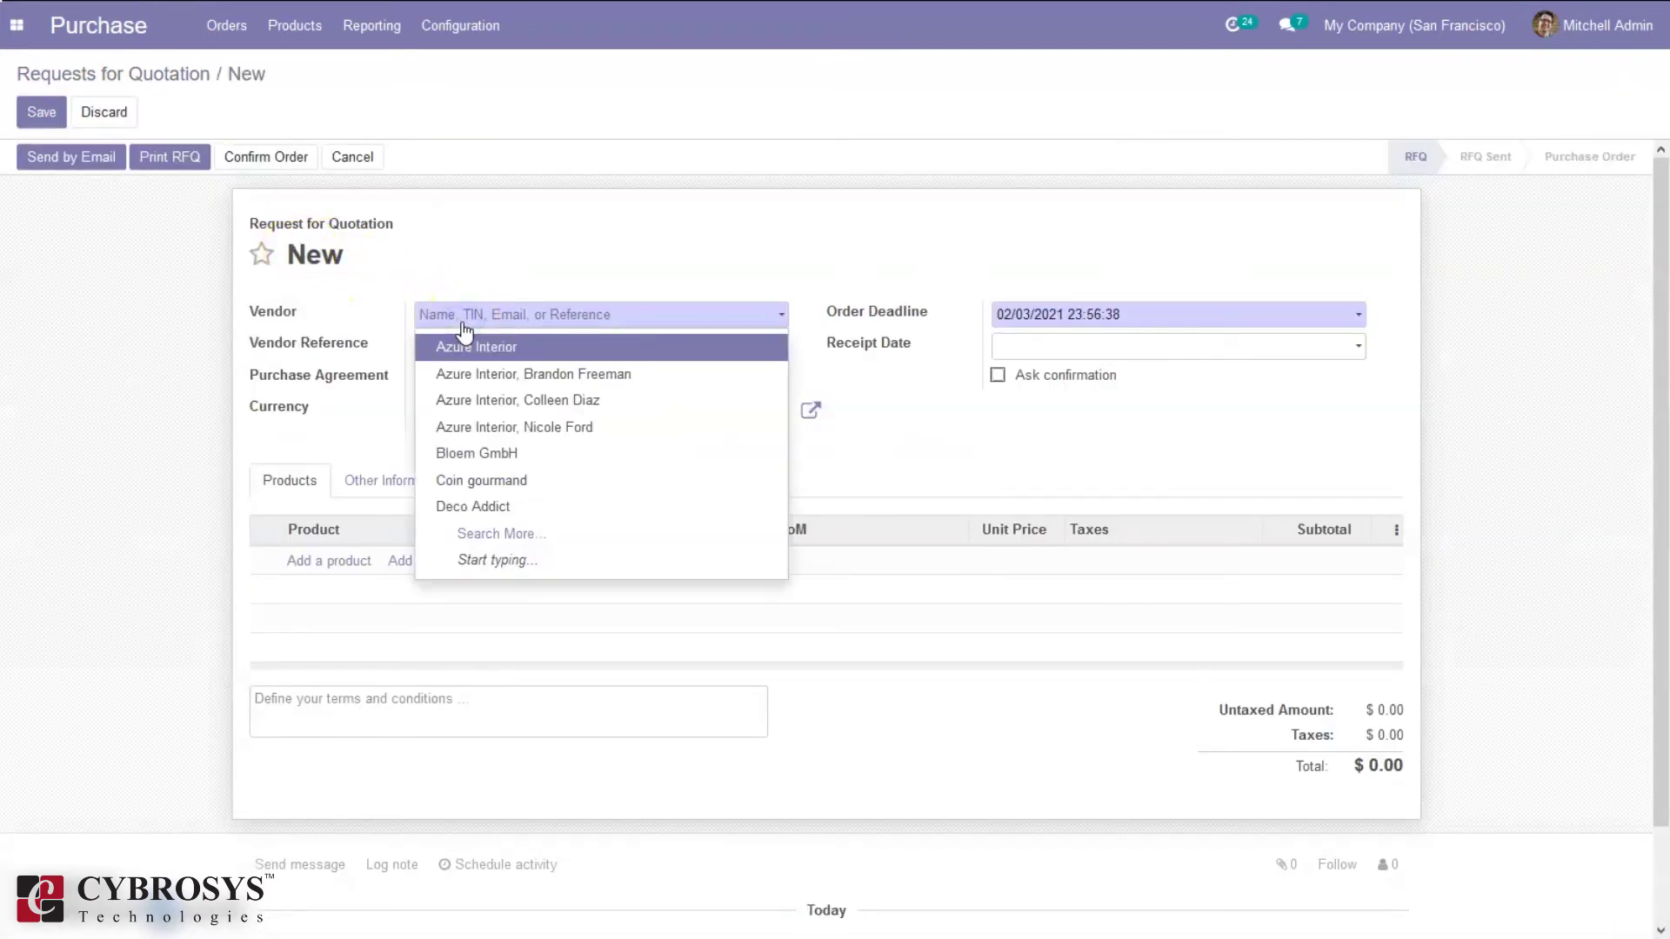
pyautogui.write('woo')
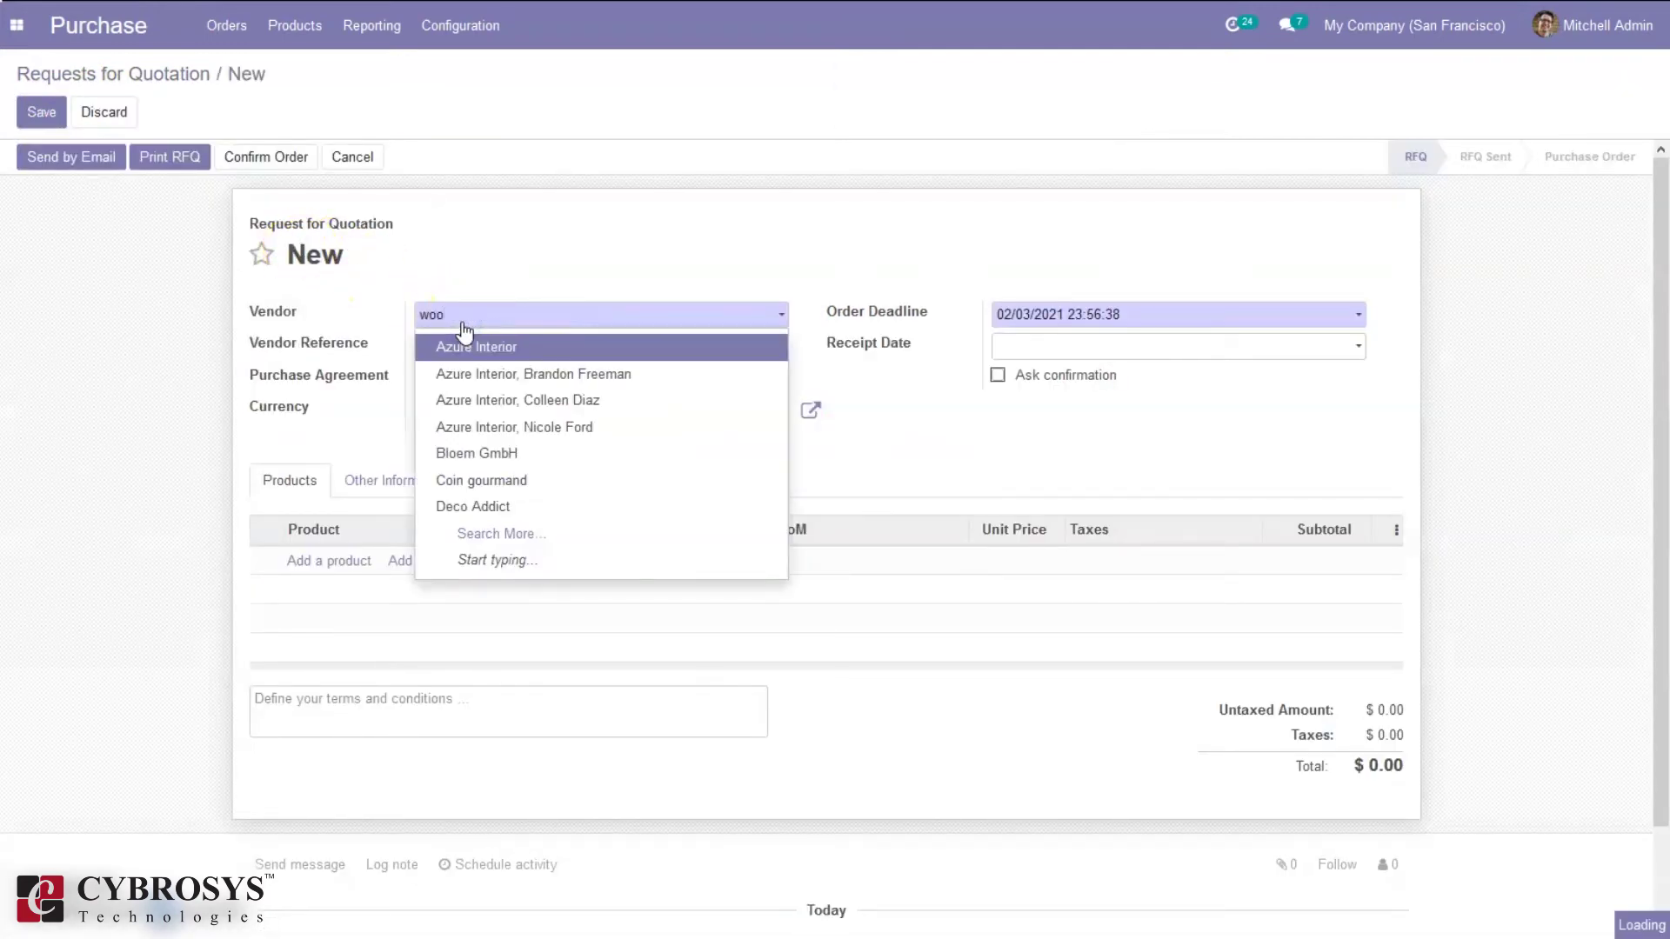
pyautogui.click(504, 372)
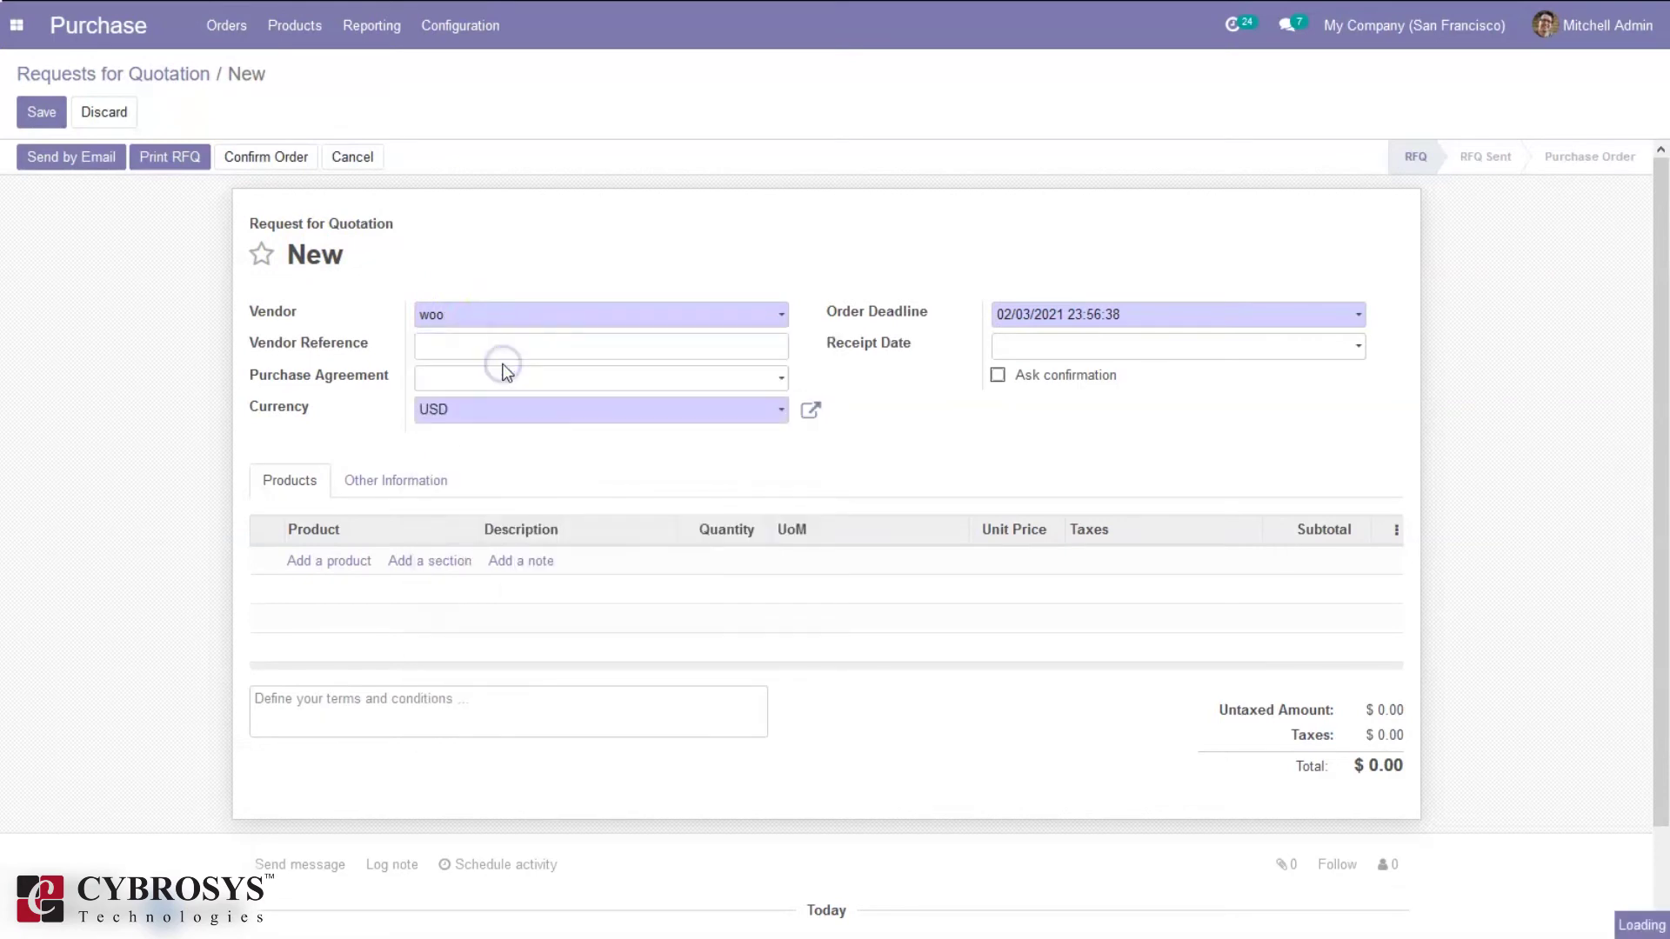
# Add the product Cabinet with Doors [E-COM11] as a line on the Wood Corner request for quotation
pyautogui.click(347, 566)
pyautogui.write('cab')
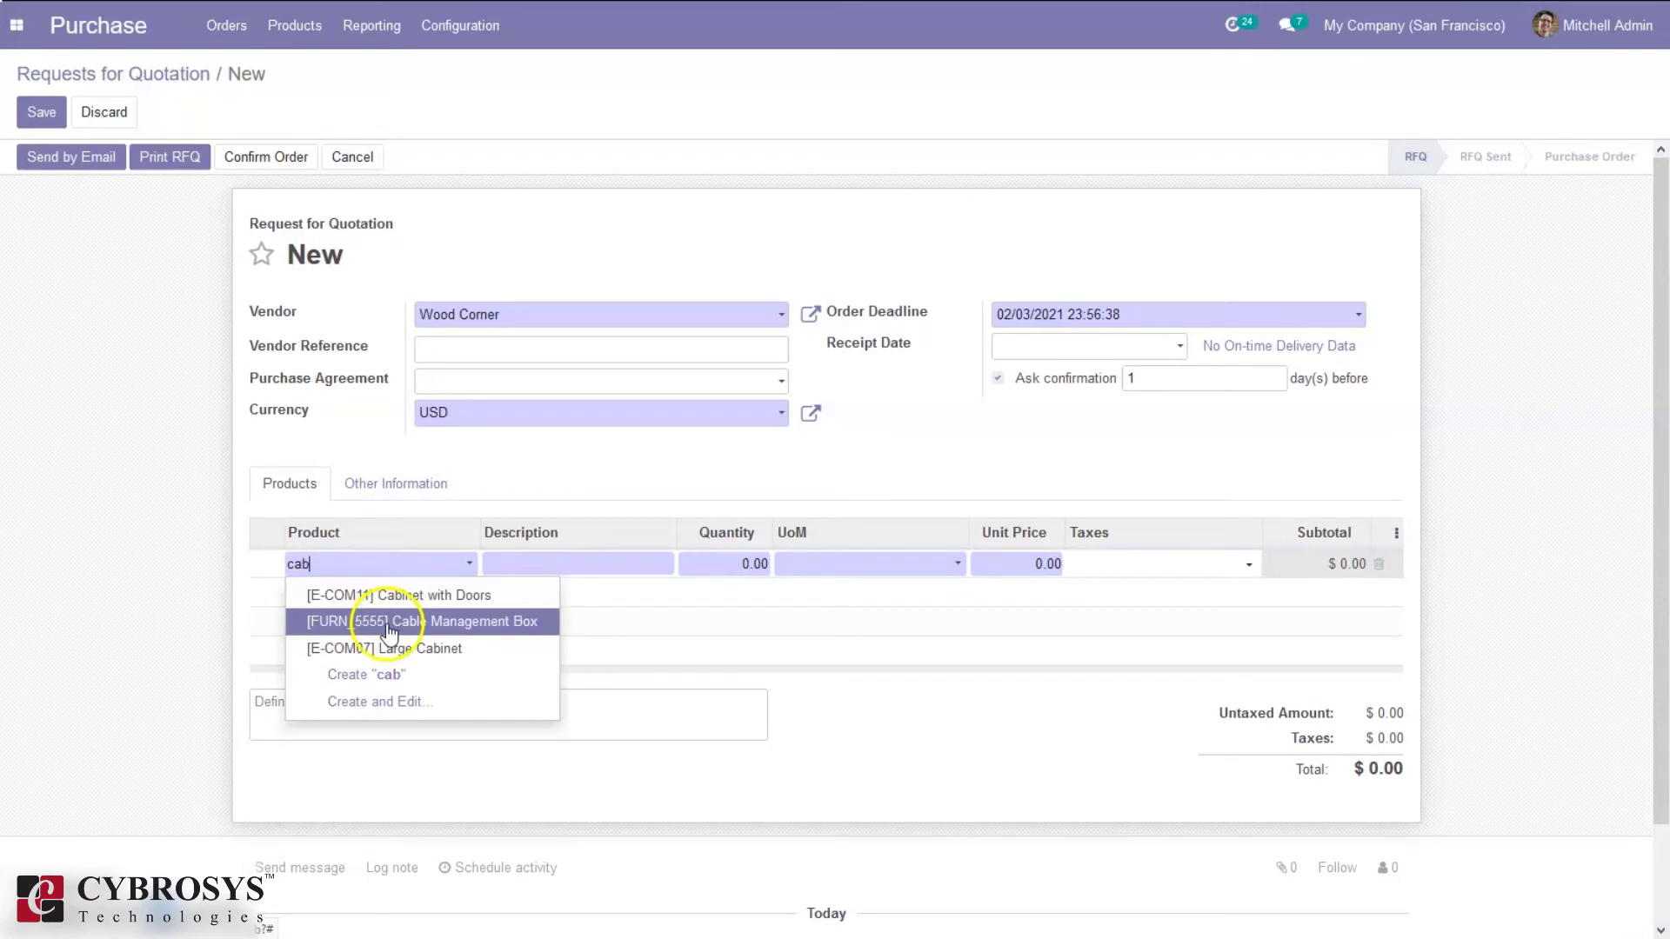
pyautogui.click(381, 596)
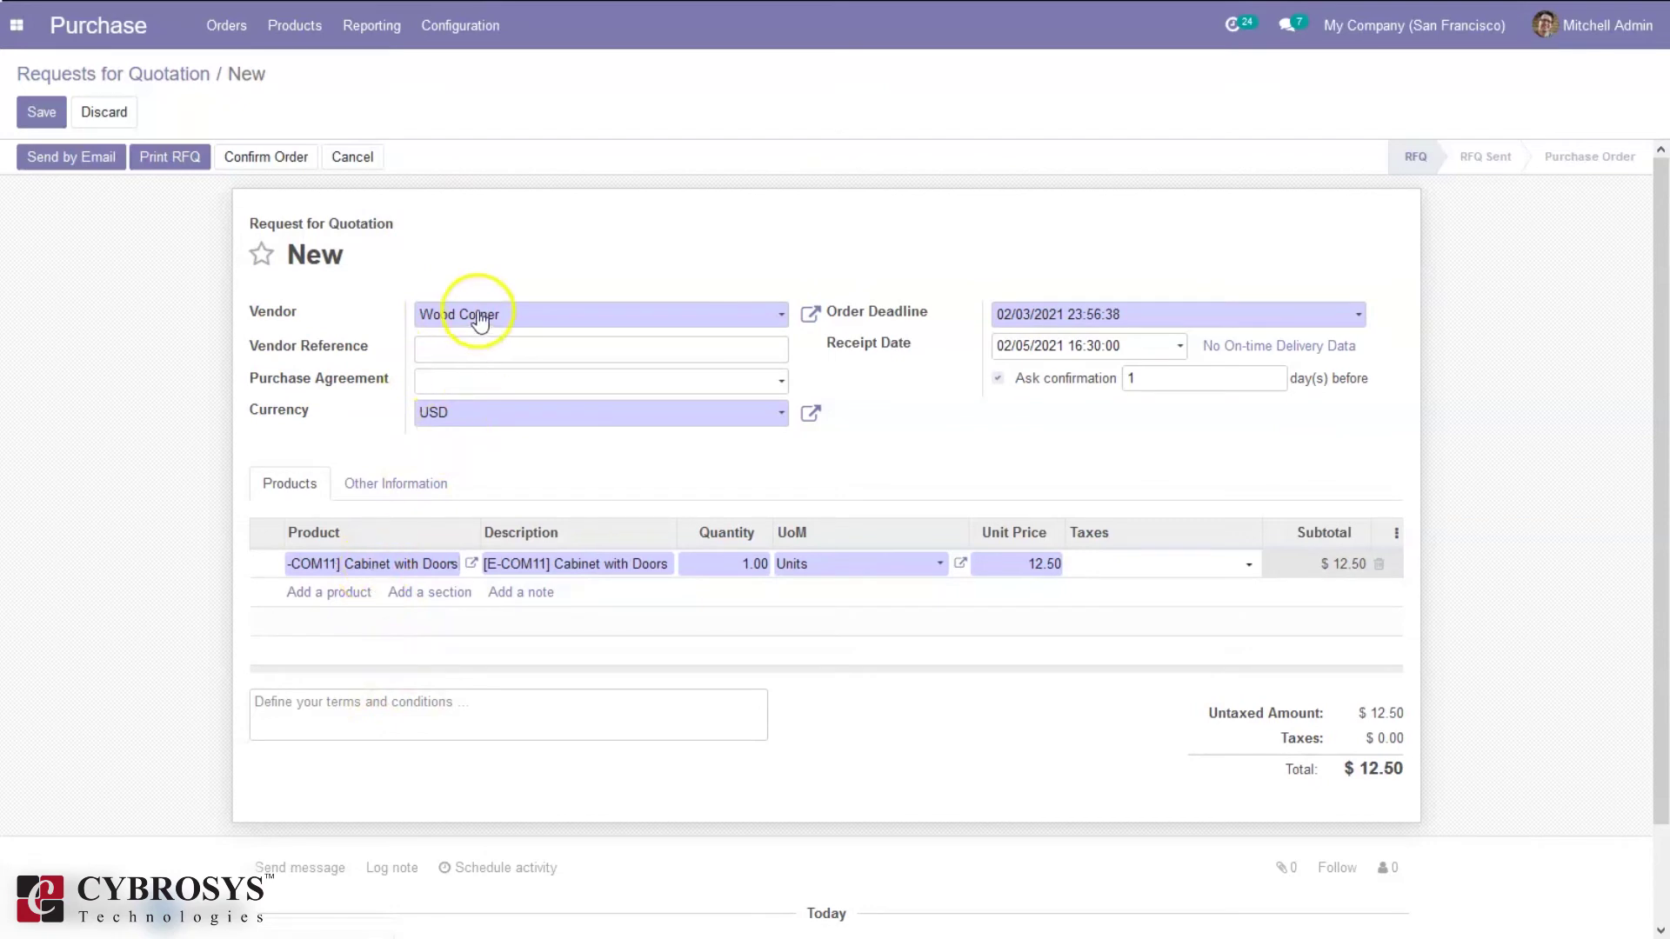
pyautogui.click(808, 385)
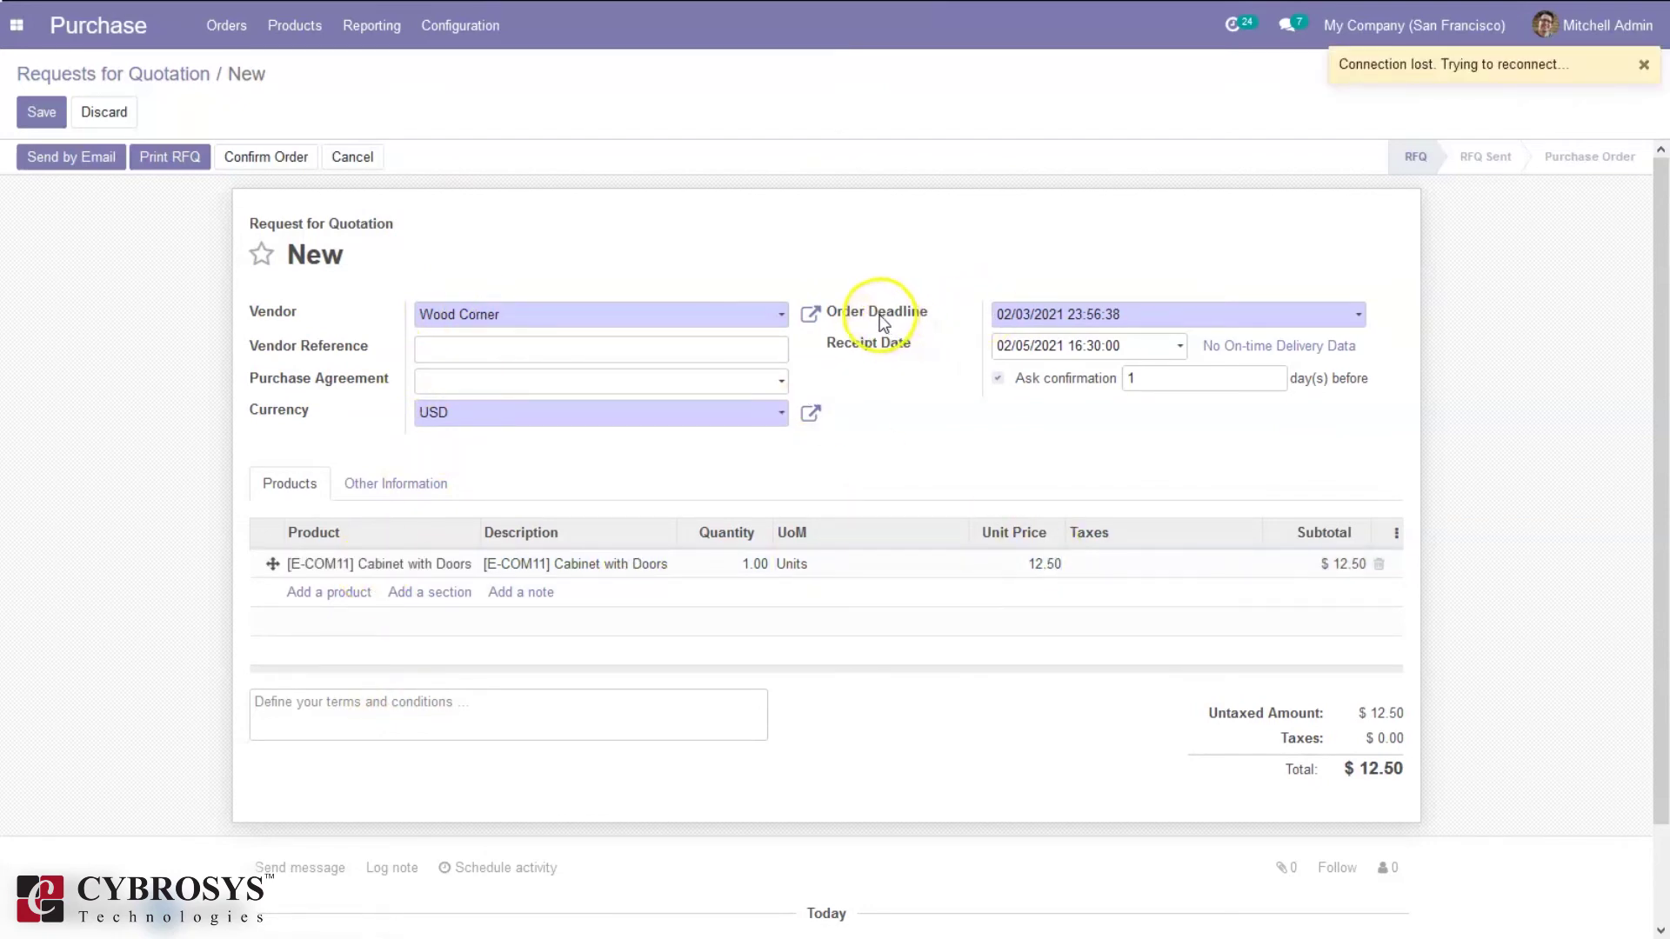
# Confirm the purchase order and validate its receipt with an immediate transfer of all quantities
pyautogui.moveTo(881, 356)
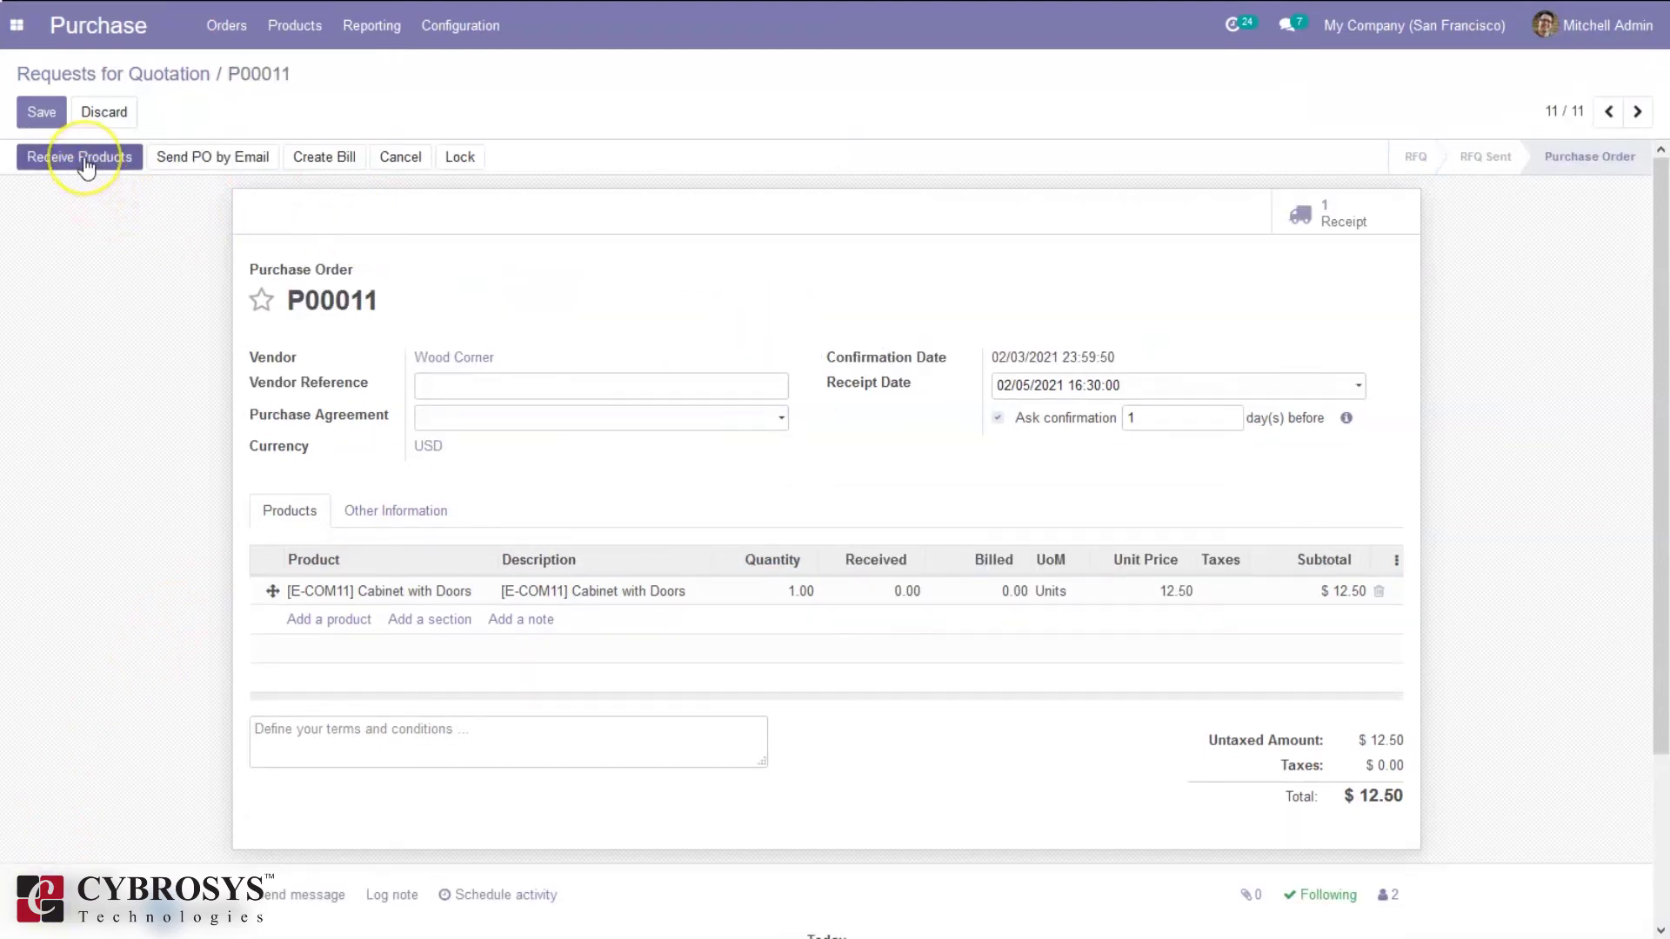
pyautogui.click(130, 161)
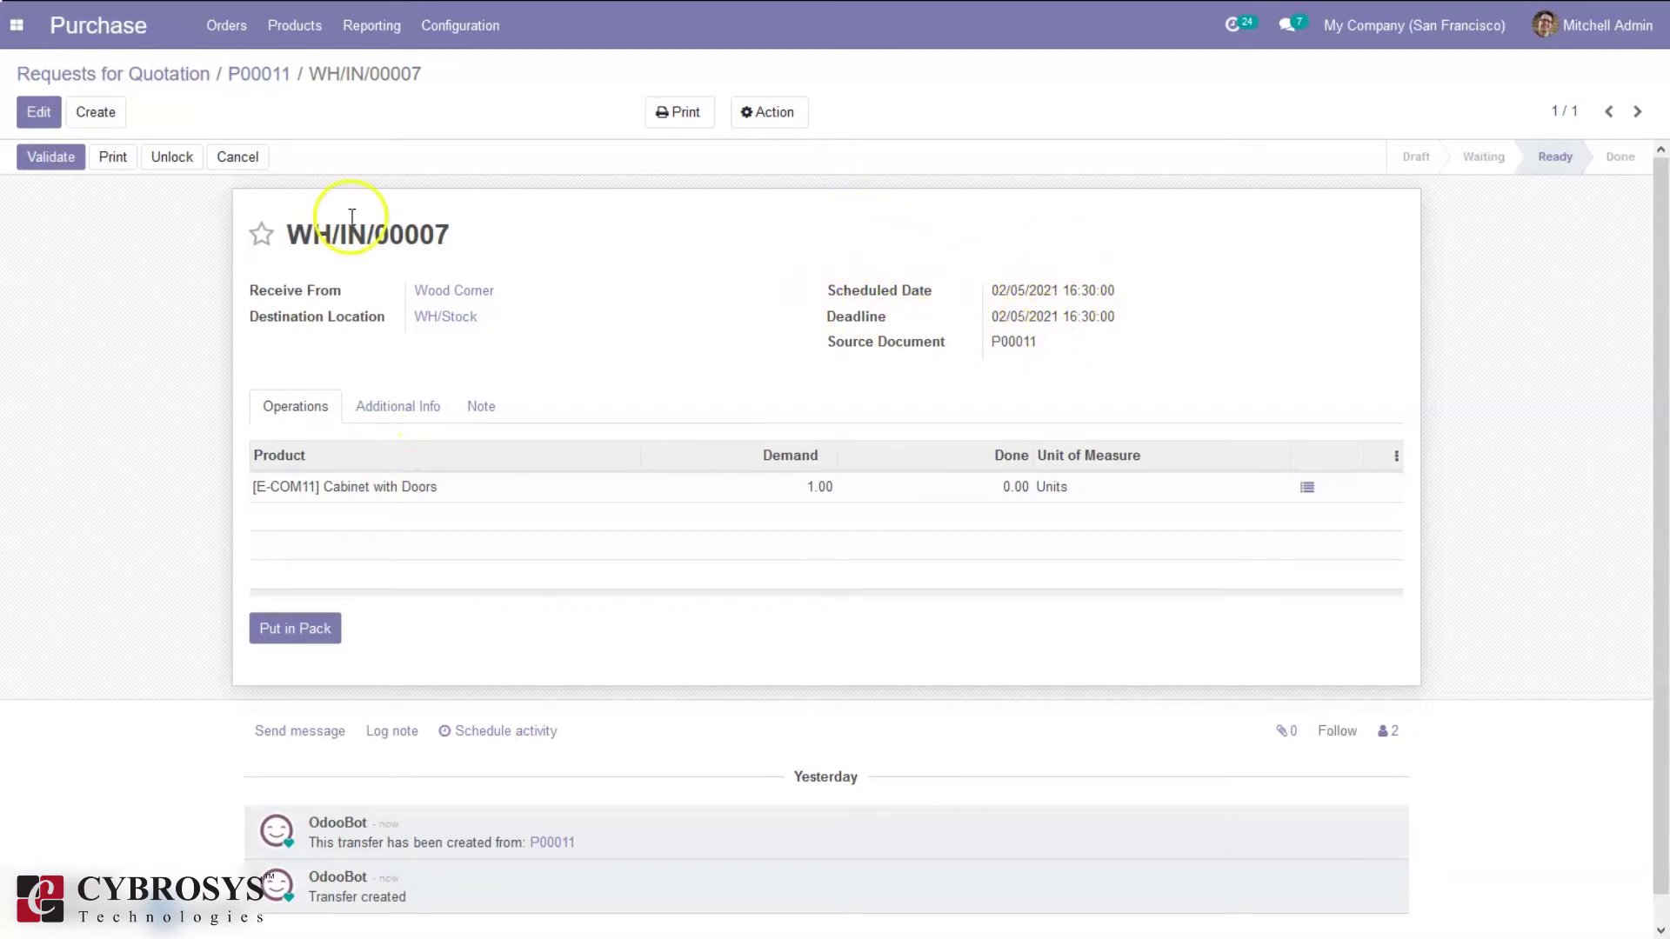
pyautogui.click(43, 163)
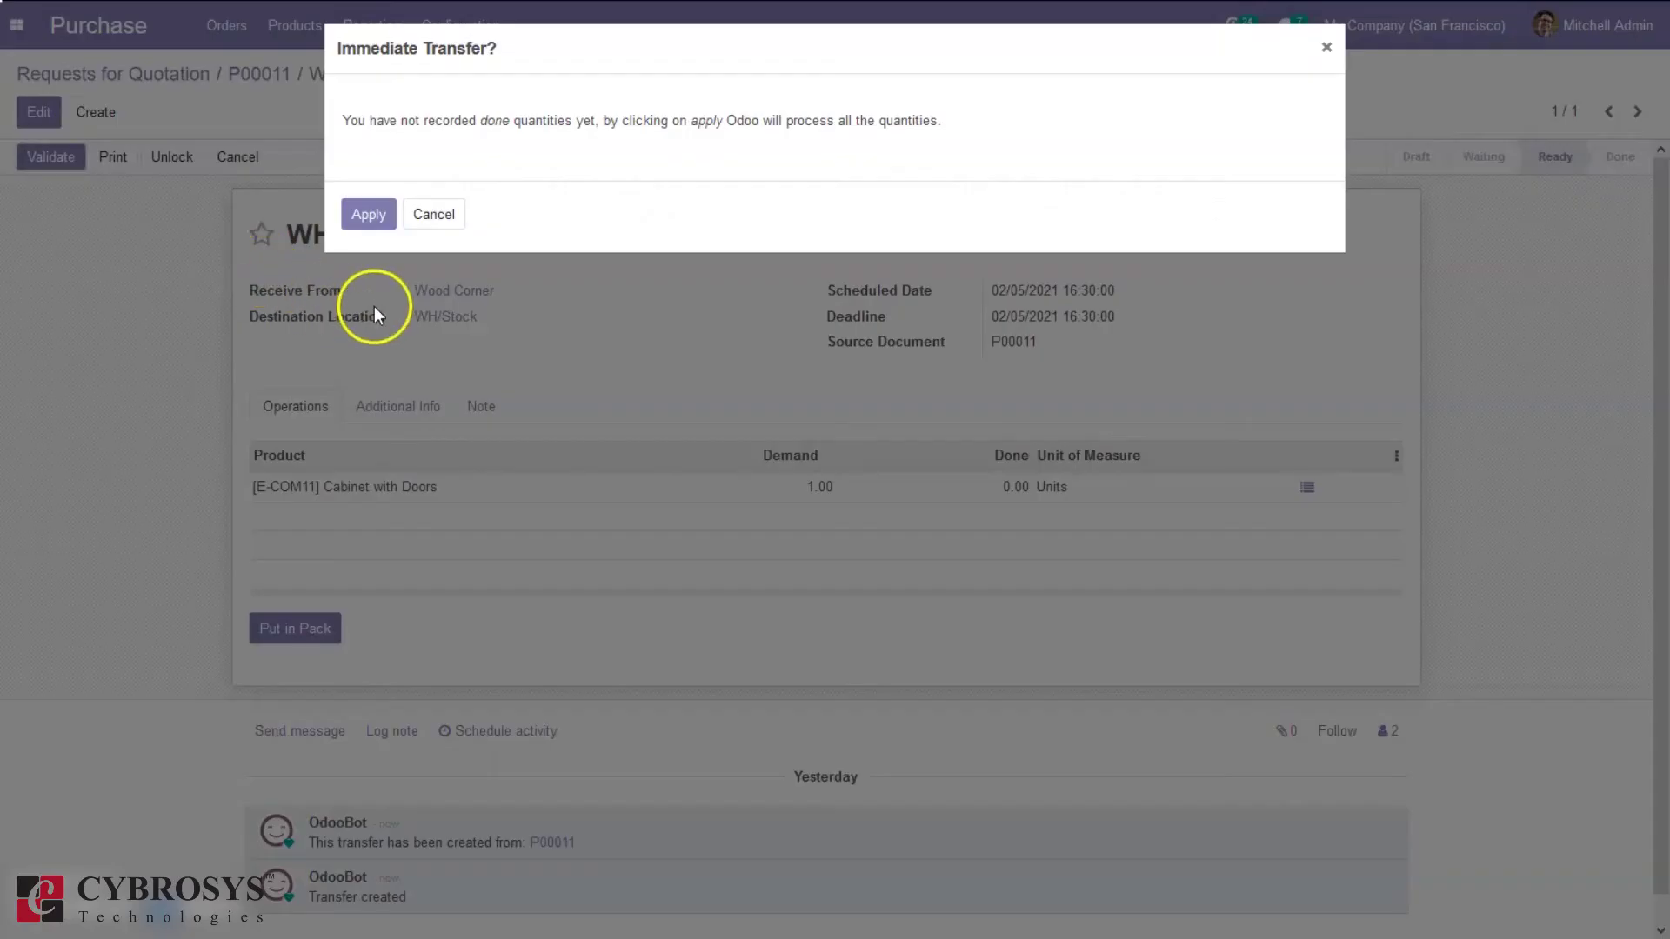
pyautogui.click(362, 216)
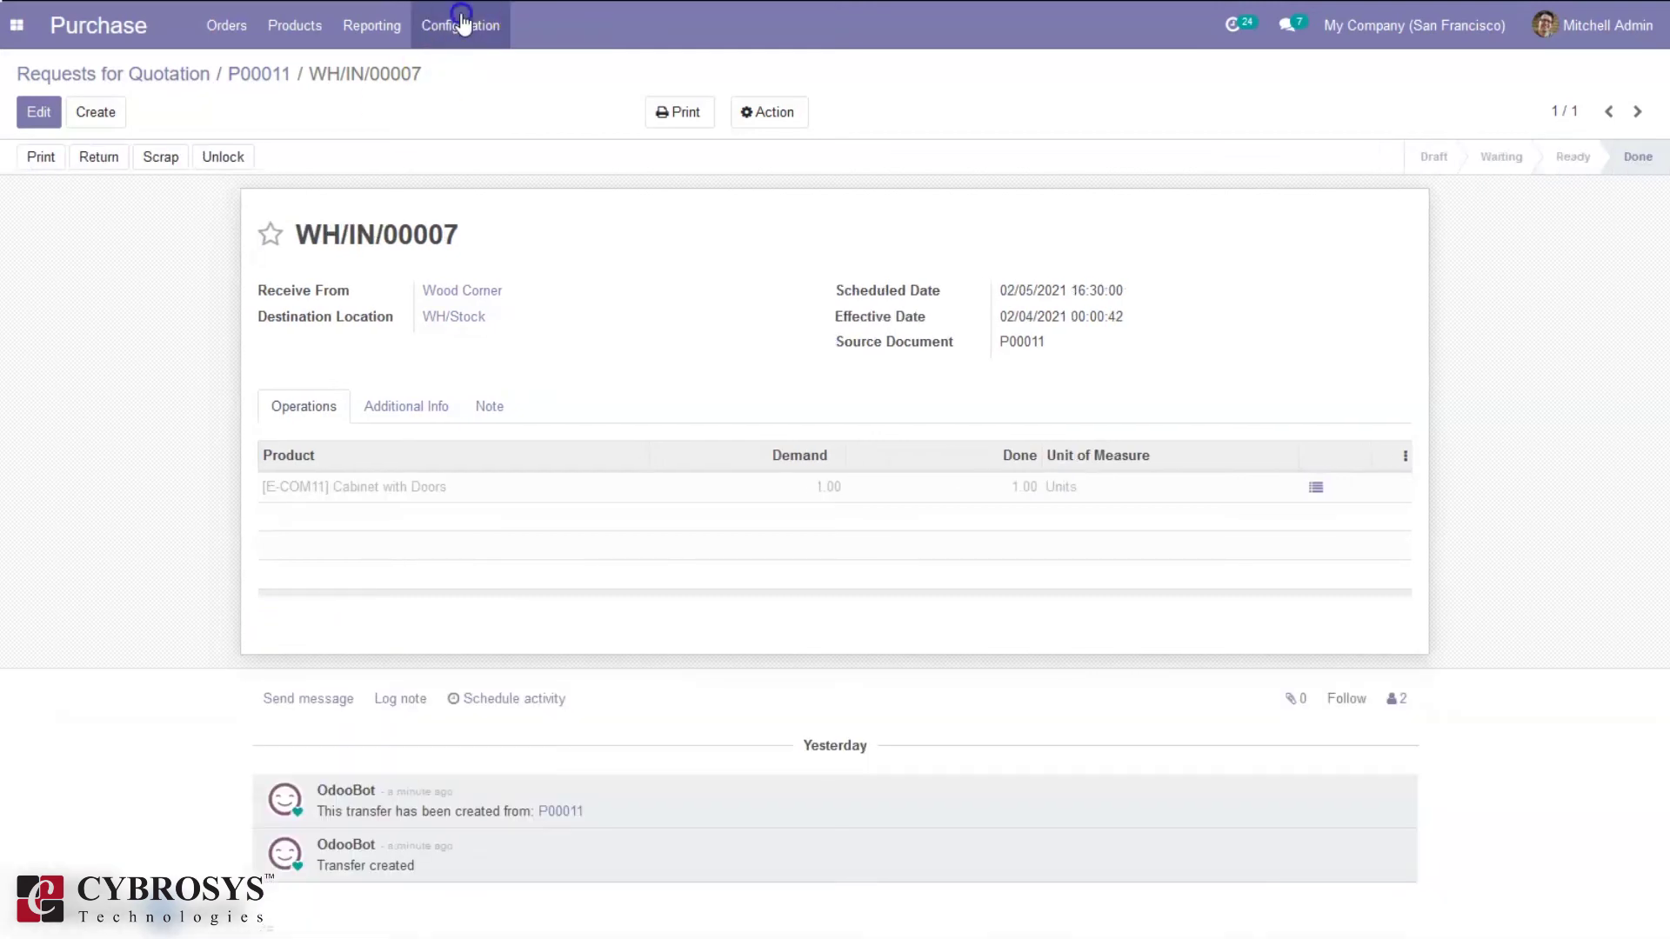
# In the settings, enable Security Lead Time for Purchase, set it to 4.00 days and save
pyautogui.click(461, 24)
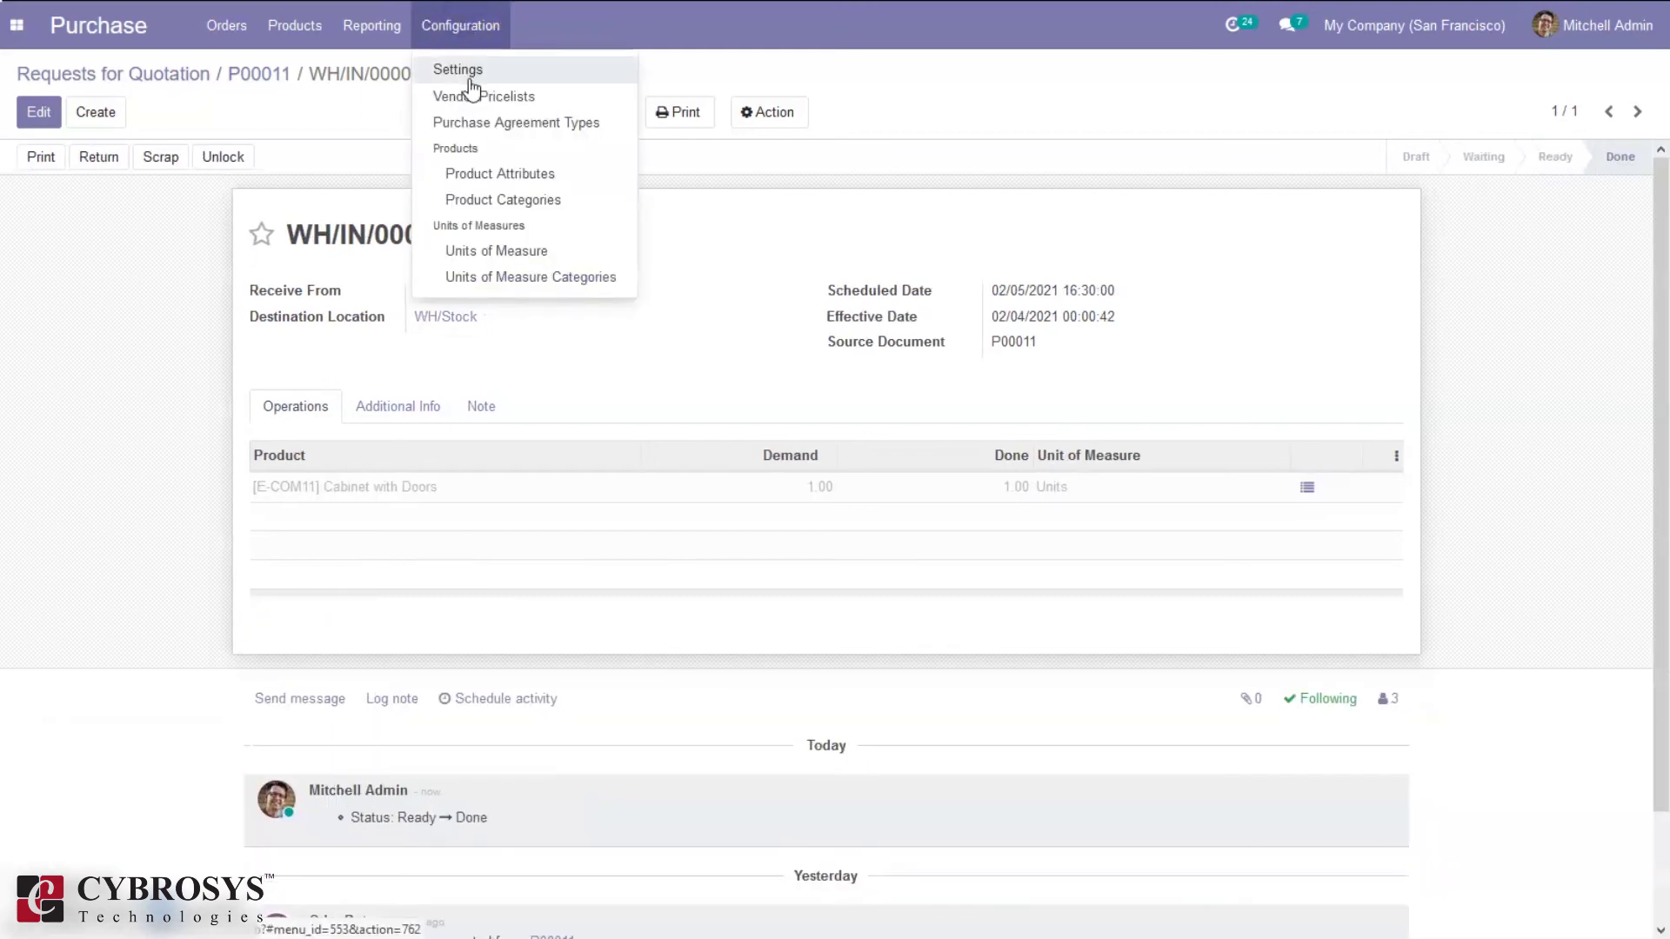
pyautogui.click(469, 78)
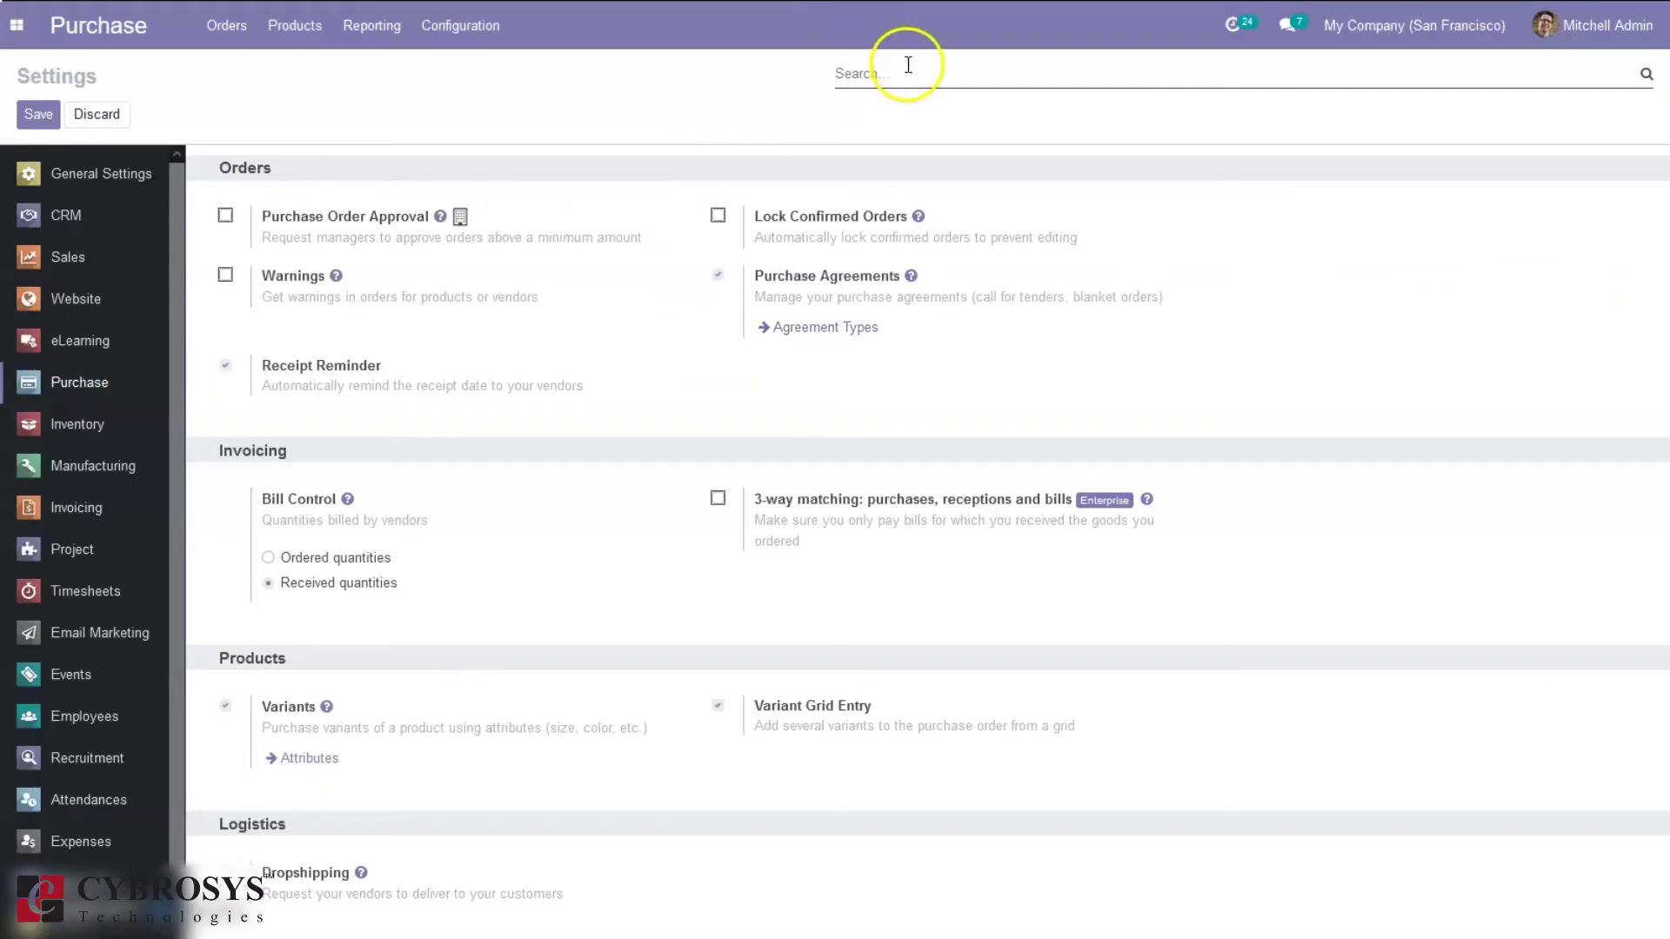
pyautogui.click(907, 64)
pyautogui.write('sec')
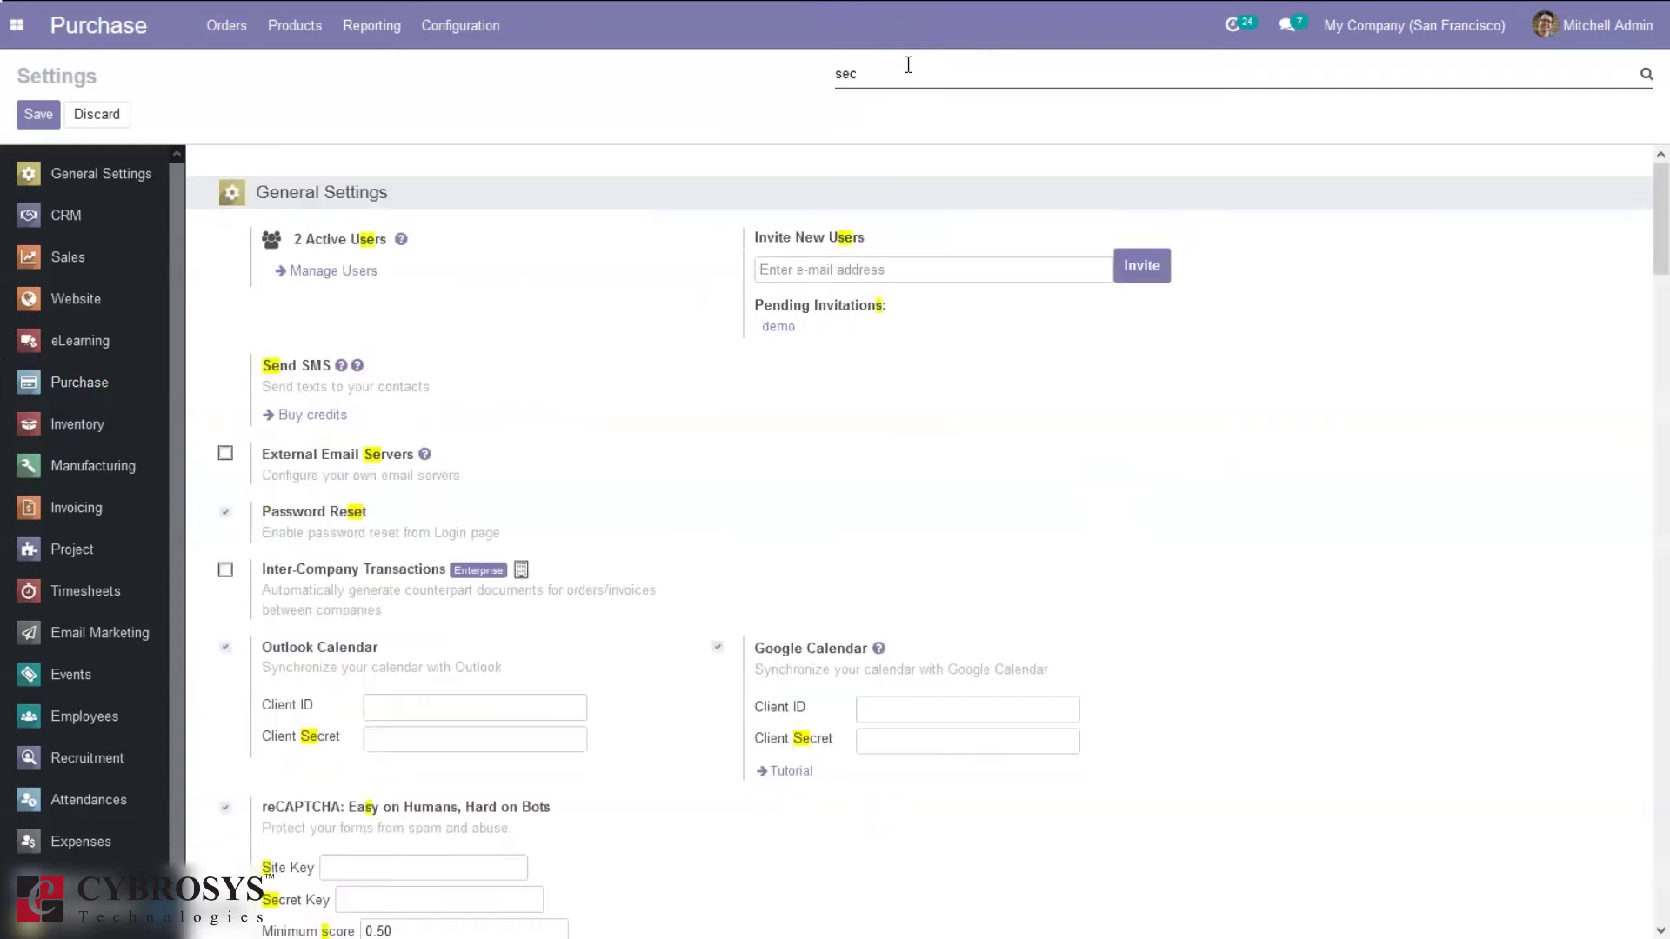
pyautogui.write('ur')
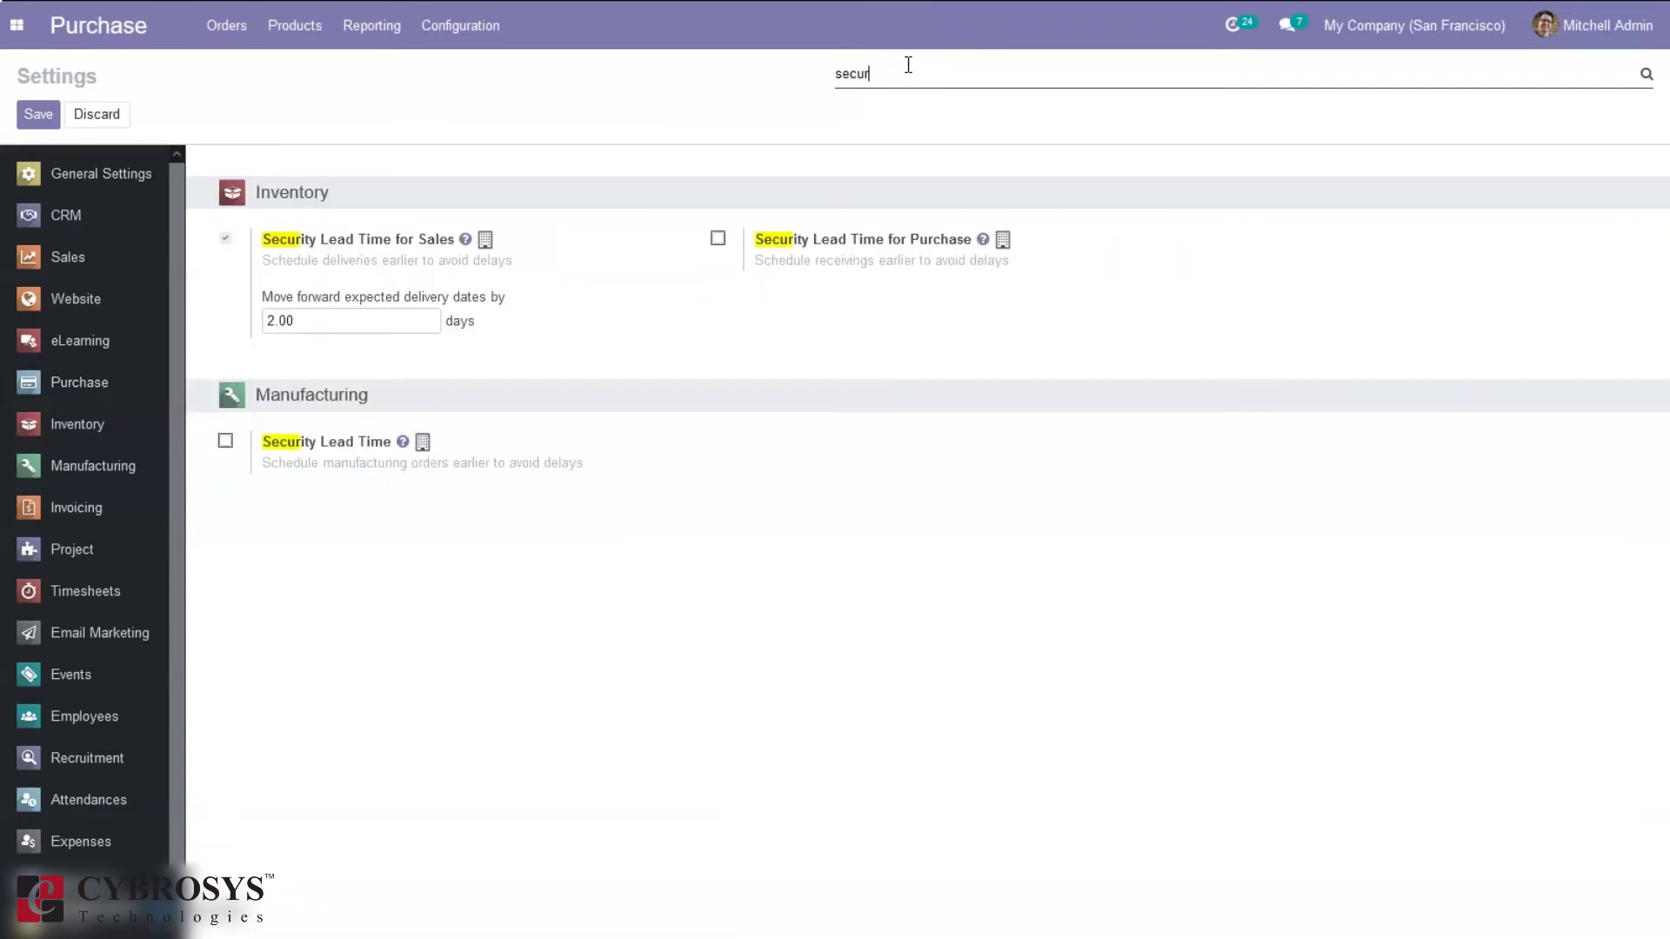
pyautogui.click(719, 240)
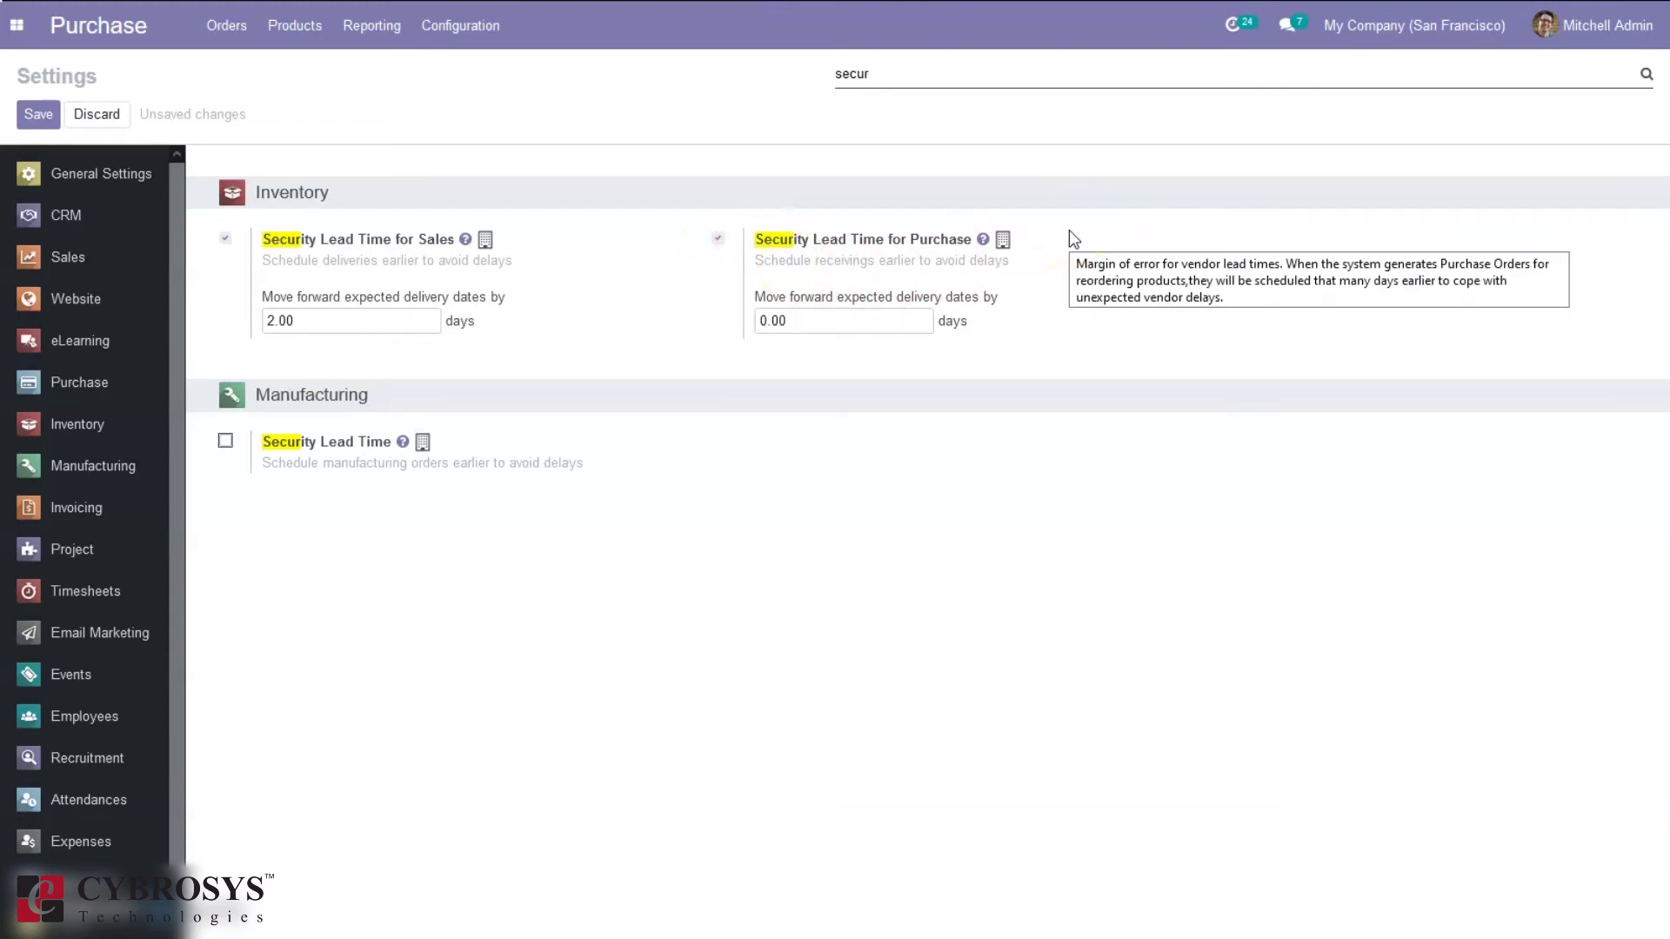
pyautogui.click(769, 323)
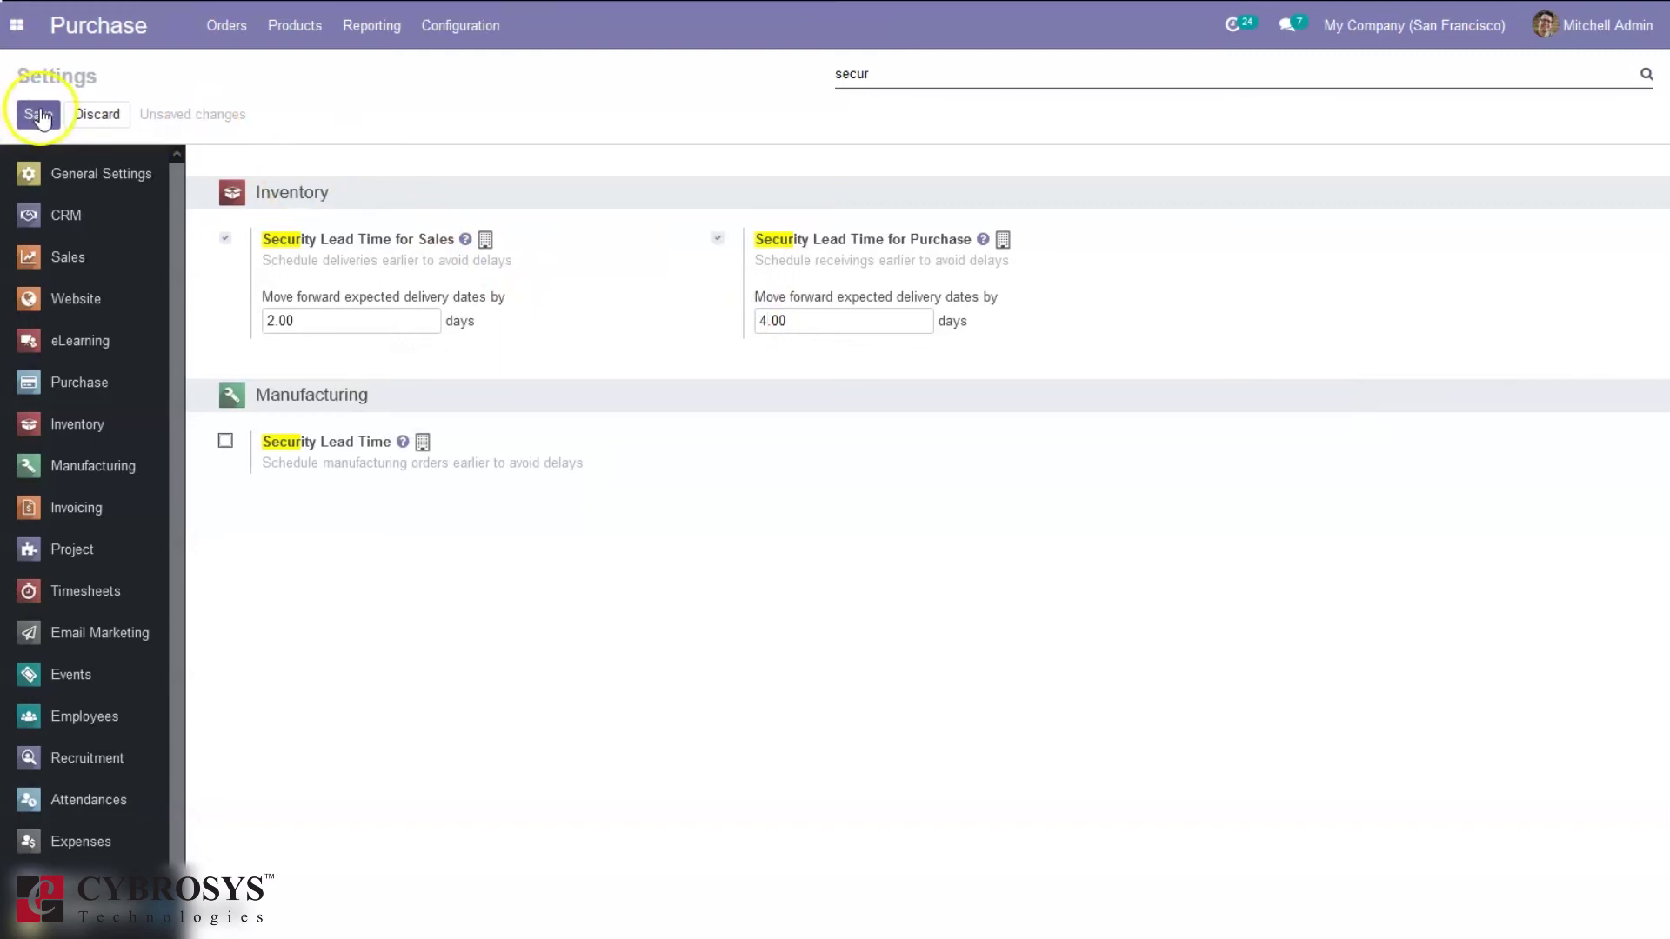
pyautogui.click(38, 113)
pyautogui.click(522, 329)
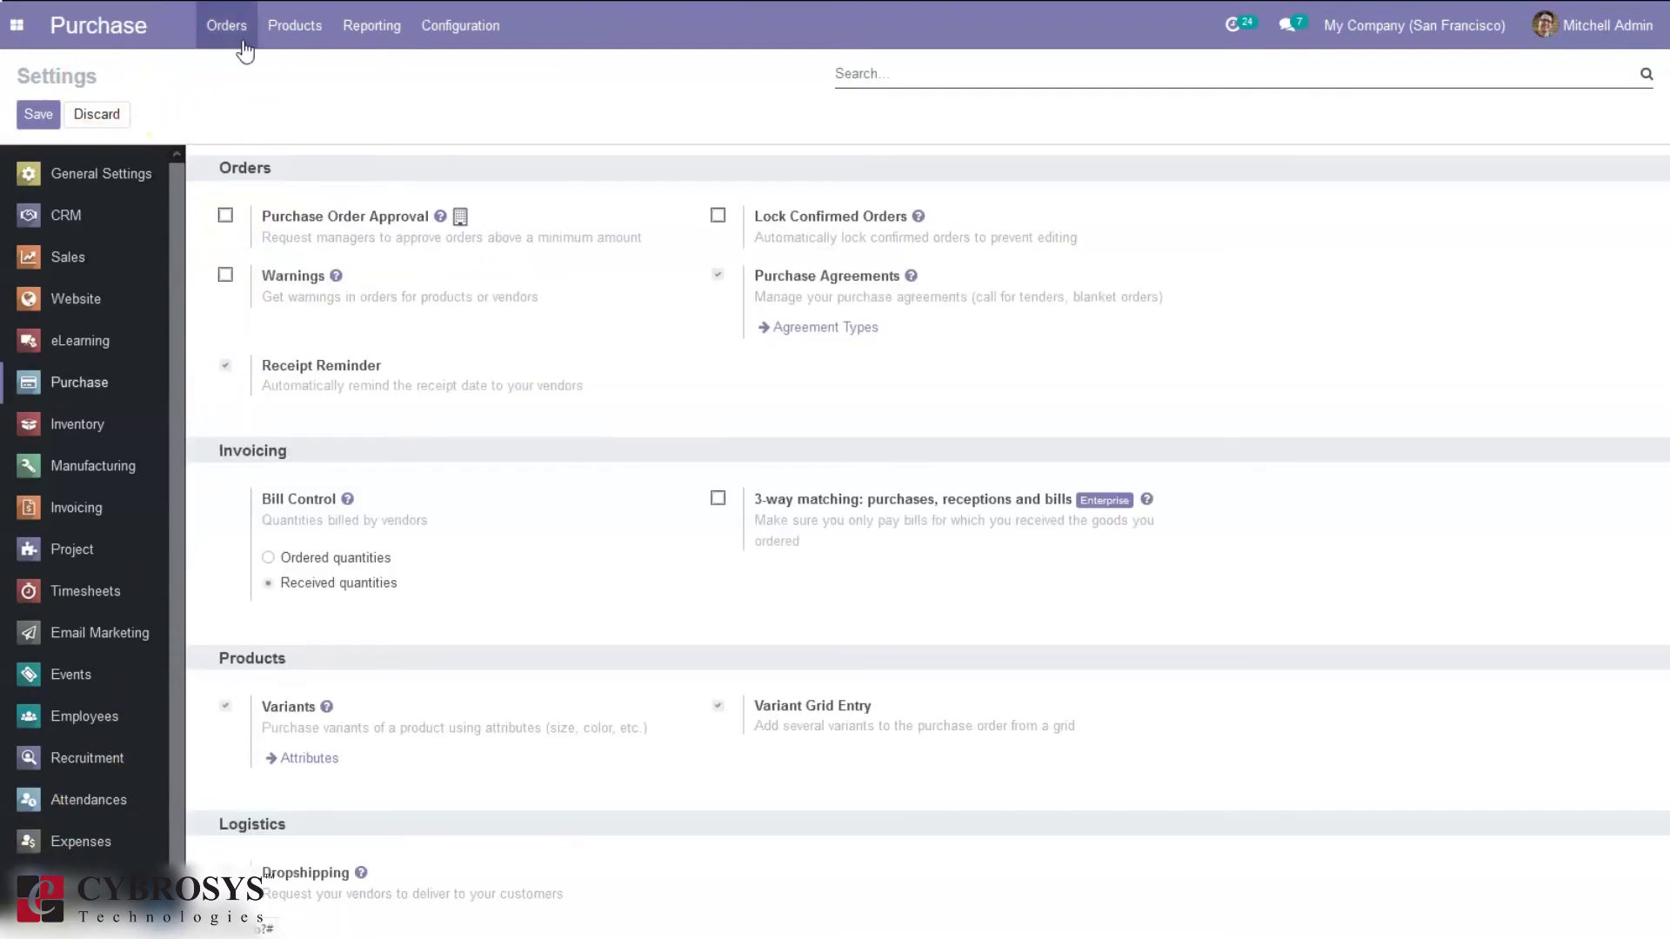
# Create a new purchase order from the purchase orders list with Wood Corner as the vendor
pyautogui.click(242, 42)
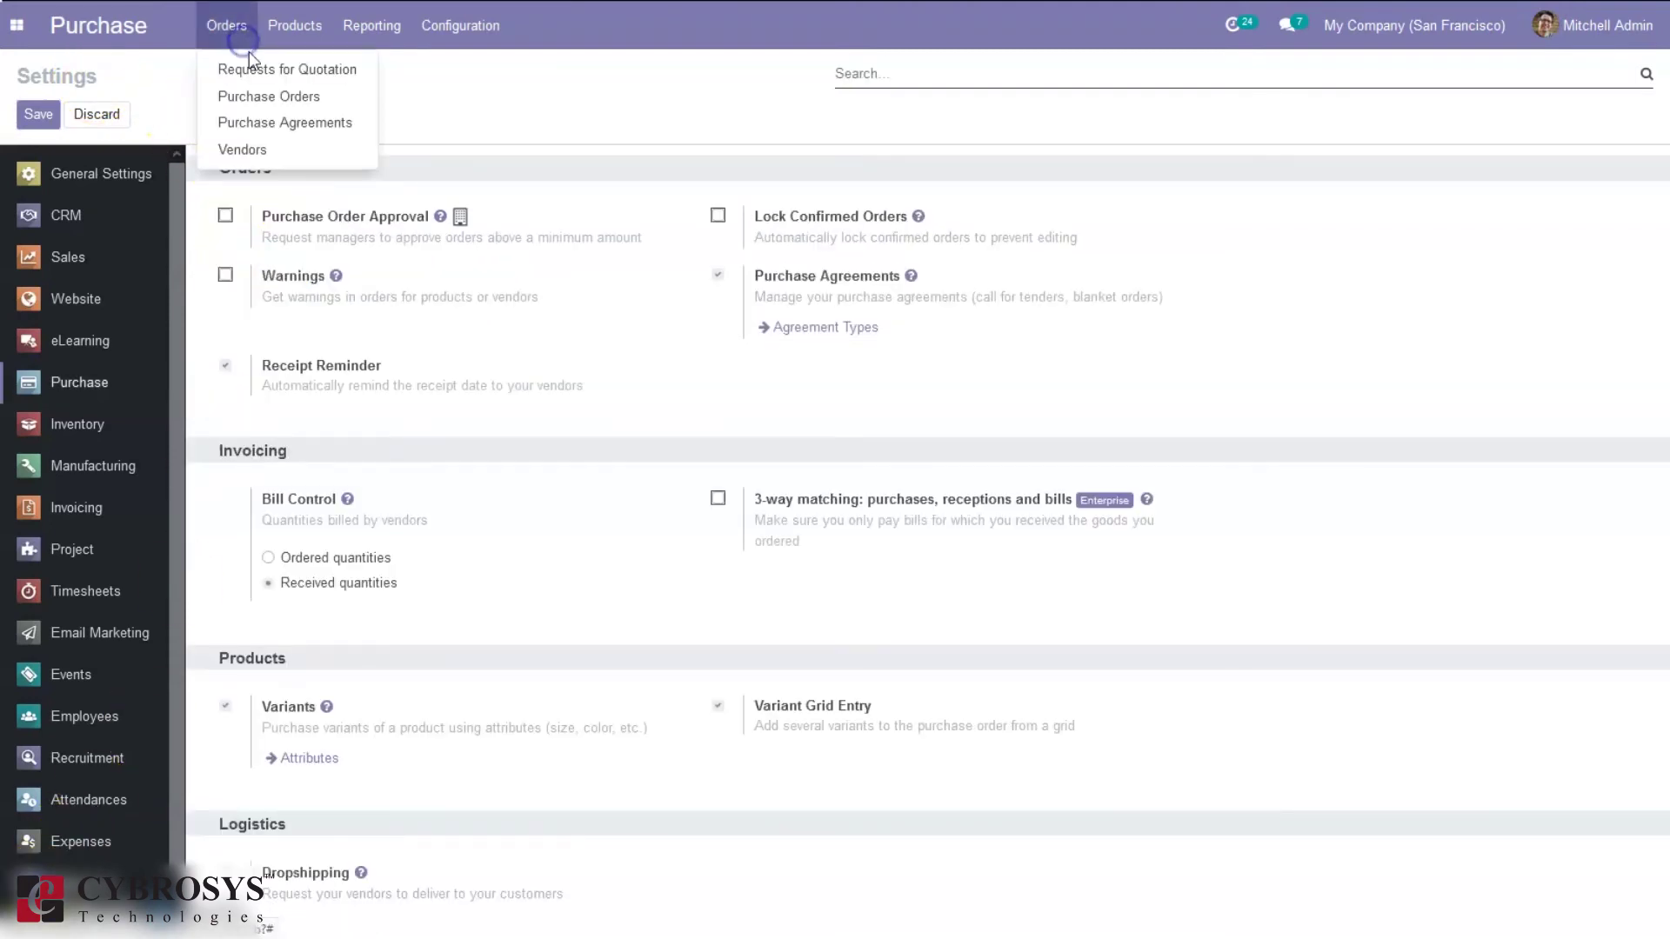
pyautogui.click(260, 96)
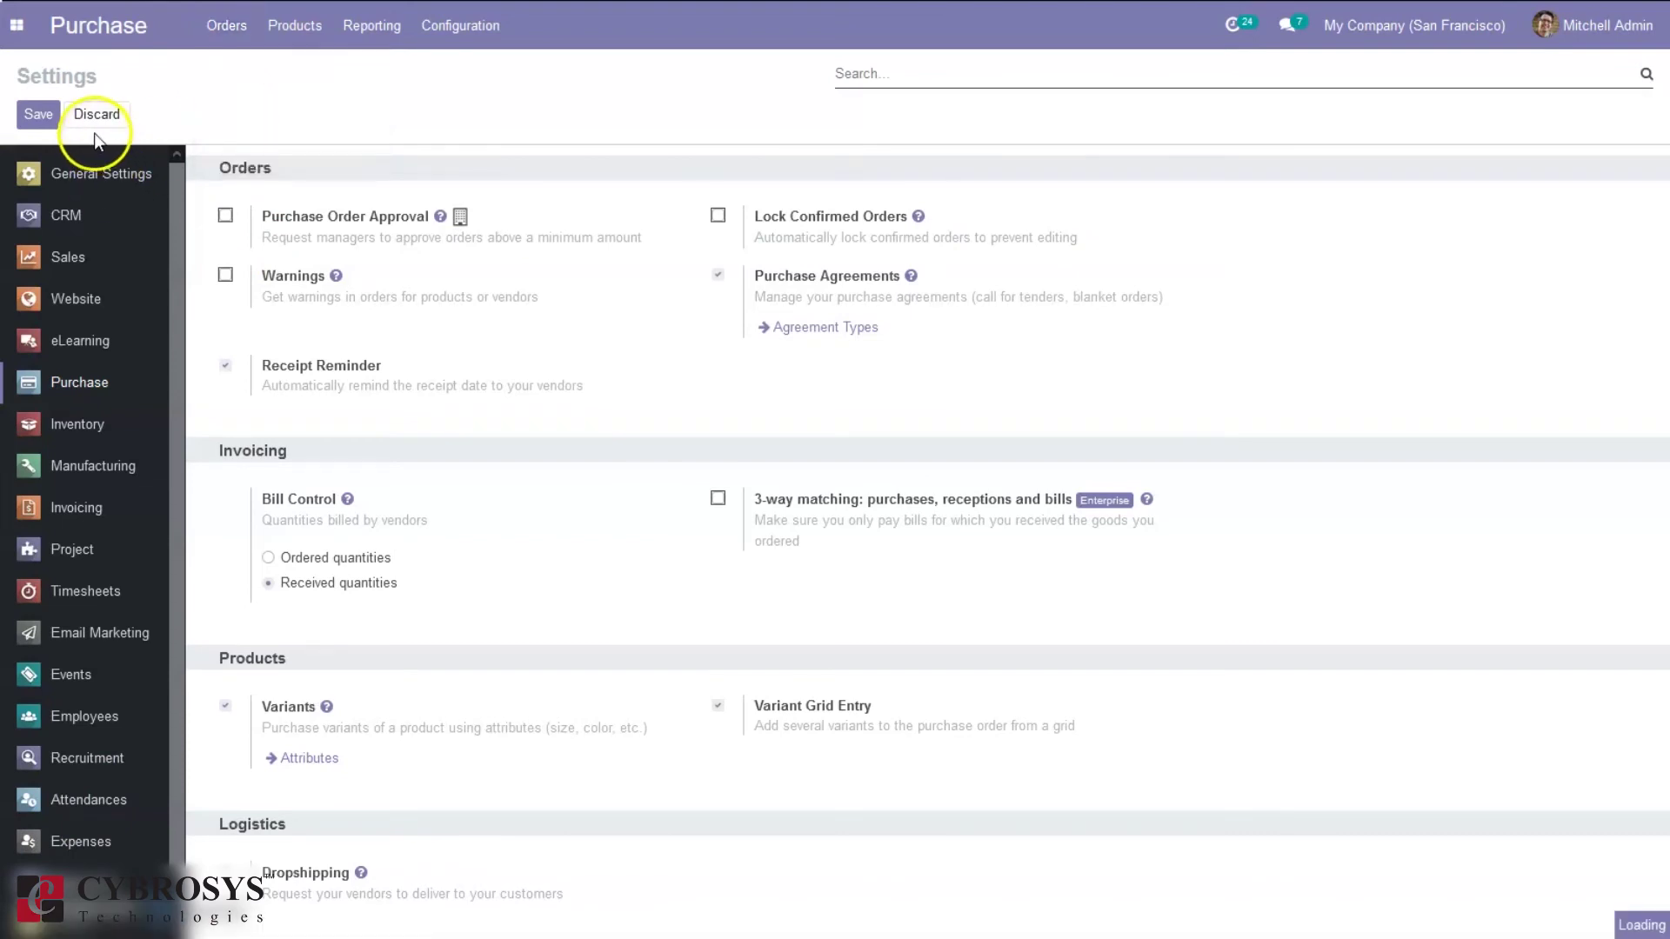
pyautogui.click(48, 113)
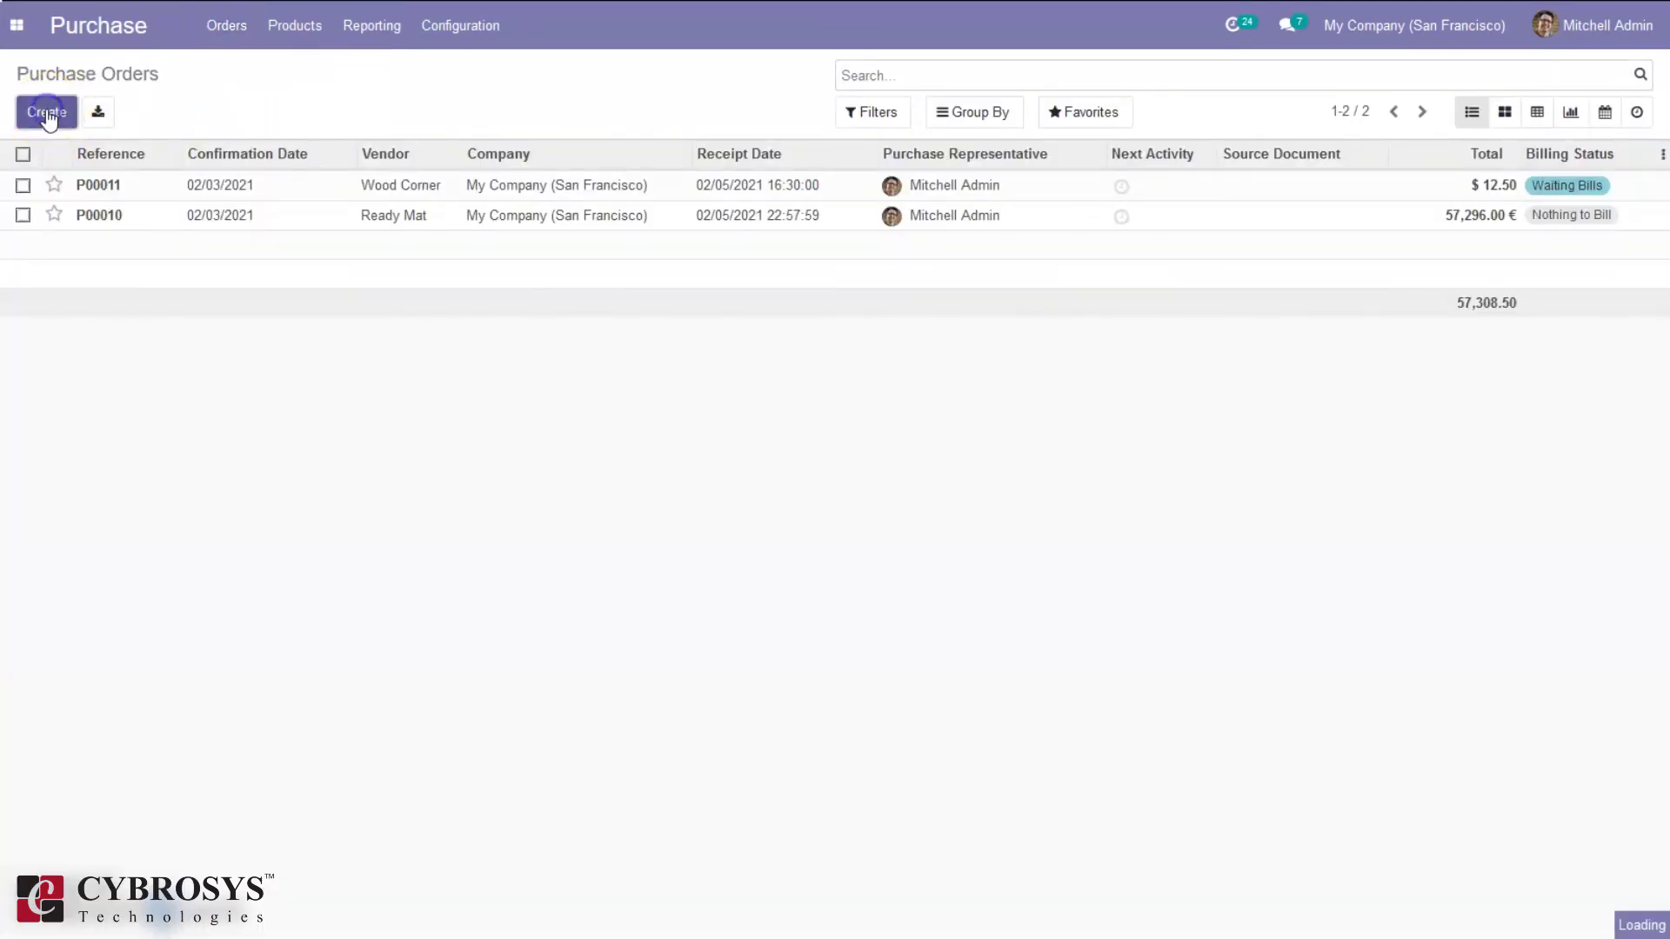
pyautogui.click(472, 316)
pyautogui.write('wo')
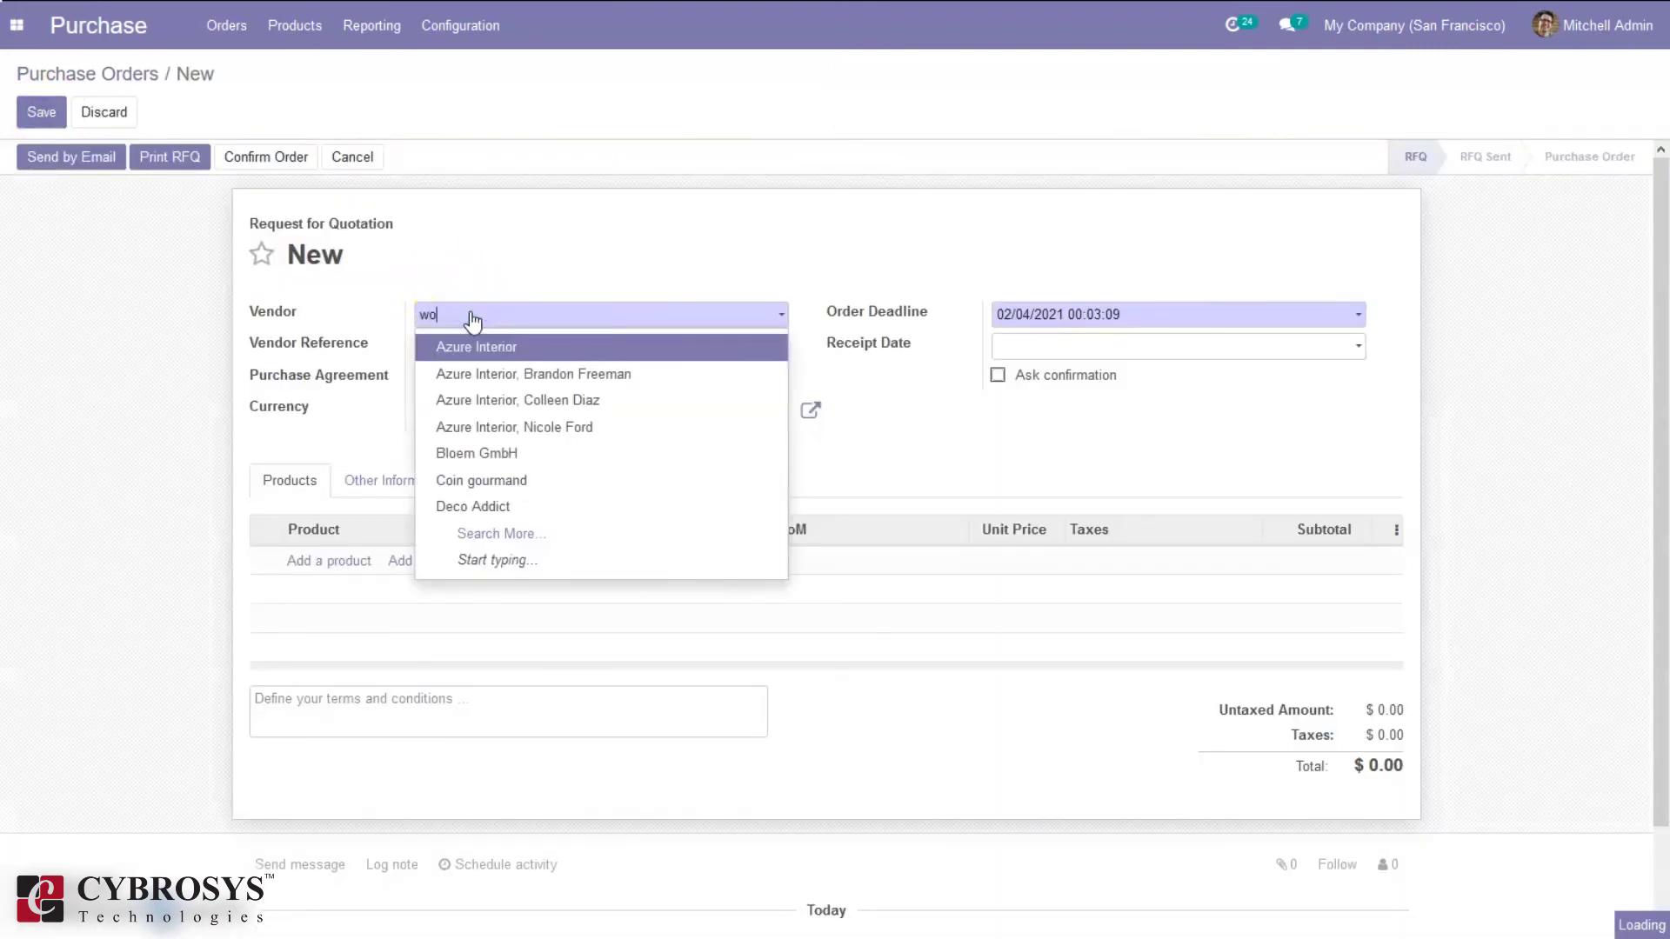
pyautogui.click(533, 374)
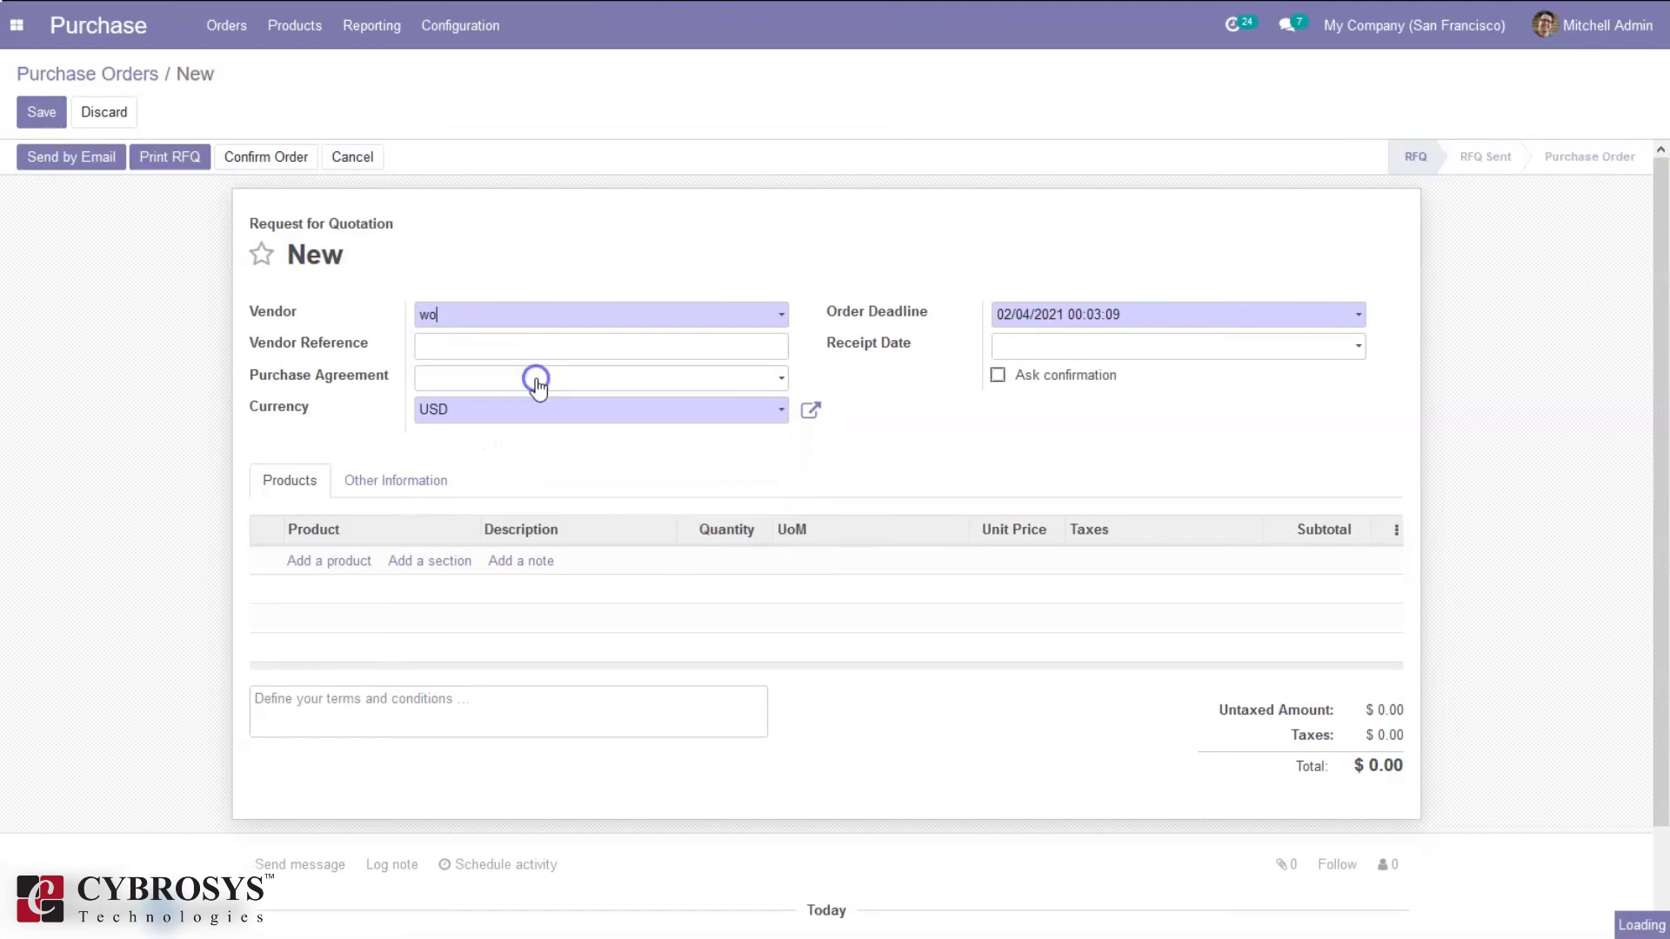
# Add the product Cabinet with Doors [E-COM11] to the new purchase order
pyautogui.click(360, 567)
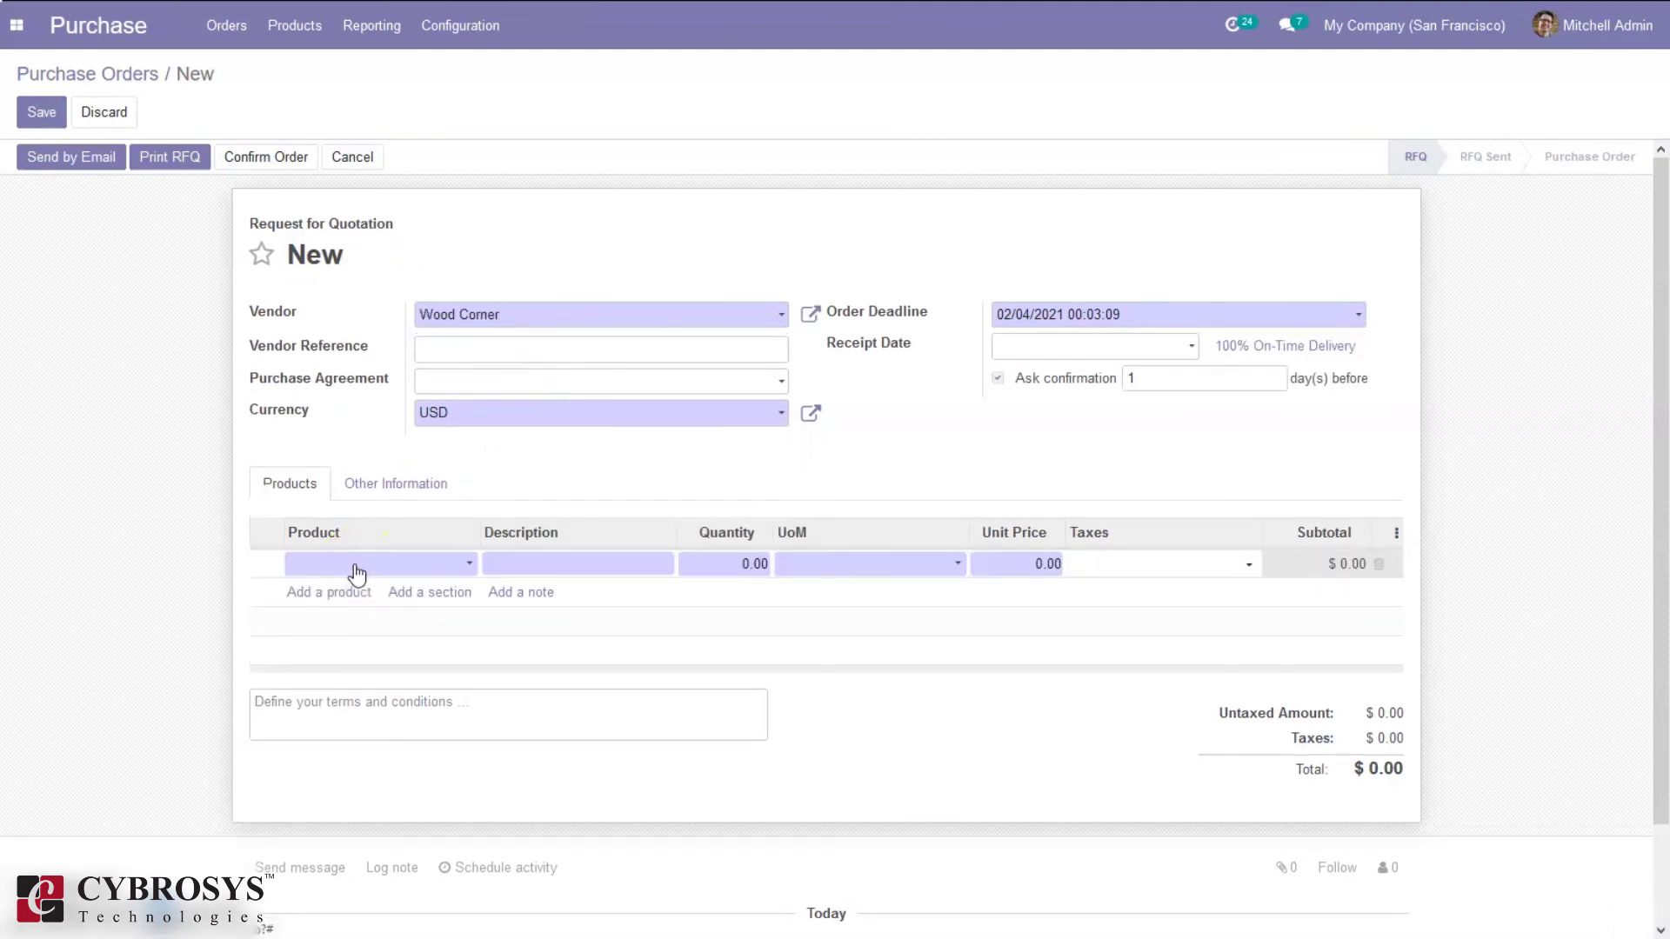
pyautogui.write('cab')
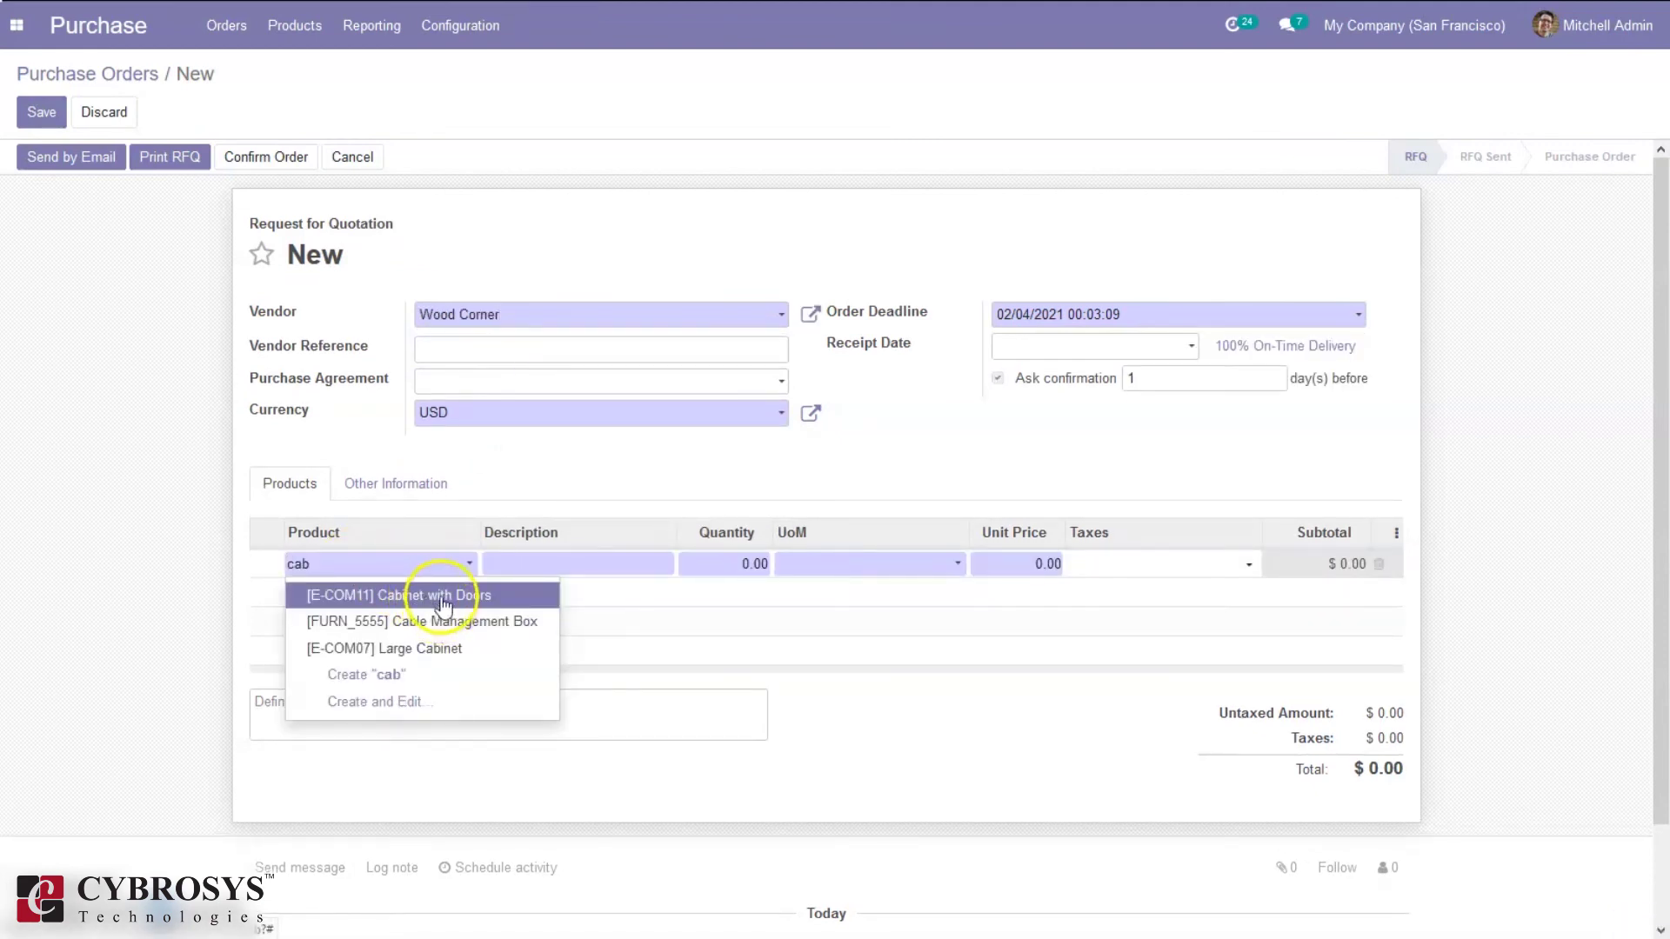
pyautogui.click(442, 594)
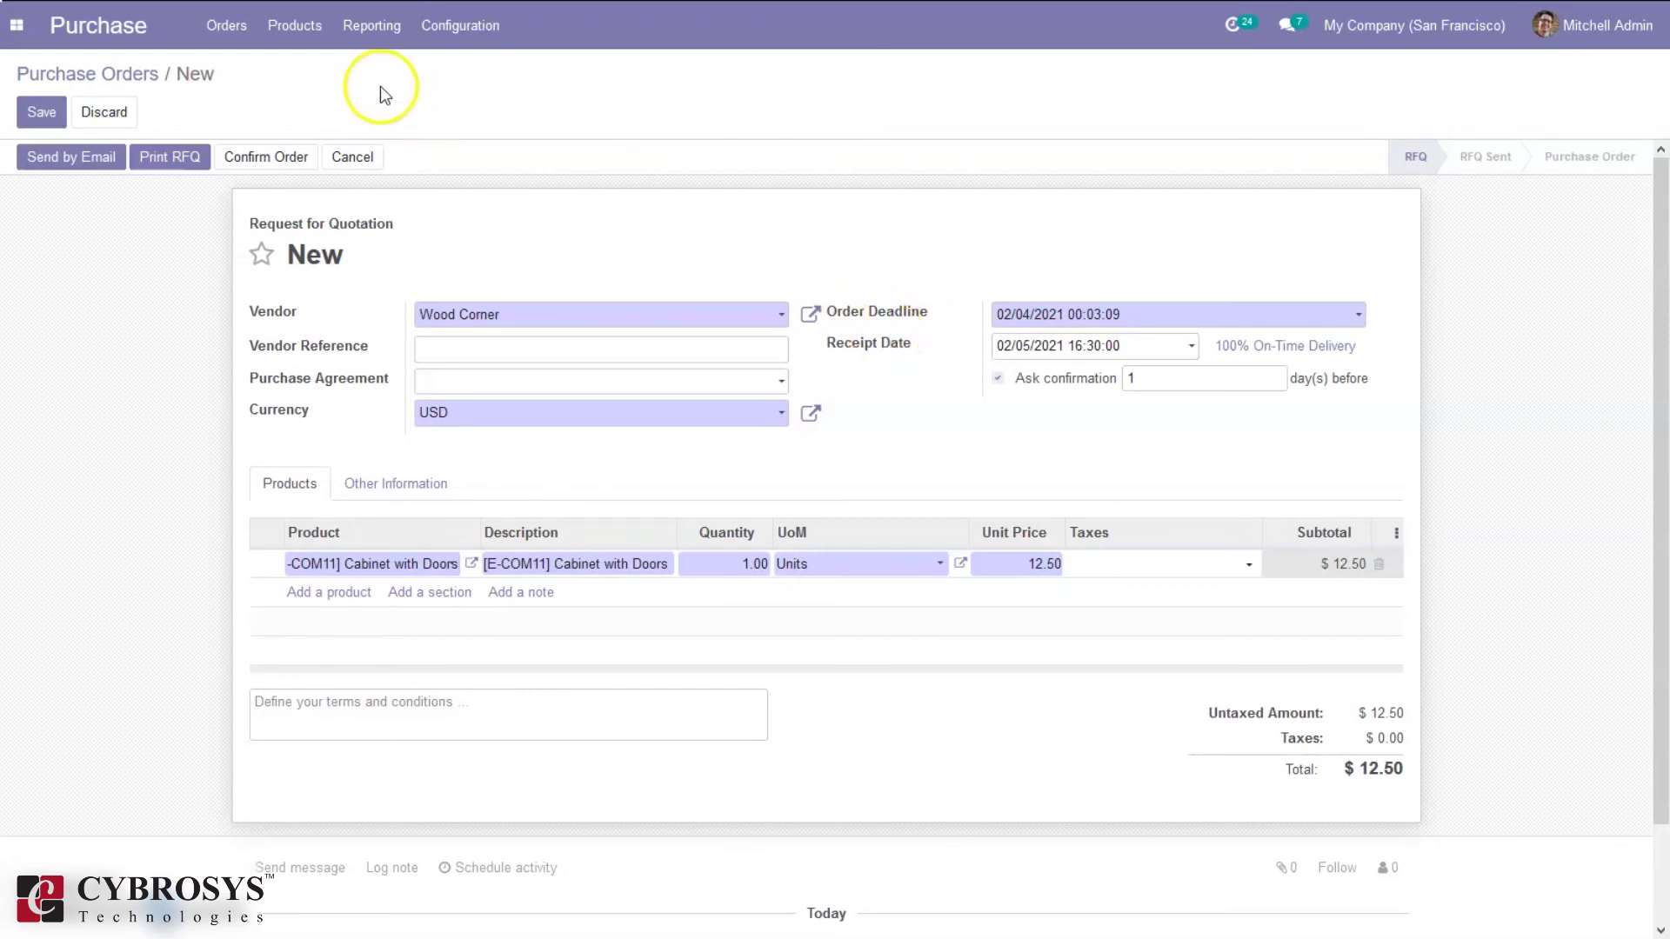
# Confirm the new purchase order and open its receipt to check the scheduled date and deadline
pyautogui.click(275, 159)
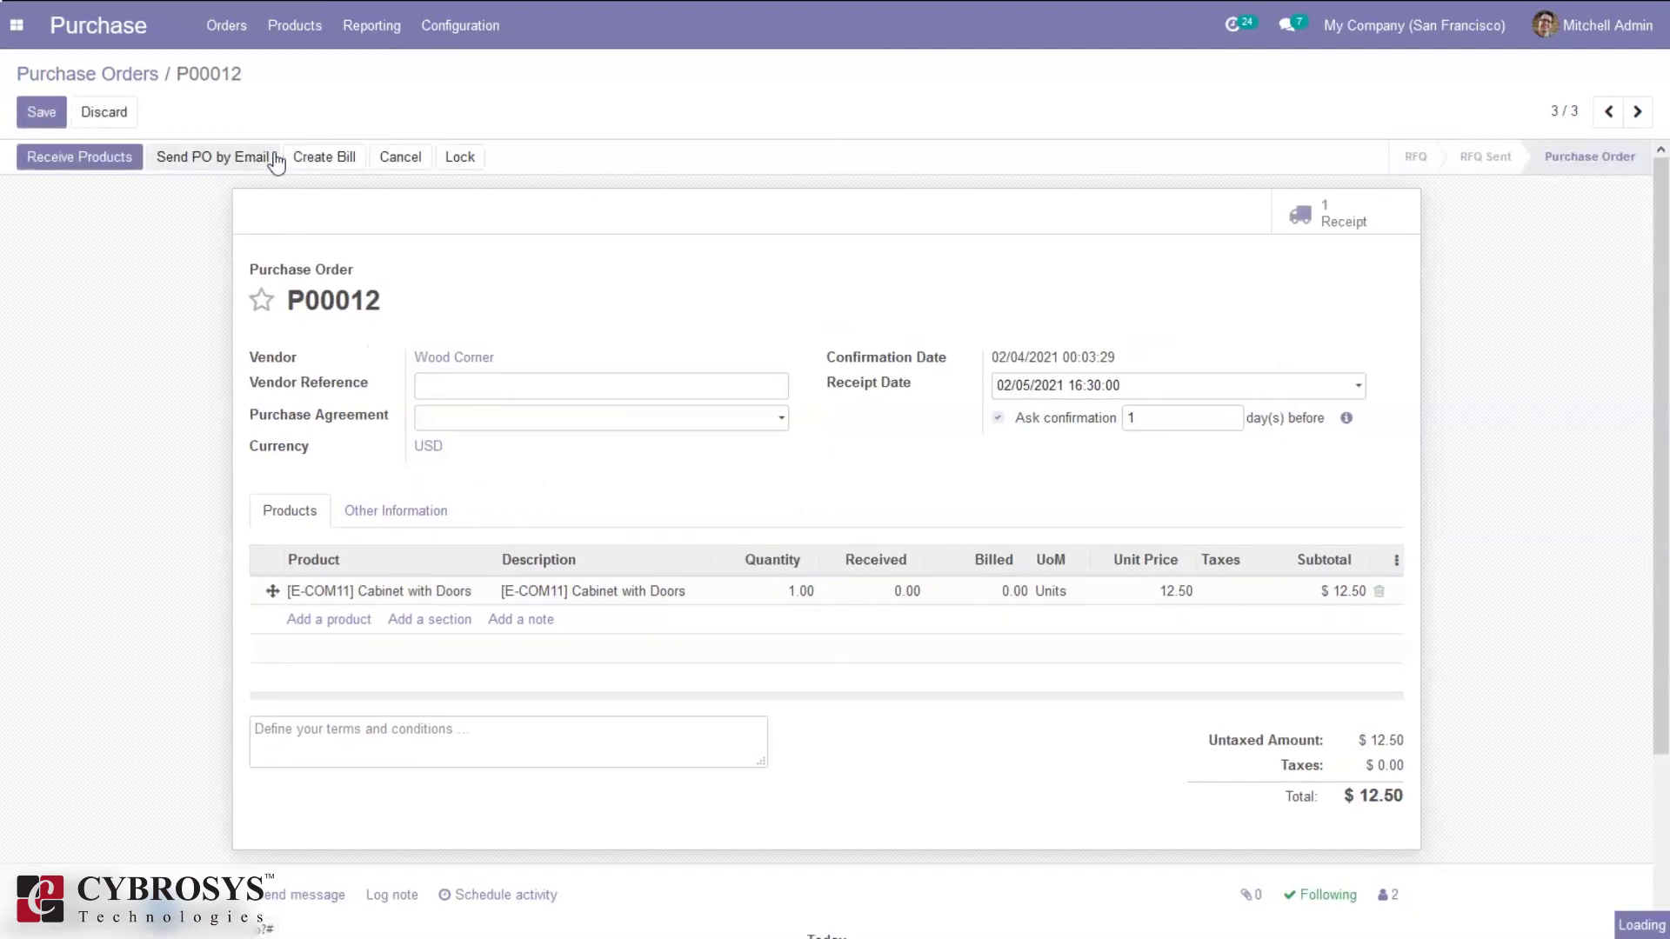
pyautogui.click(45, 164)
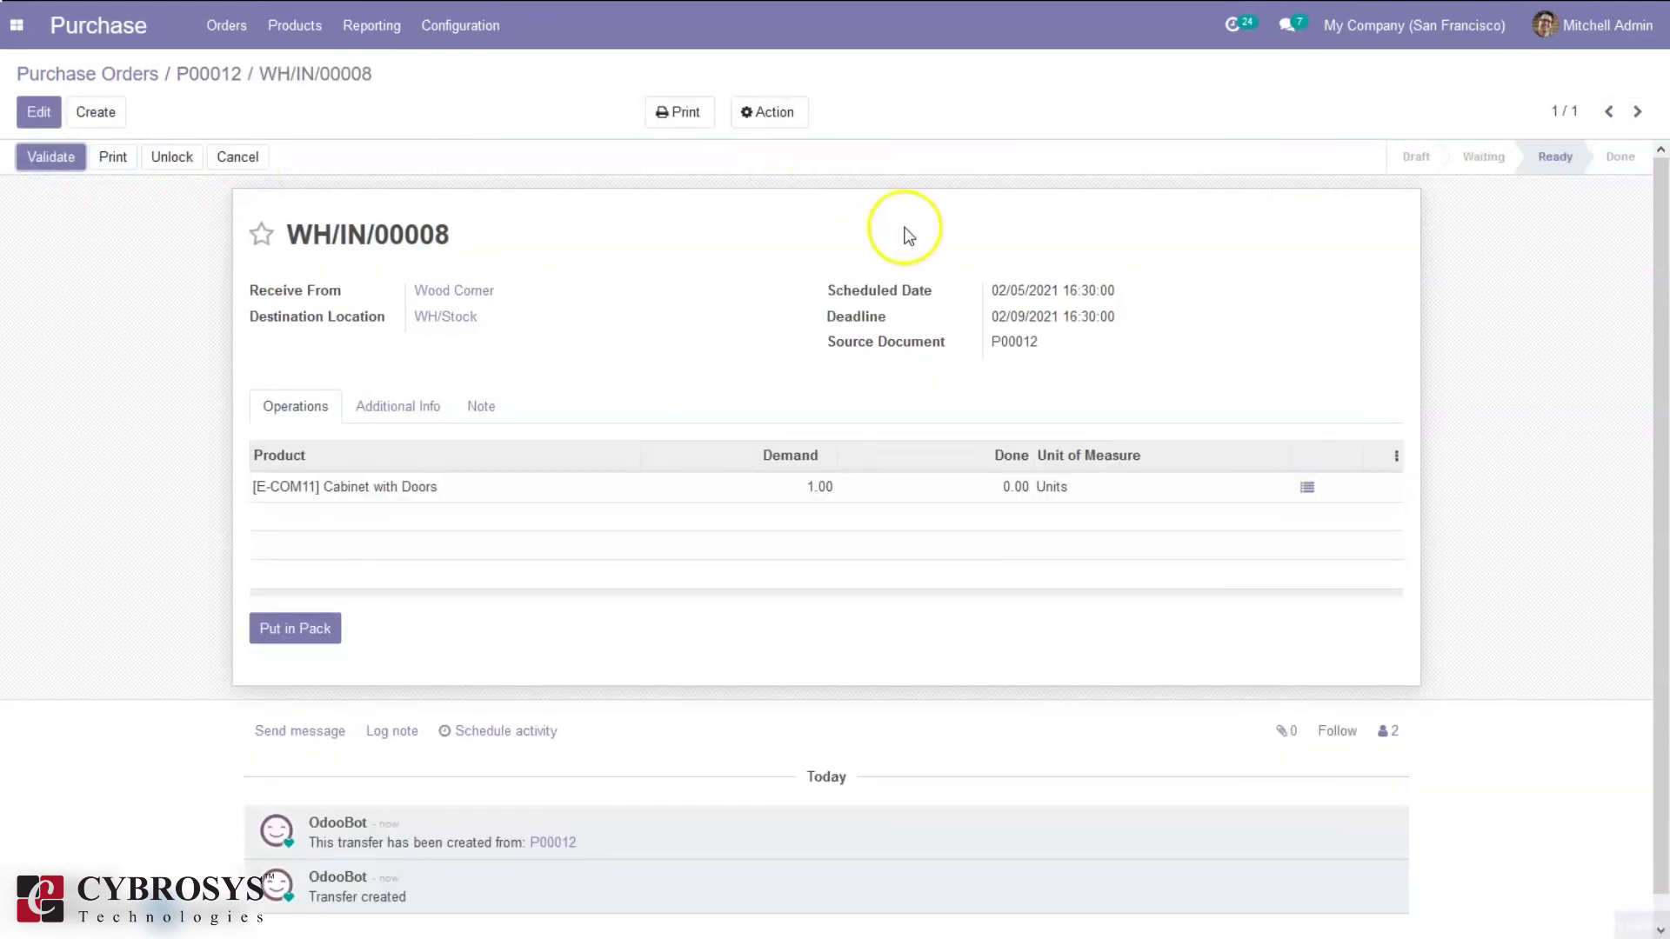
pyautogui.moveTo(894, 301)
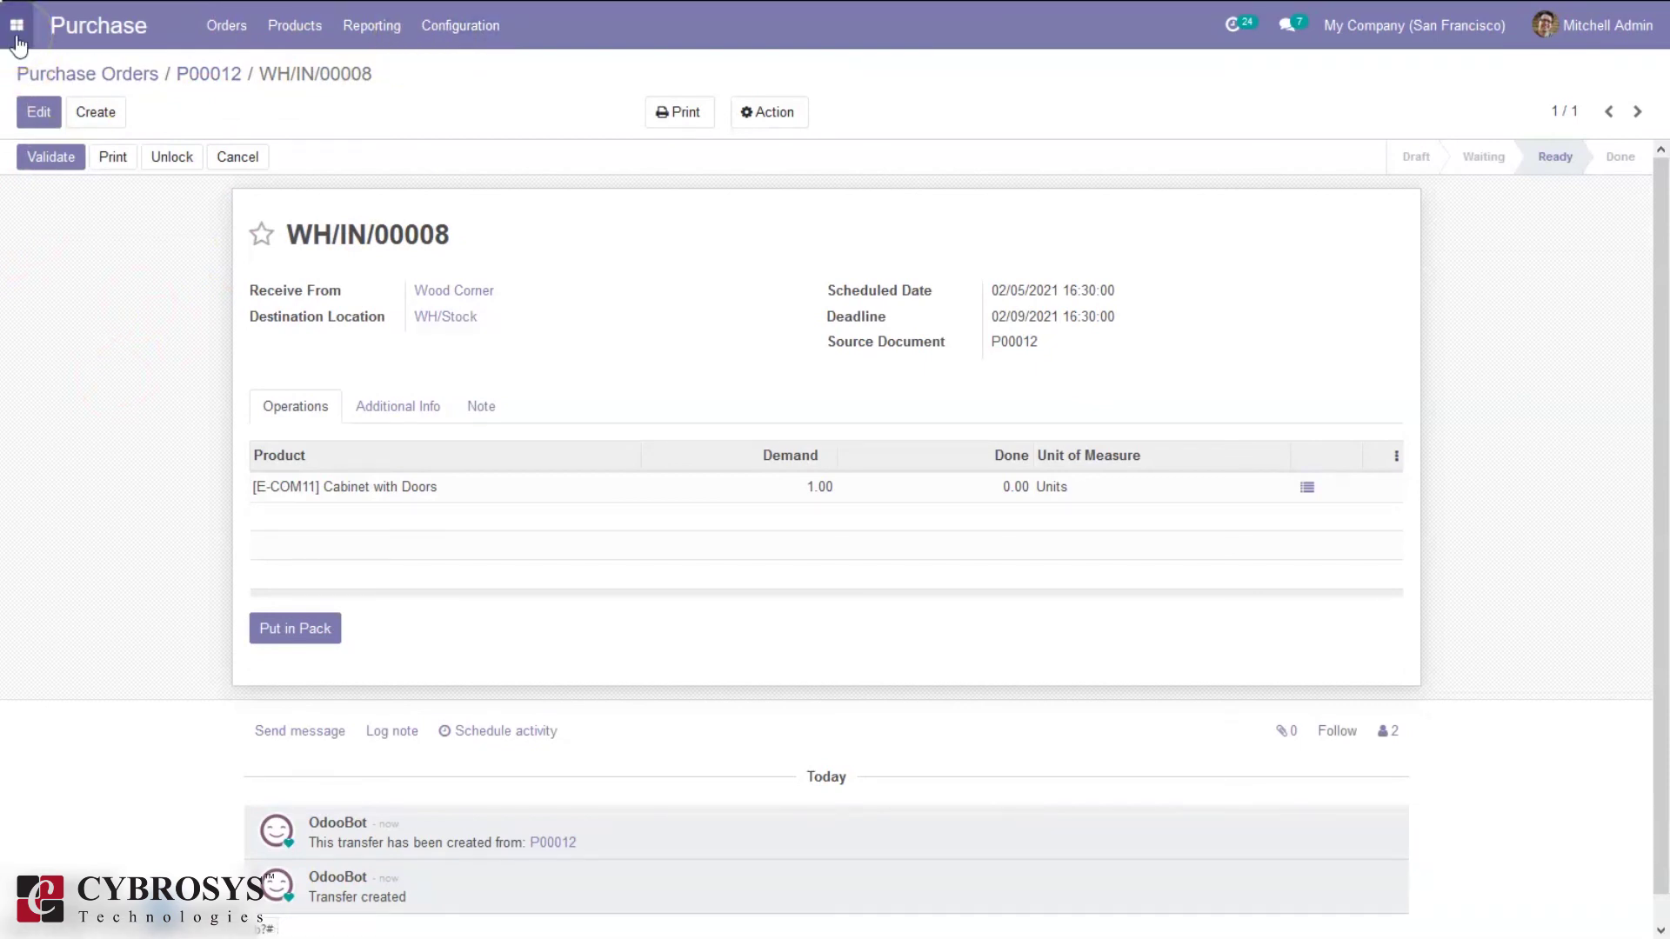
# Switch to the Inventory app and open its settings
pyautogui.click(16, 34)
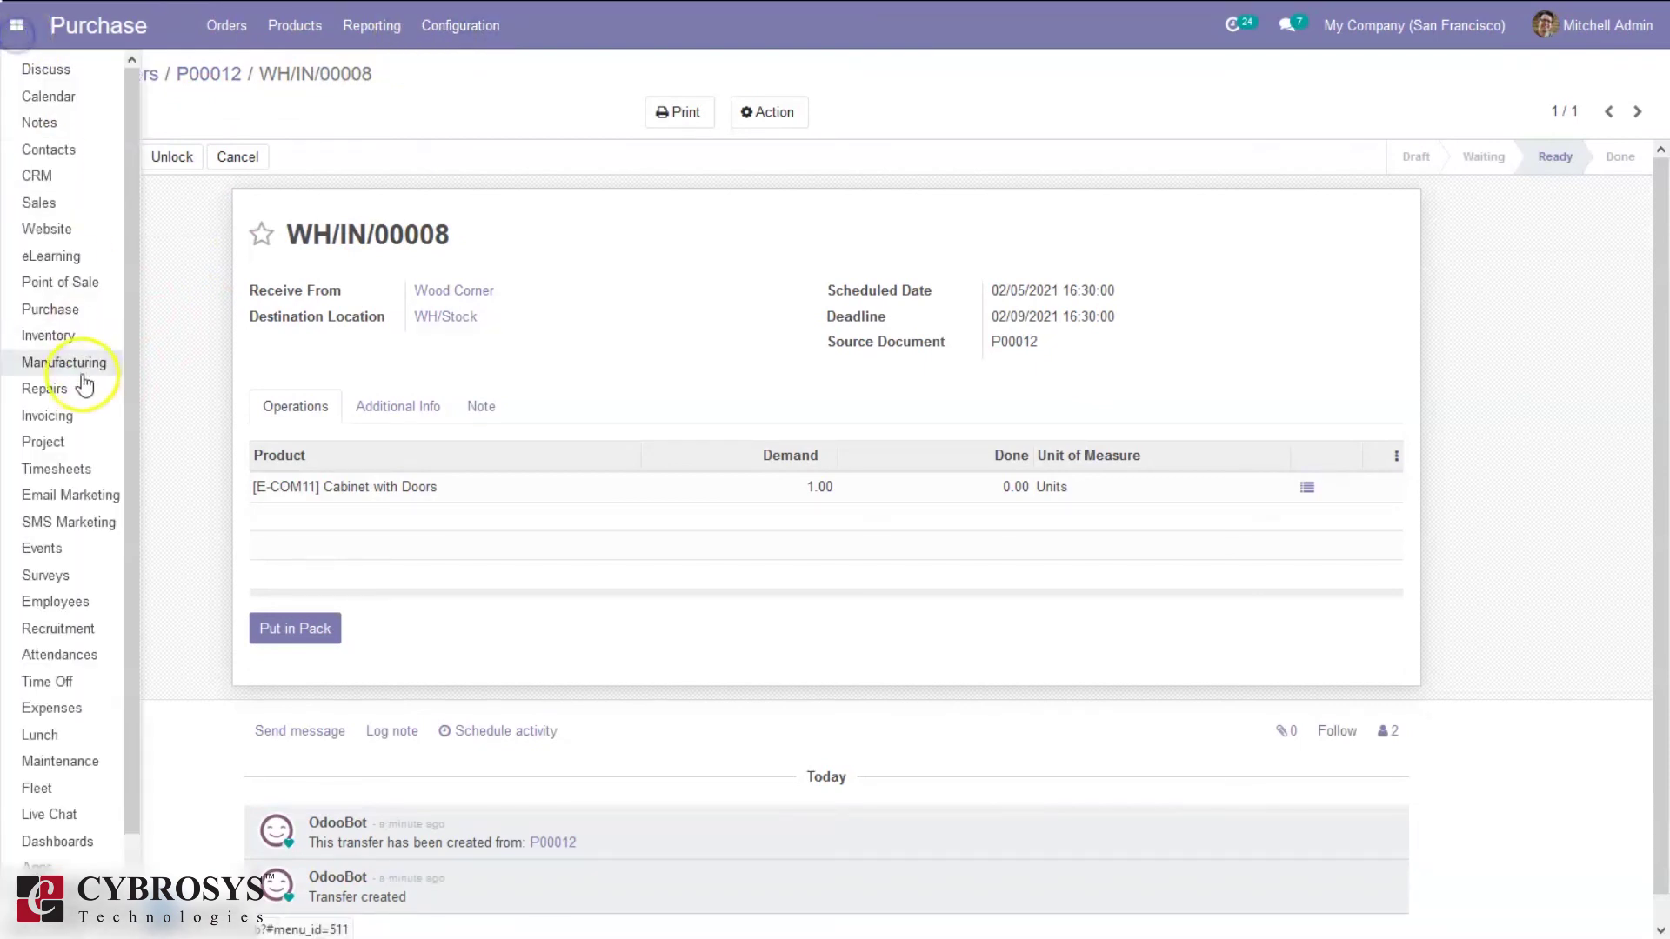
pyautogui.click(51, 338)
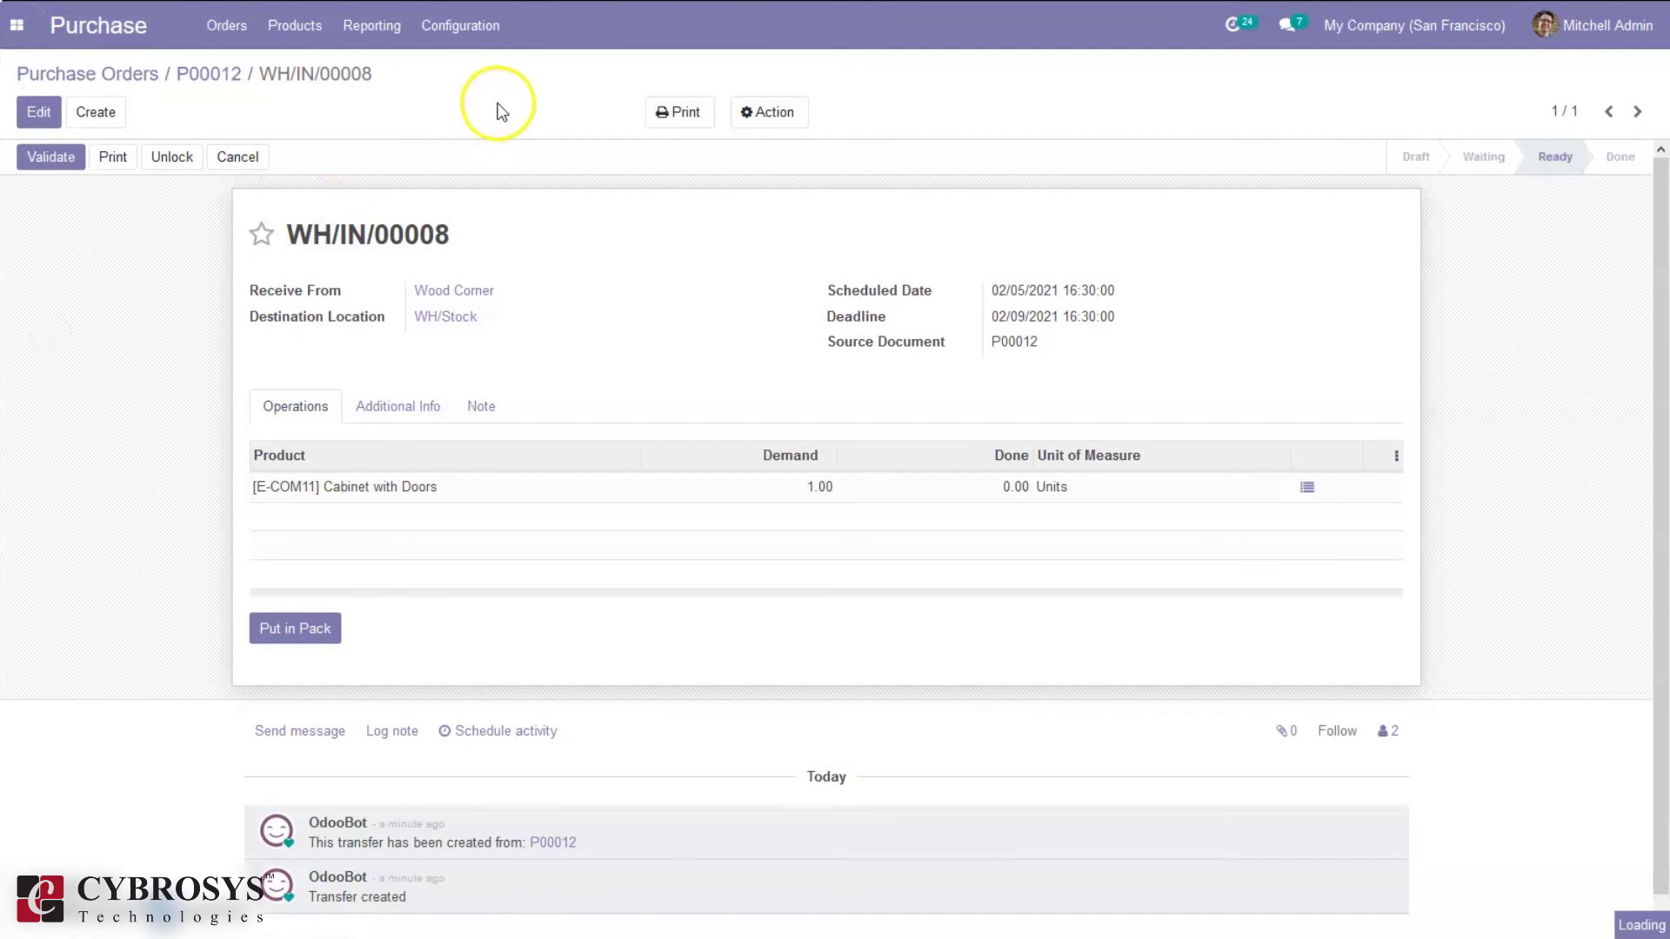
pyautogui.click(539, 45)
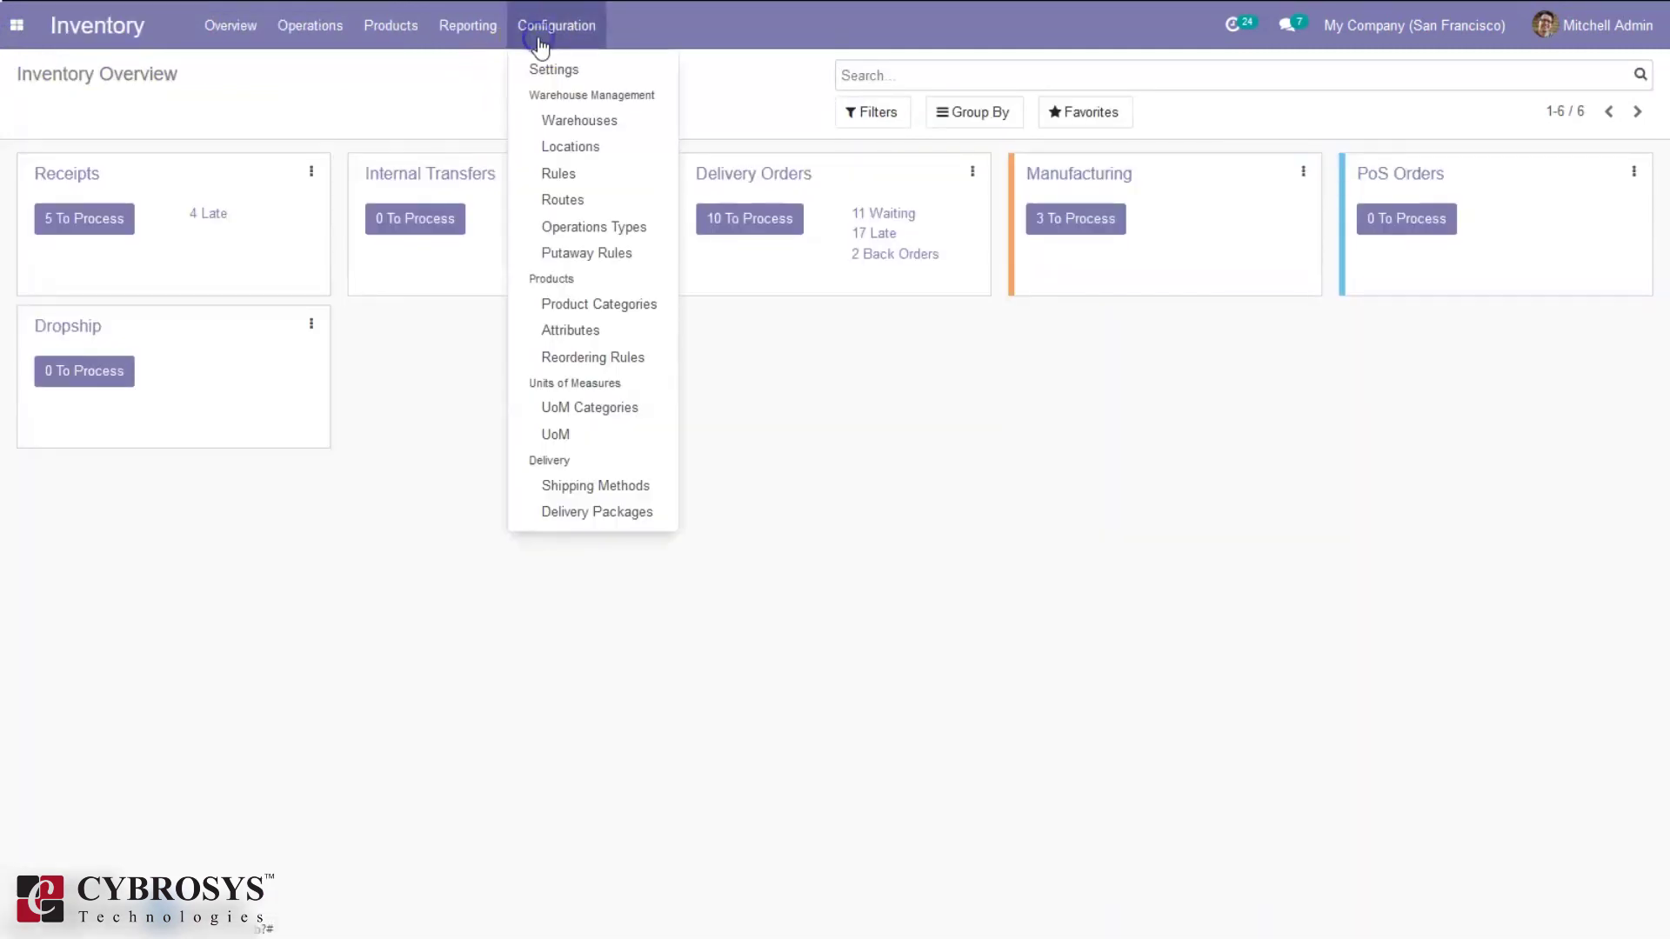
pyautogui.click(560, 69)
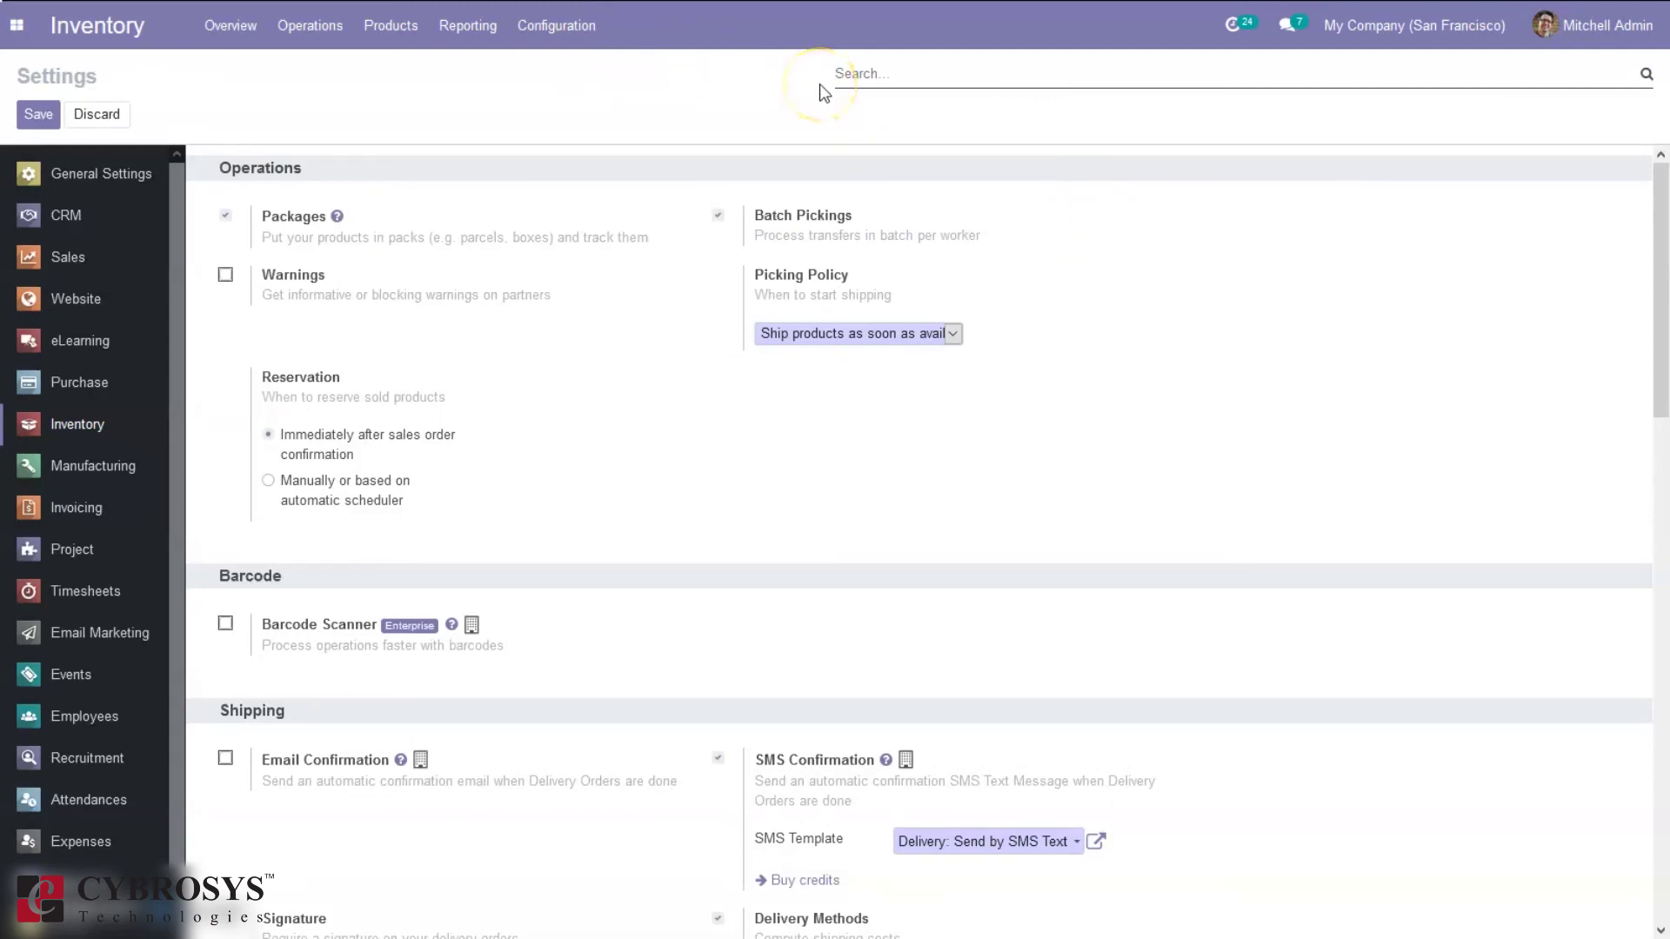
# Find the Manufacturing Security Lead Time setting, enable it with 2.00 days and save the settings
pyautogui.write('m')
pyautogui.press('BackSpace')
pyautogui.write('sec')
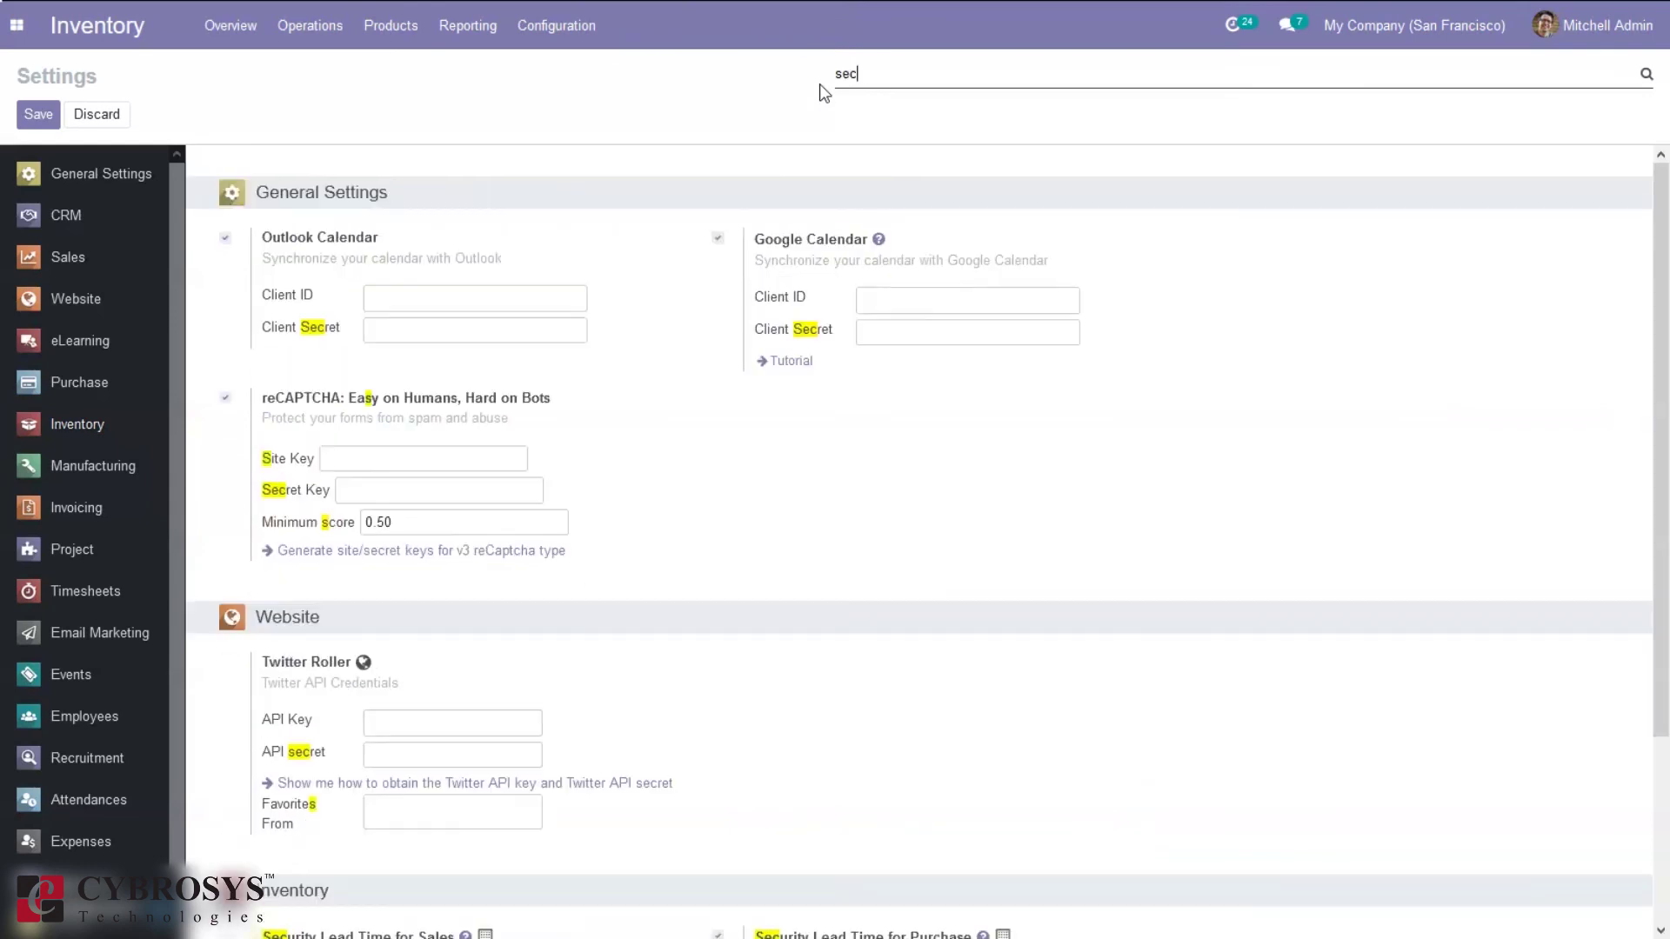
pyautogui.write('u')
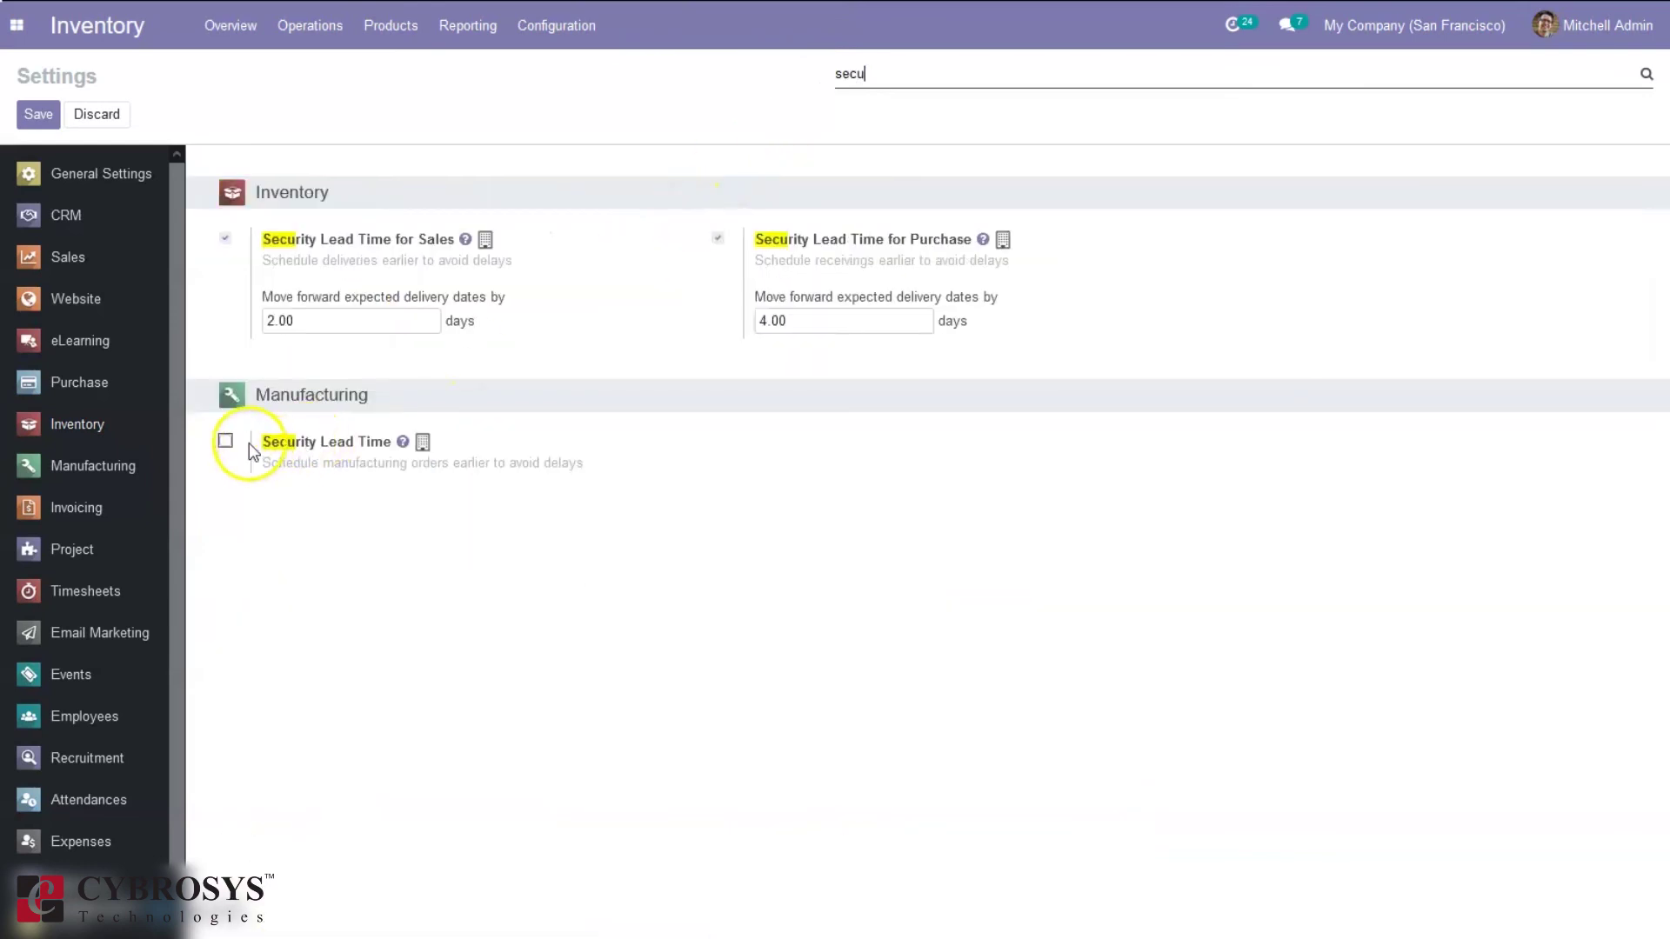
pyautogui.click(226, 442)
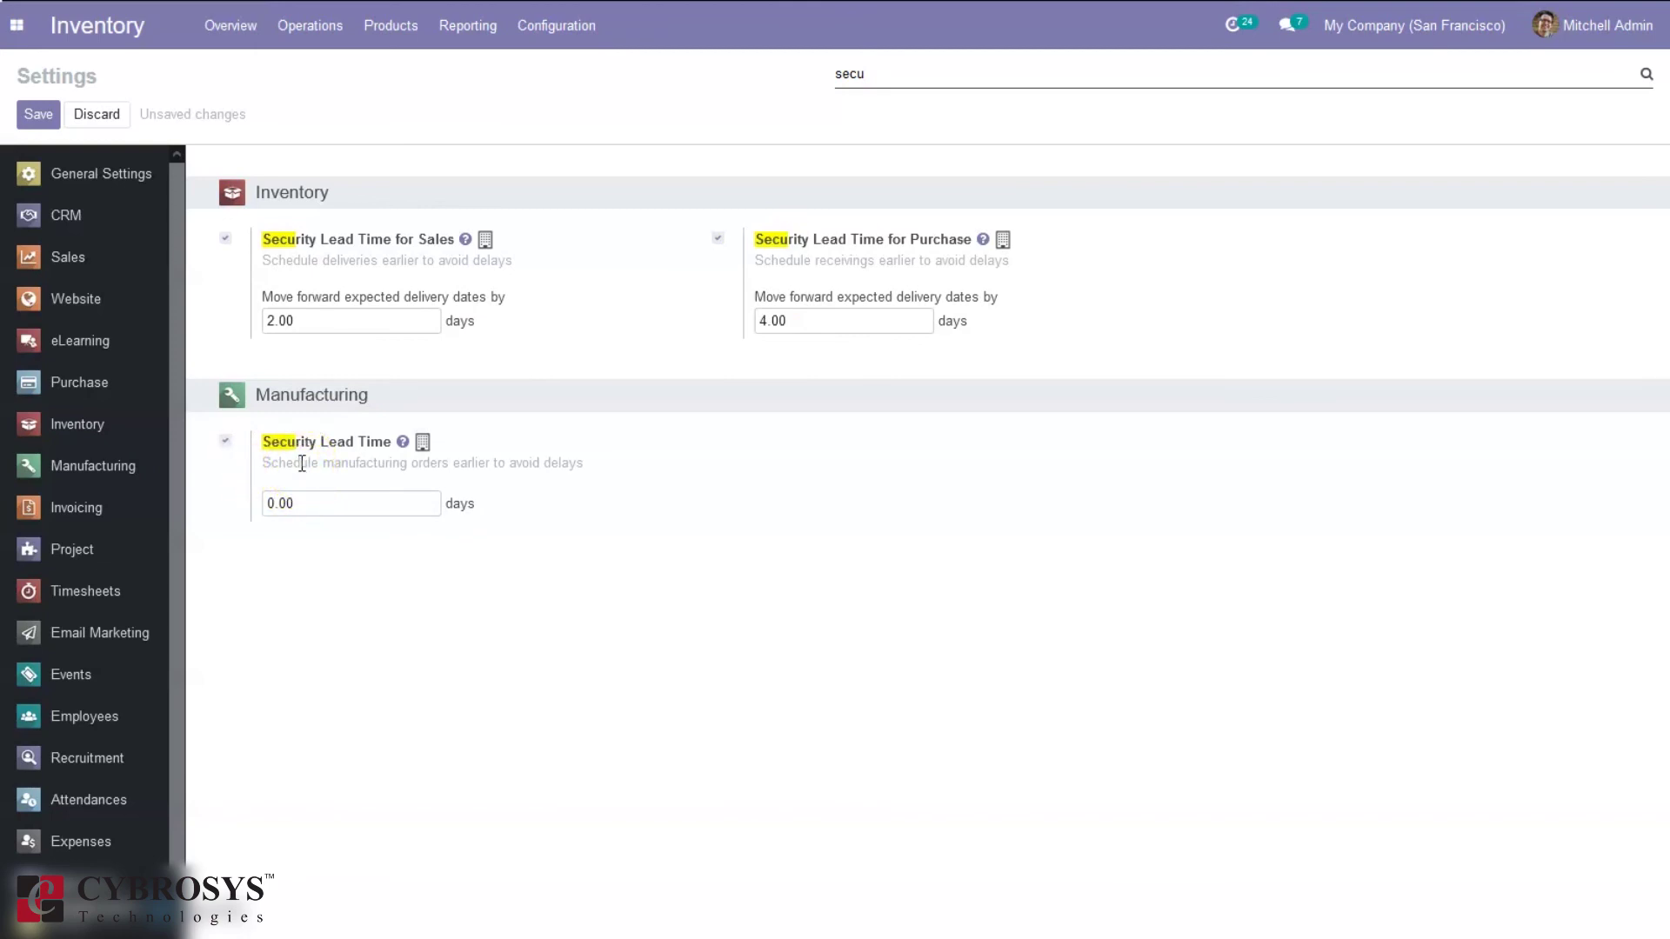
pyautogui.click(272, 506)
pyautogui.write('2')
pyautogui.press('Delete')
pyautogui.click(639, 529)
pyautogui.click(38, 117)
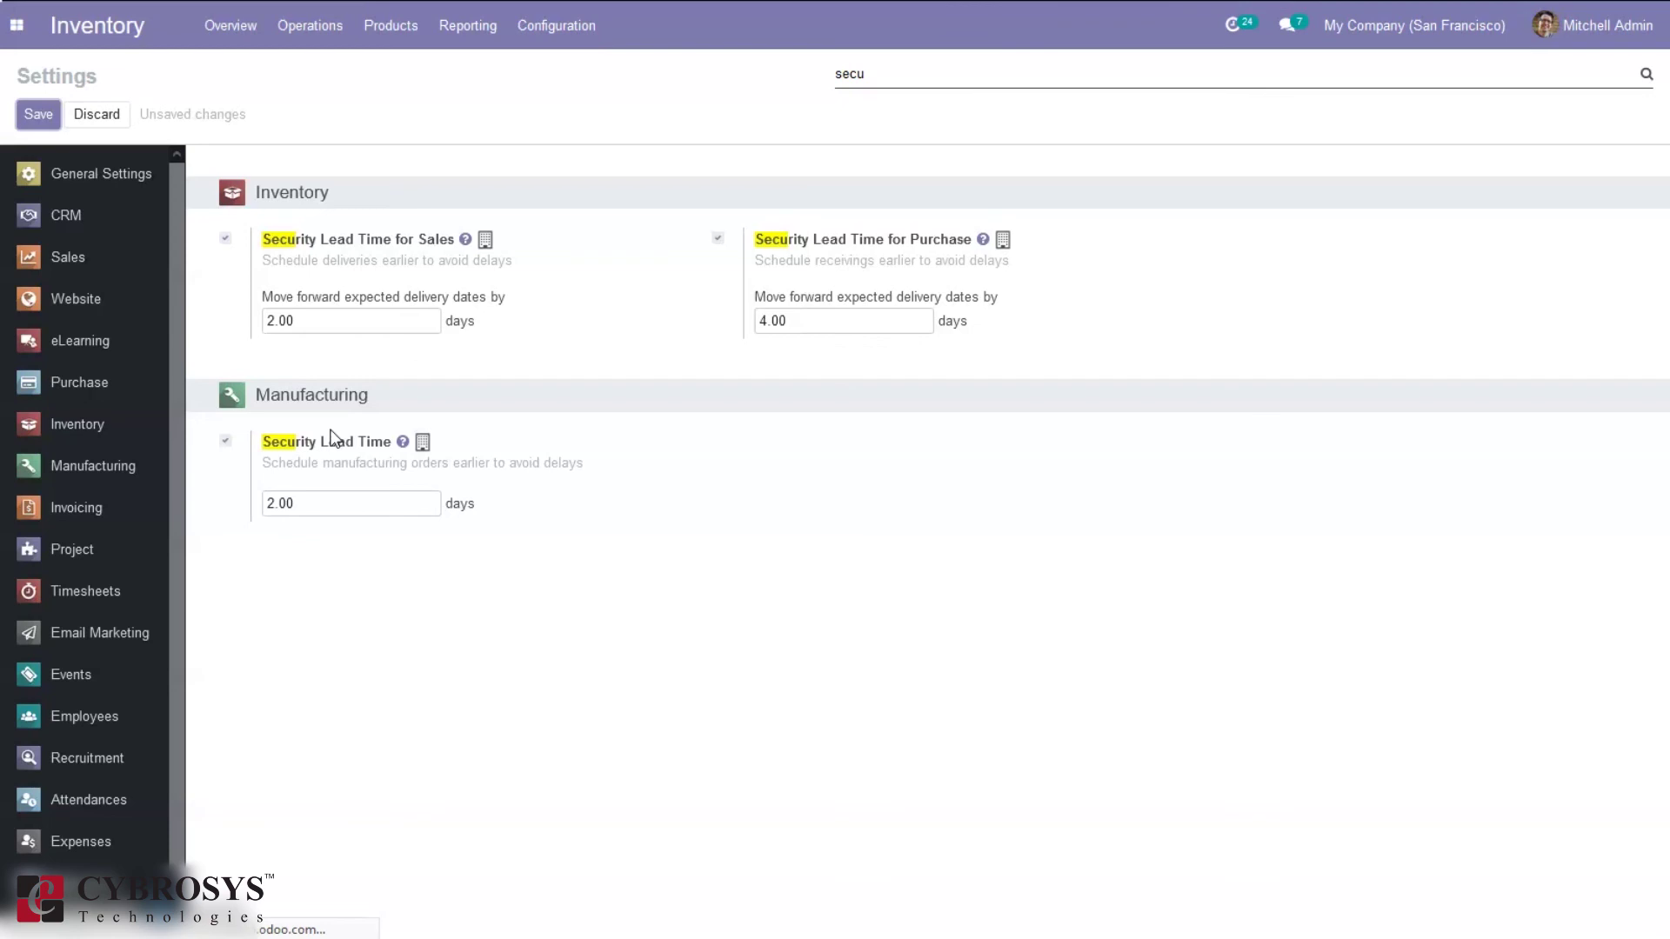
pyautogui.click(520, 415)
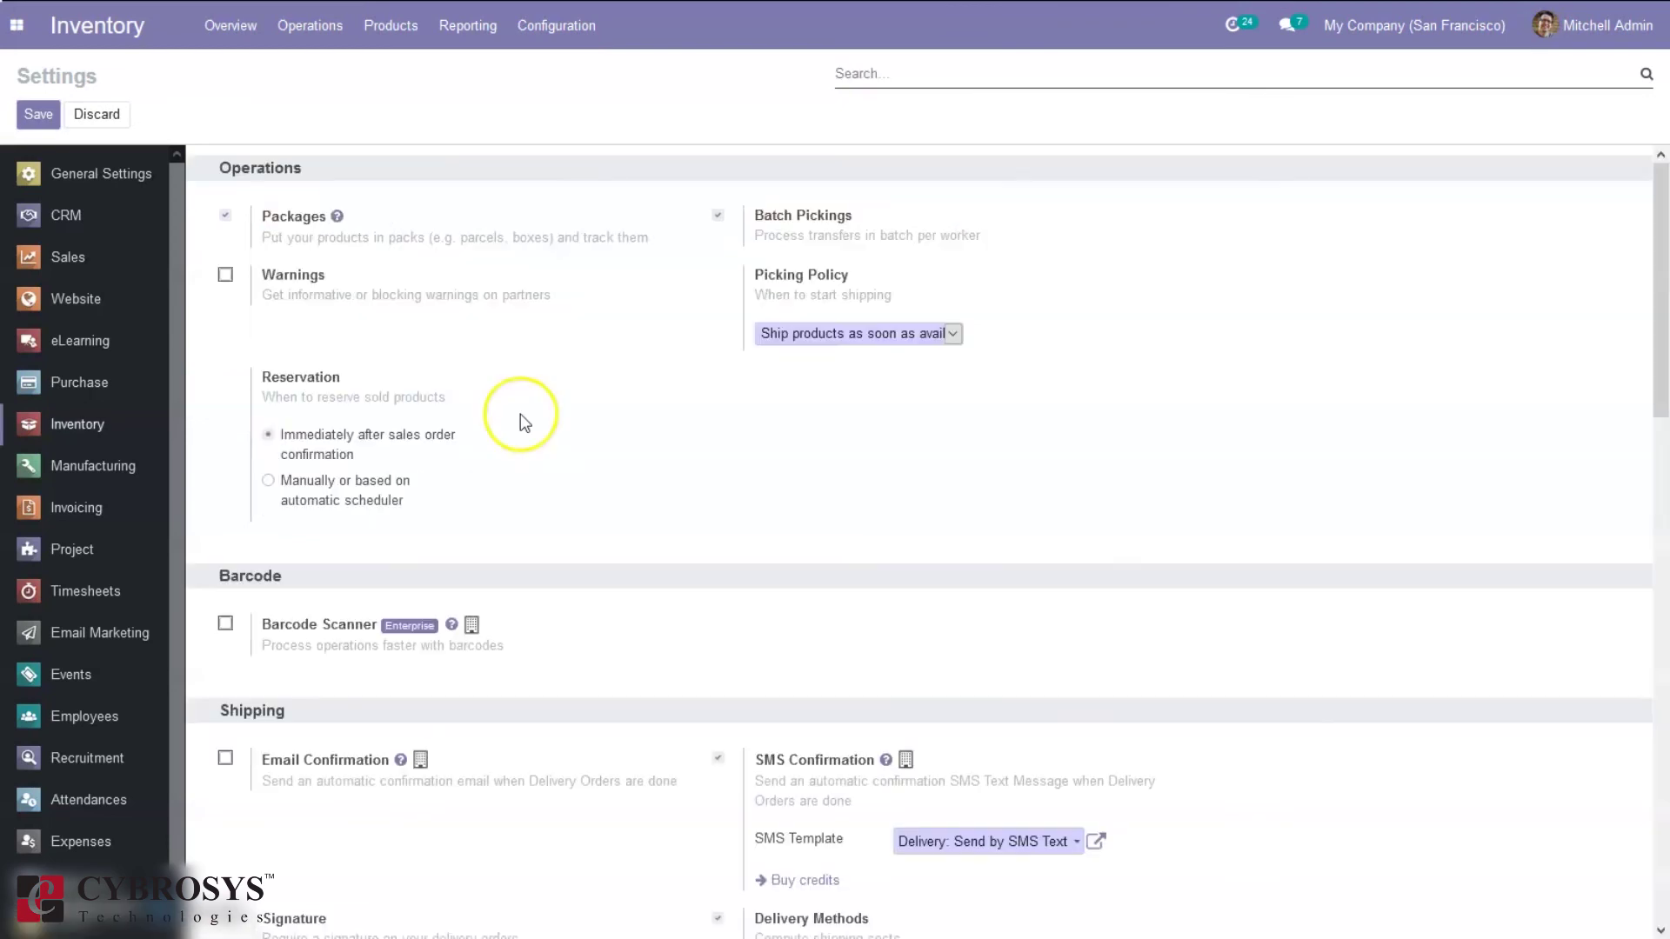
# Open the product Cabinet with Doors [E-COM11] from the Inventory product list for editing
pyautogui.click(365, 39)
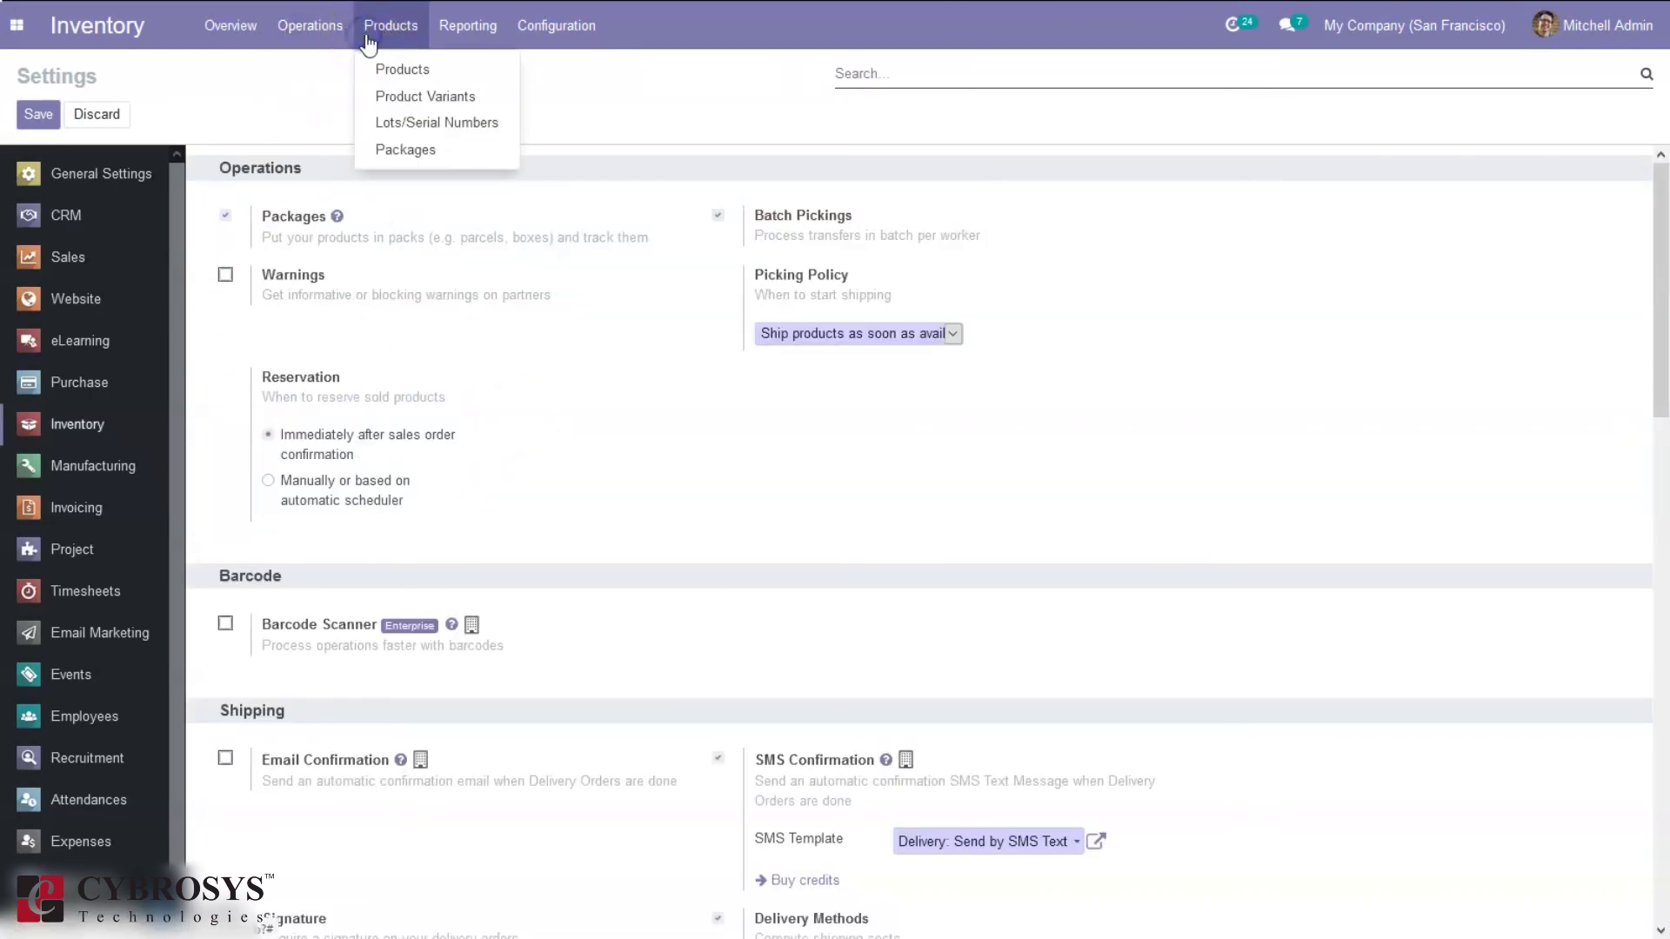
pyautogui.click(400, 71)
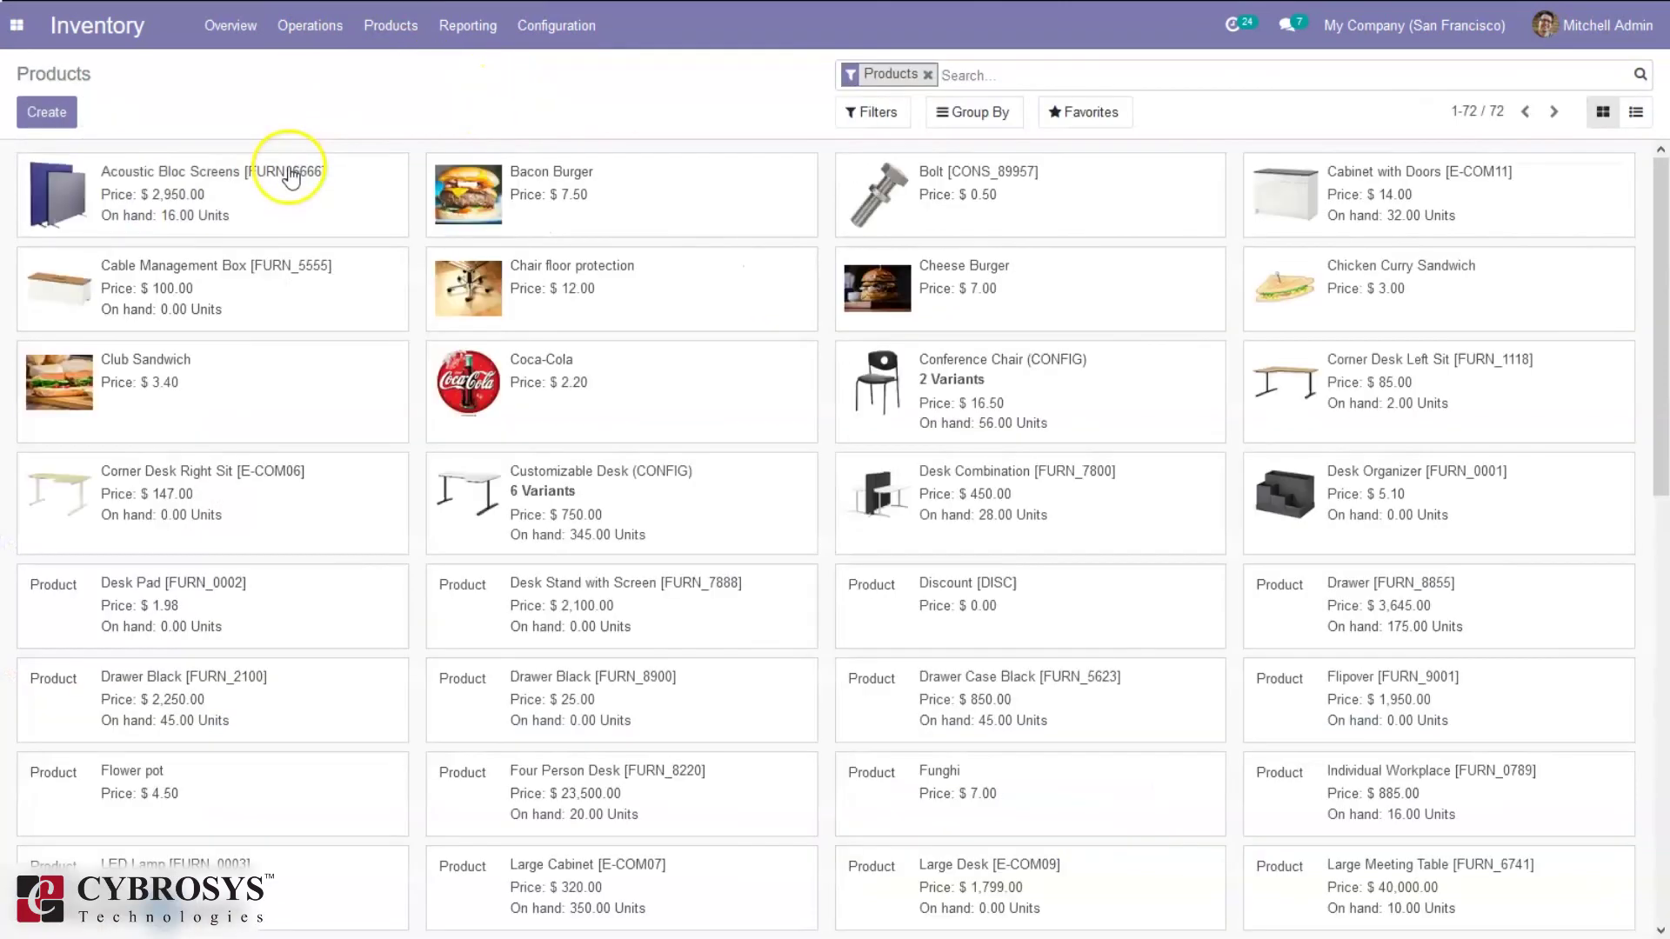
pyautogui.click(1431, 231)
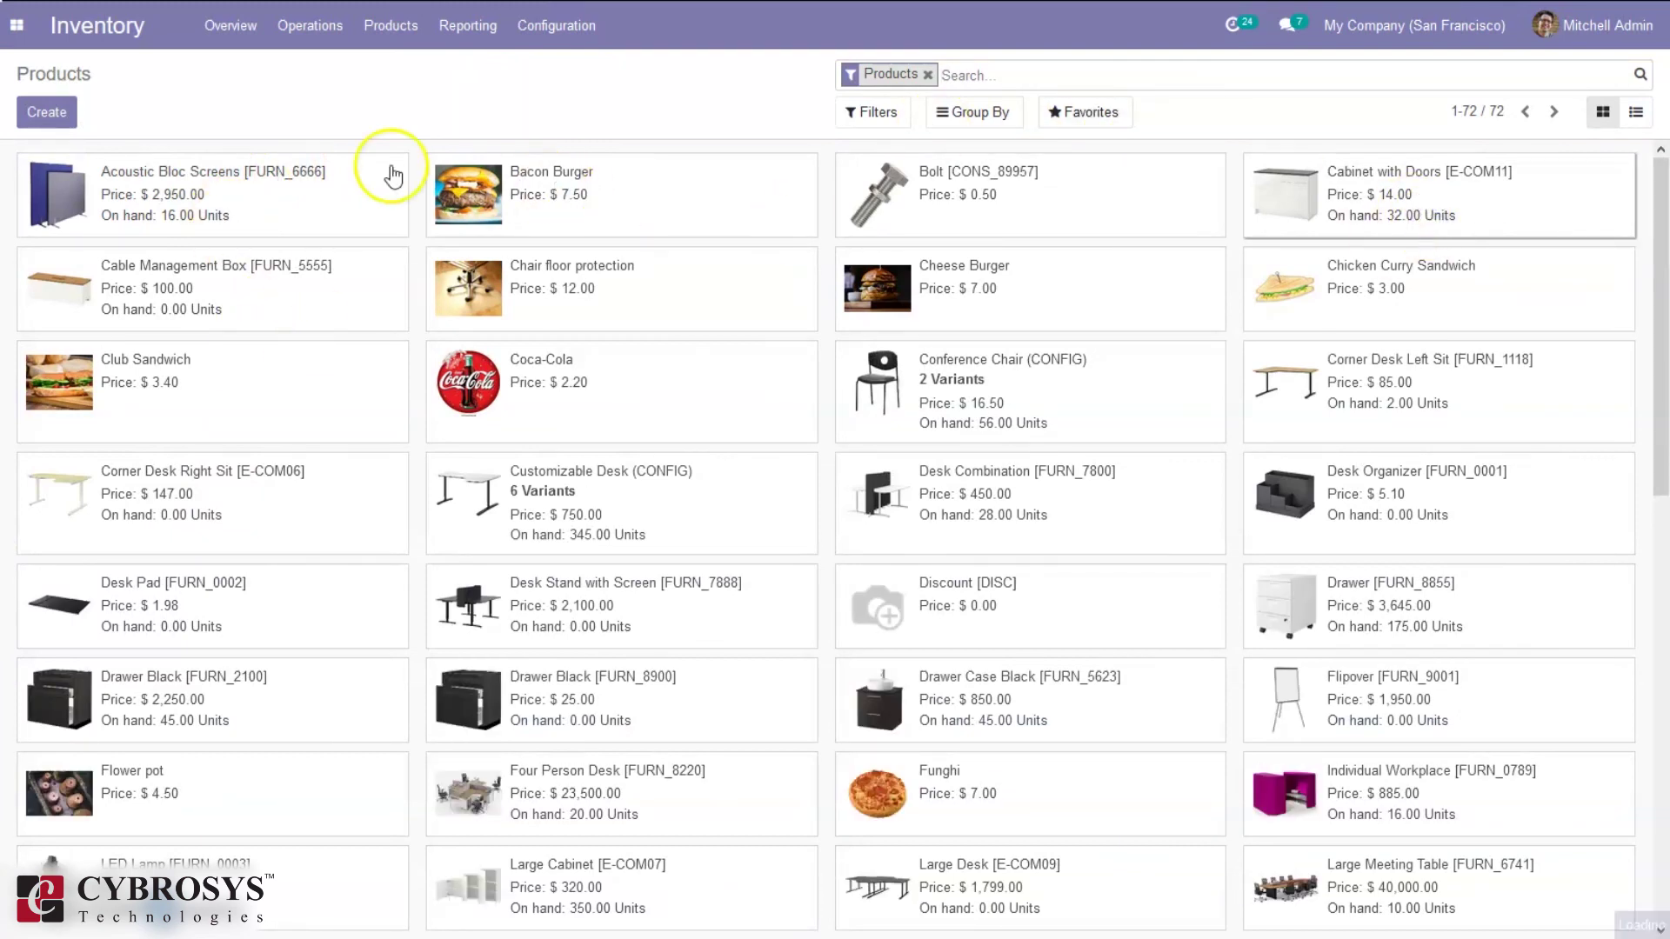
pyautogui.click(40, 113)
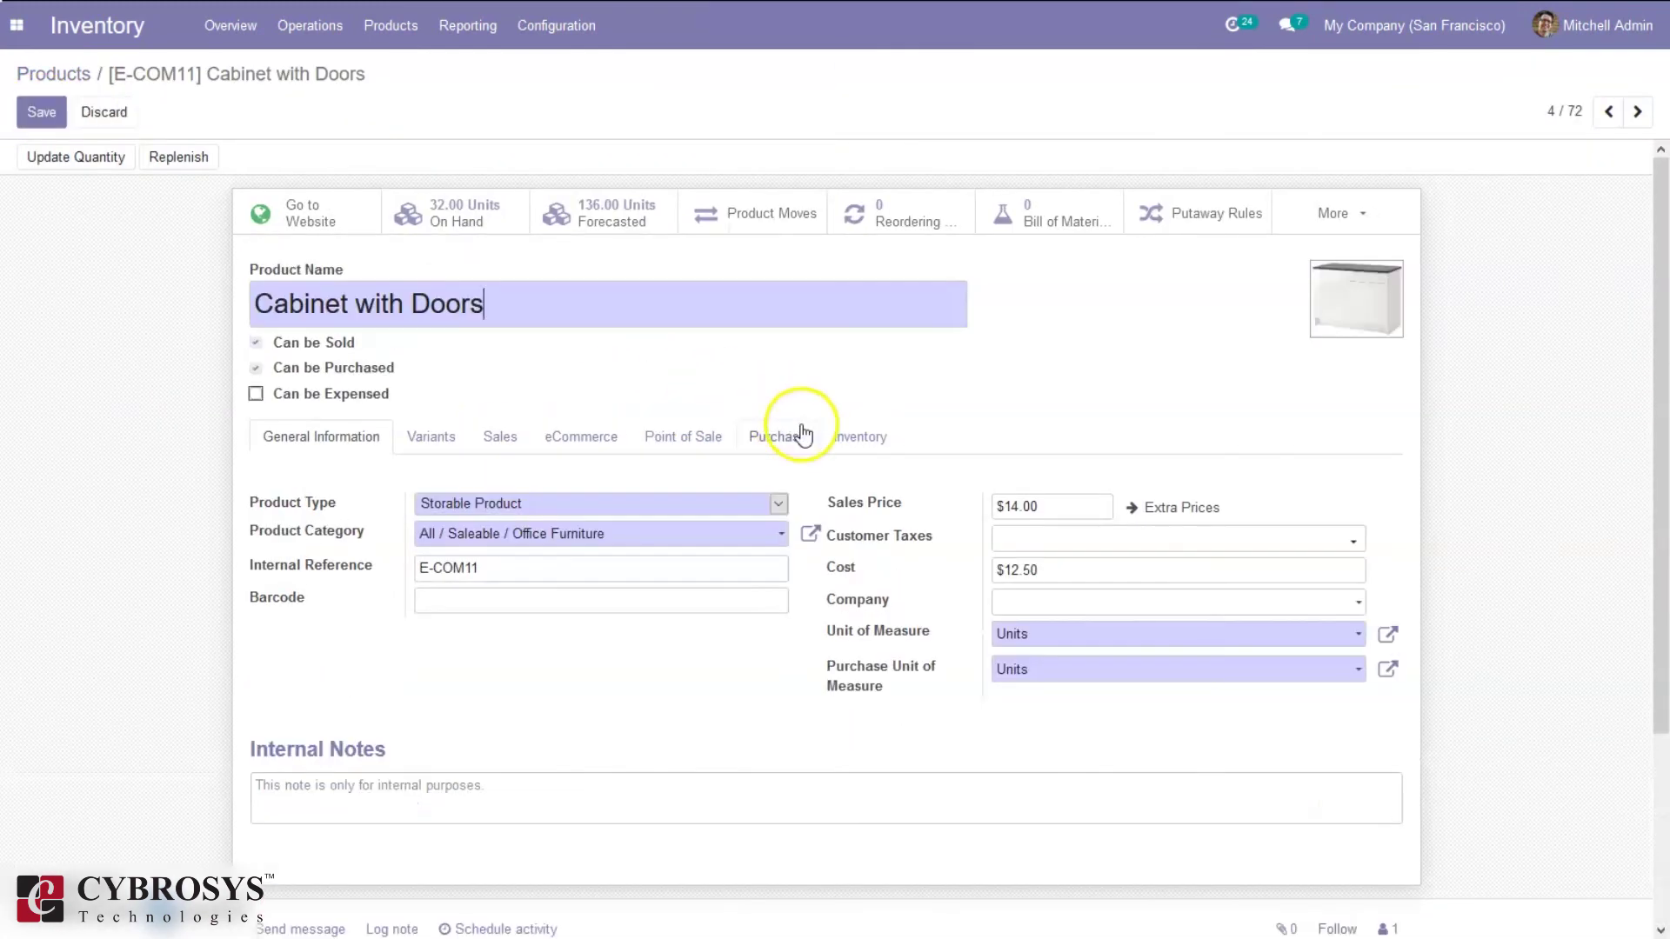
# Set the Manufacturing Lead Time of Cabinet with Doors to 2.00 days in its inventory logistics details
pyautogui.click(853, 437)
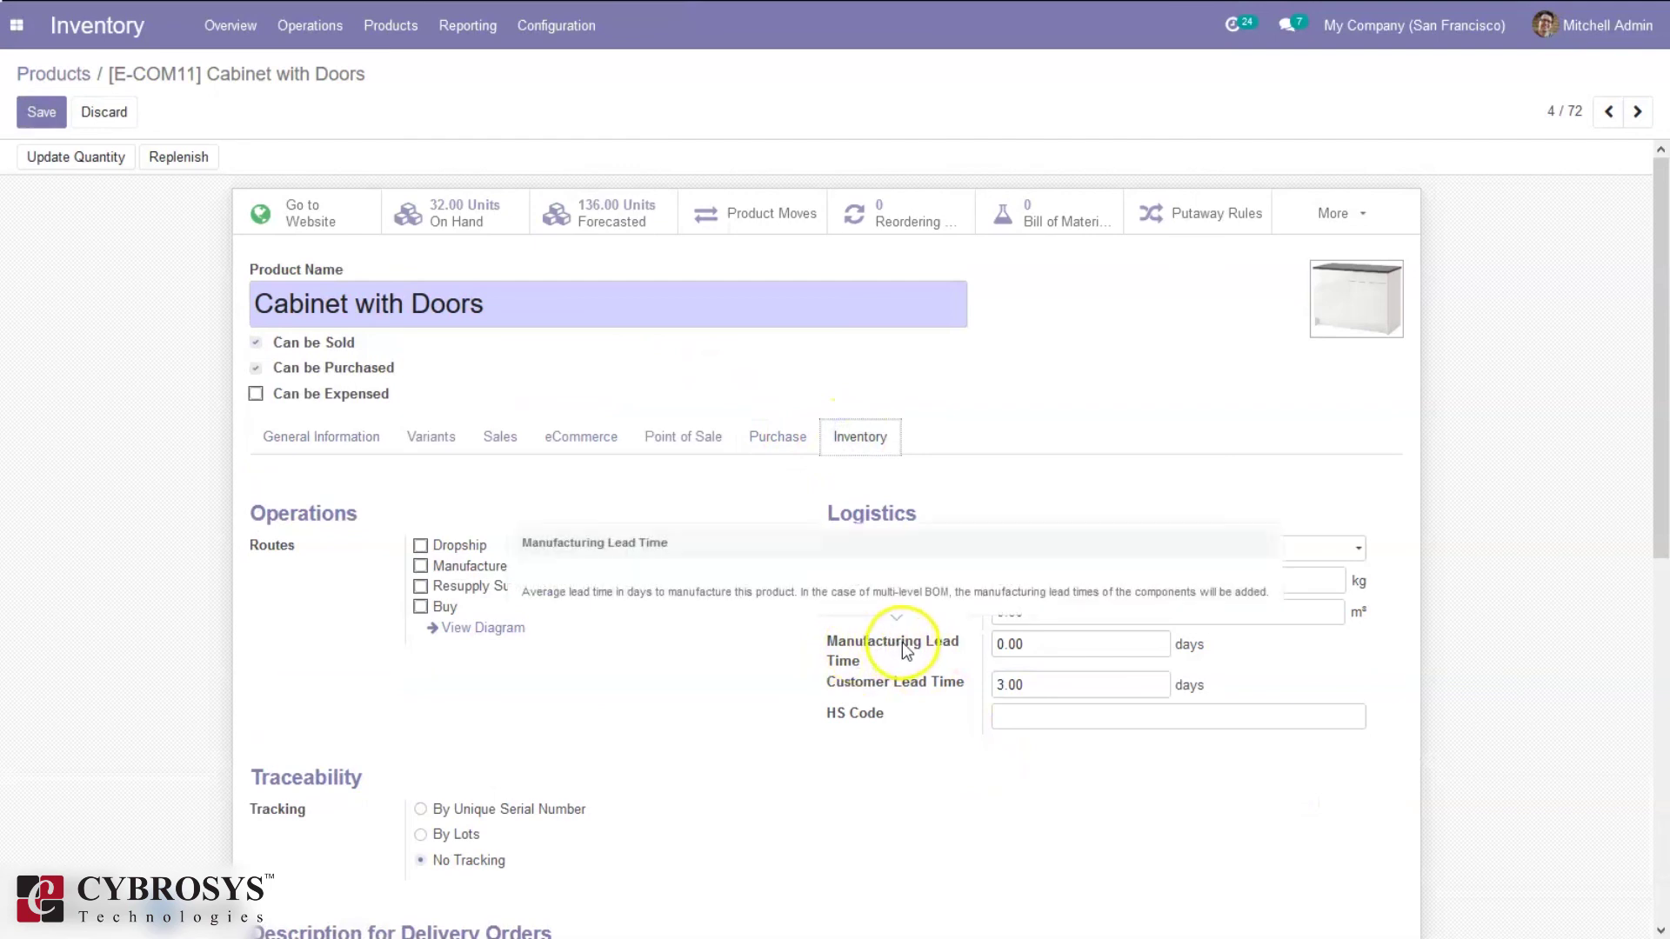
pyautogui.click(1014, 645)
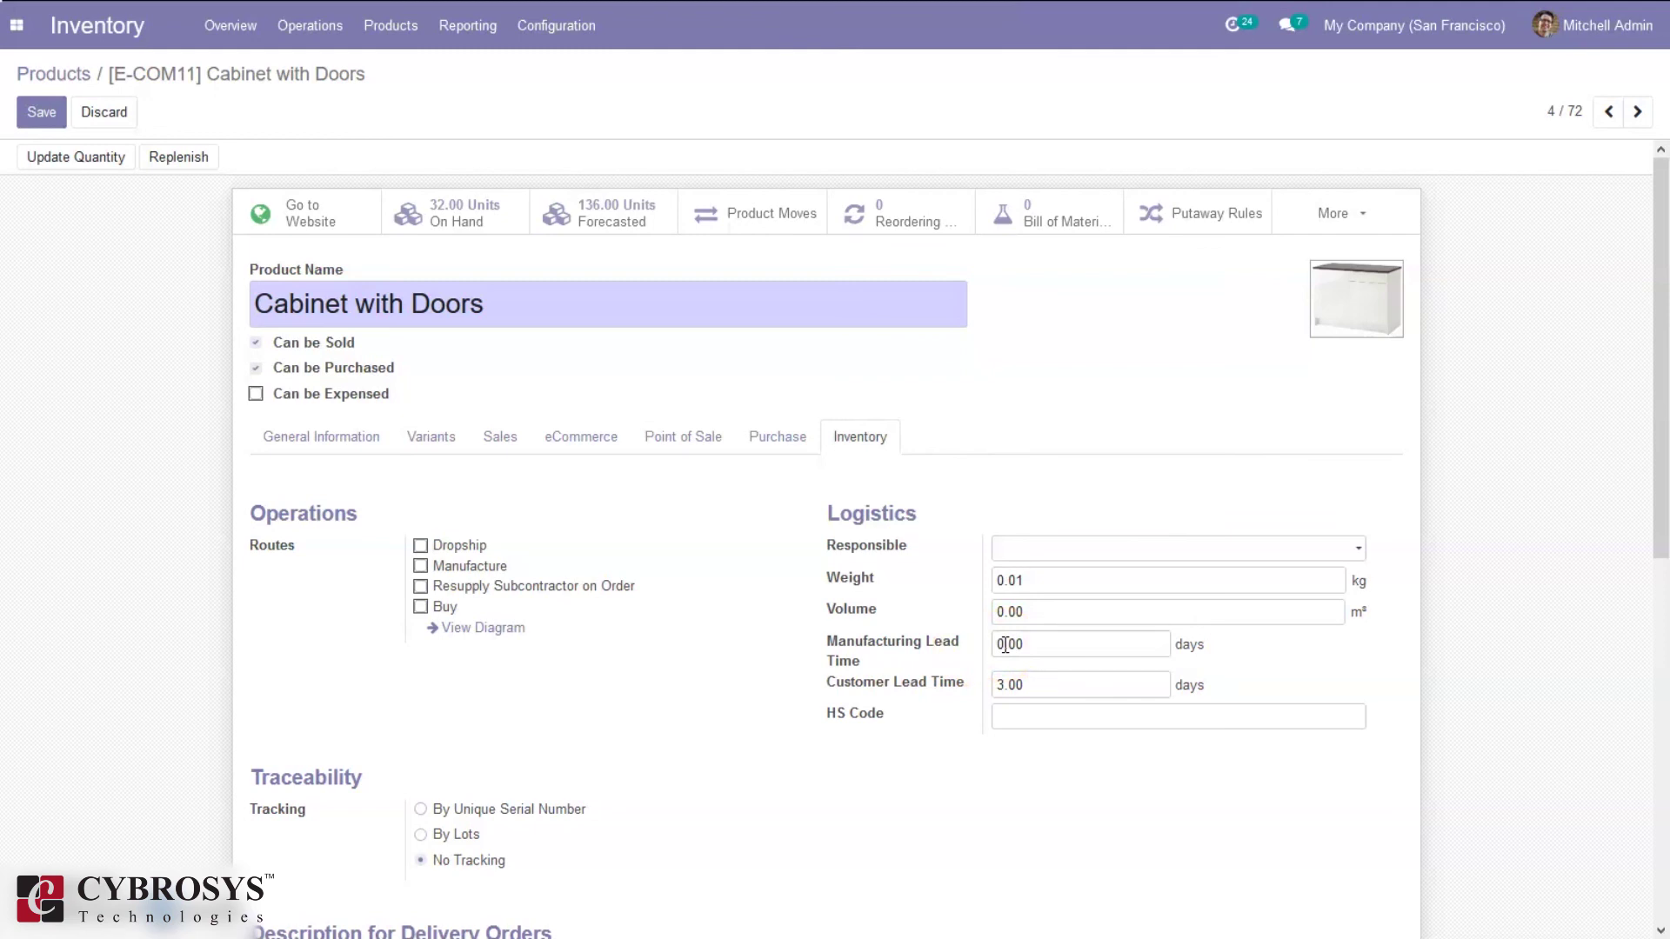
pyautogui.click(1005, 644)
pyautogui.press('BackSpace')
pyautogui.write('2')
pyautogui.click(868, 641)
pyautogui.moveTo(872, 650)
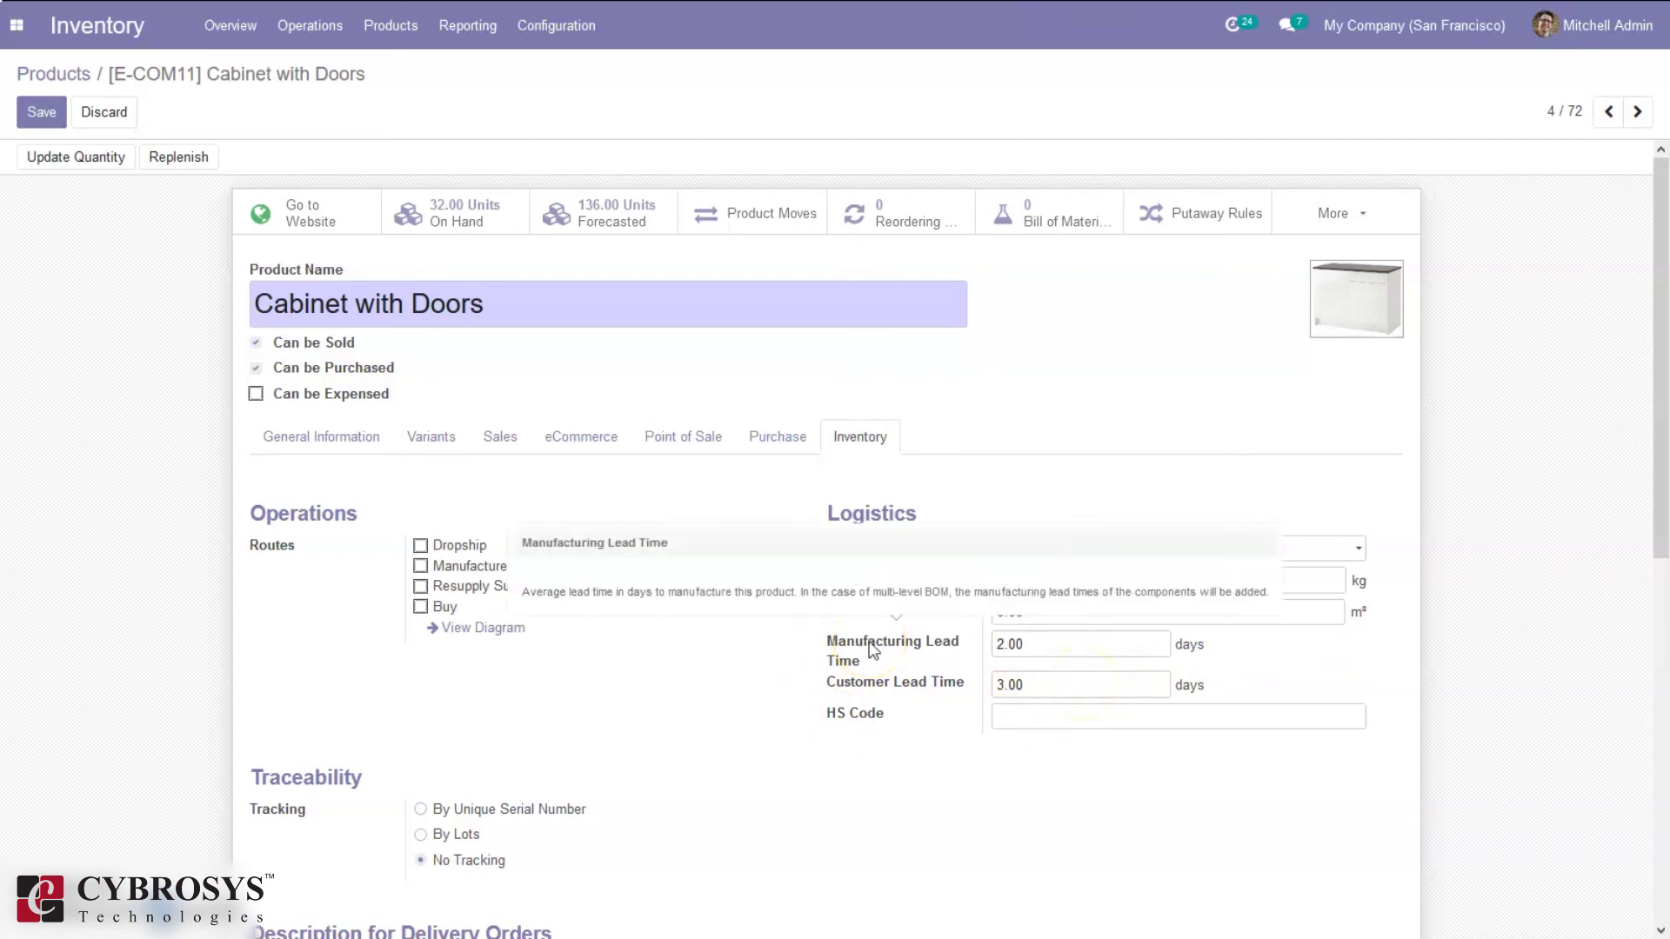